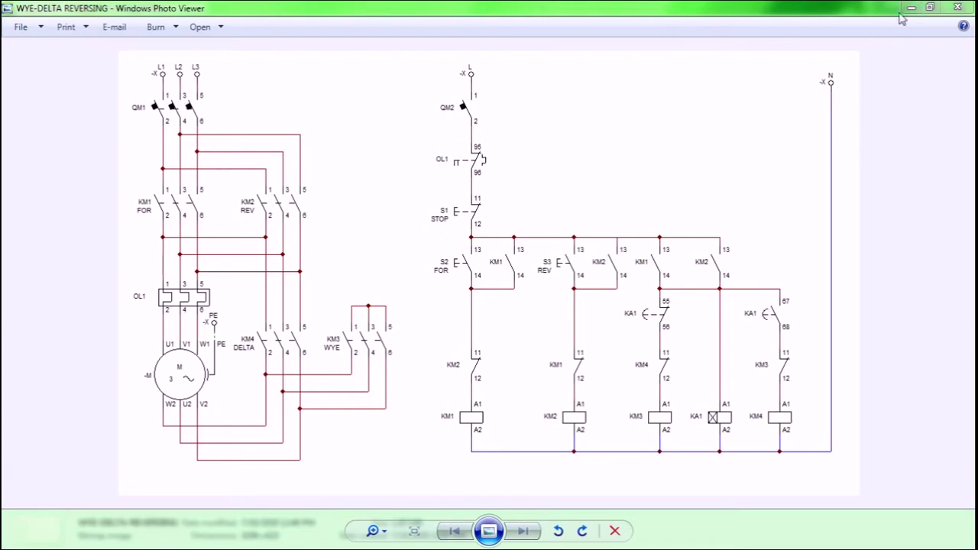
# Step: Switch to the empty CADe_SIMU drawing and place the three-phase supply L1, L2, L3 with a three-pole circuit breaker directly below it
pyautogui.click(909, 9)
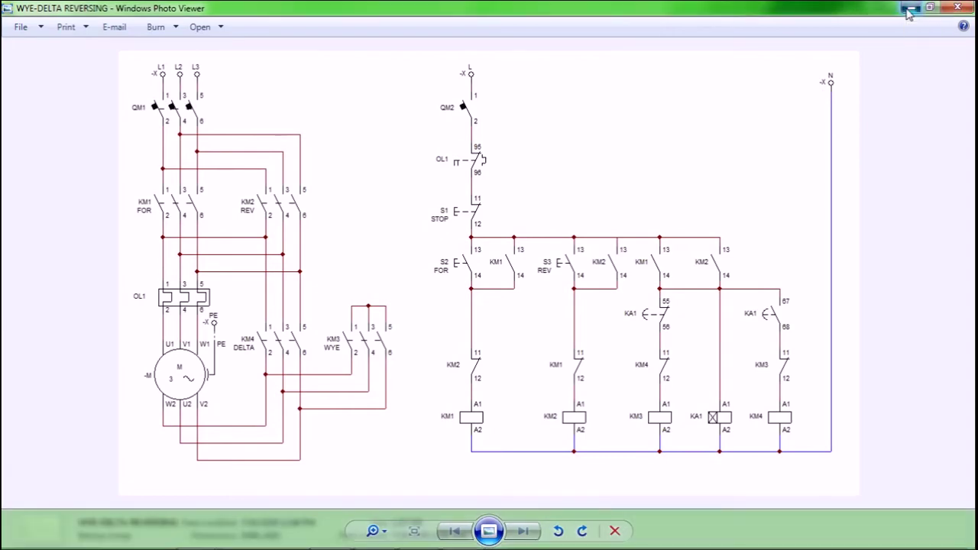
pyautogui.click(908, 9)
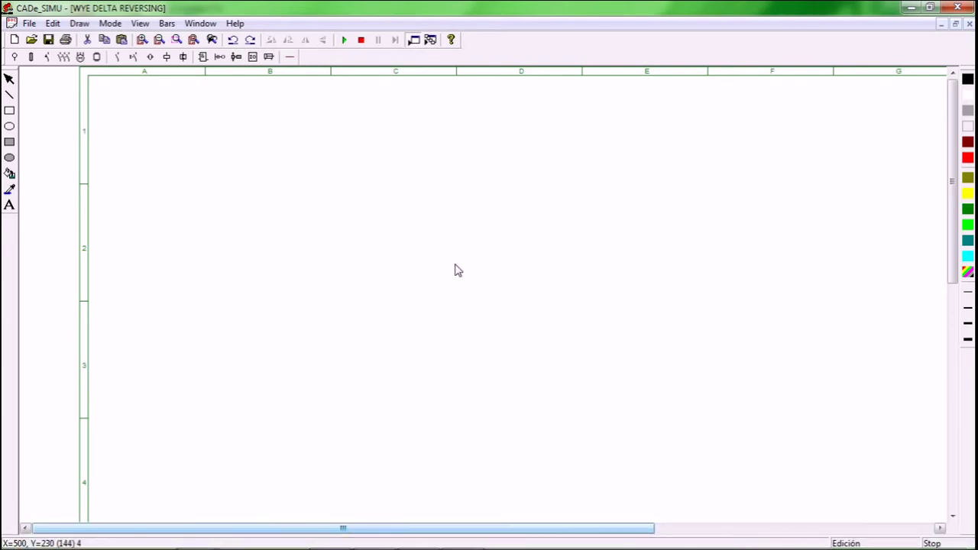
pyautogui.click(14, 57)
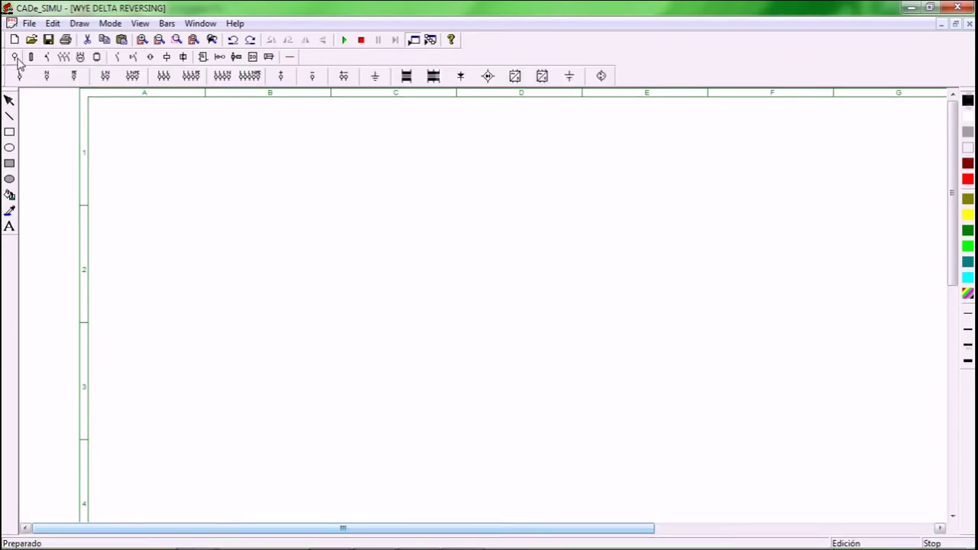
pyautogui.click(163, 76)
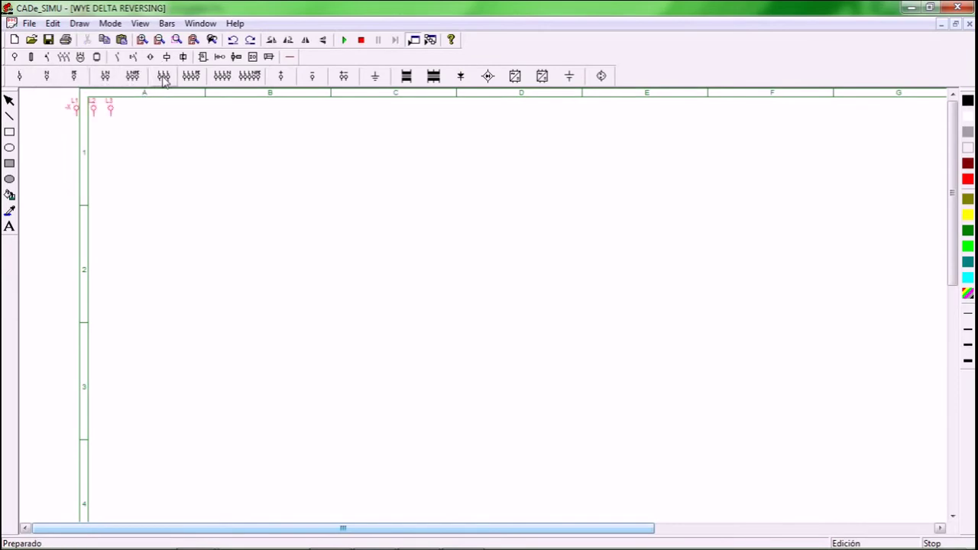
pyautogui.click(166, 132)
pyautogui.click(47, 56)
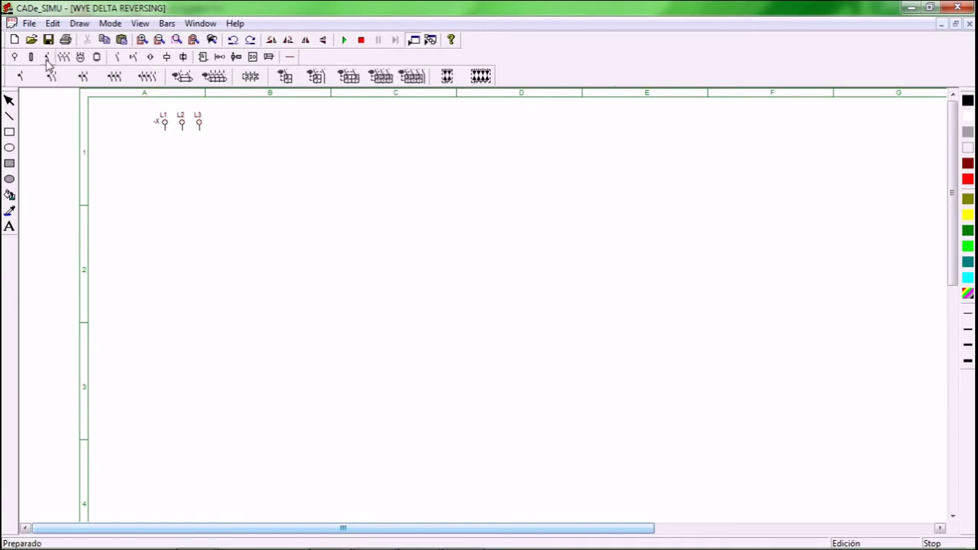
pyautogui.click(114, 76)
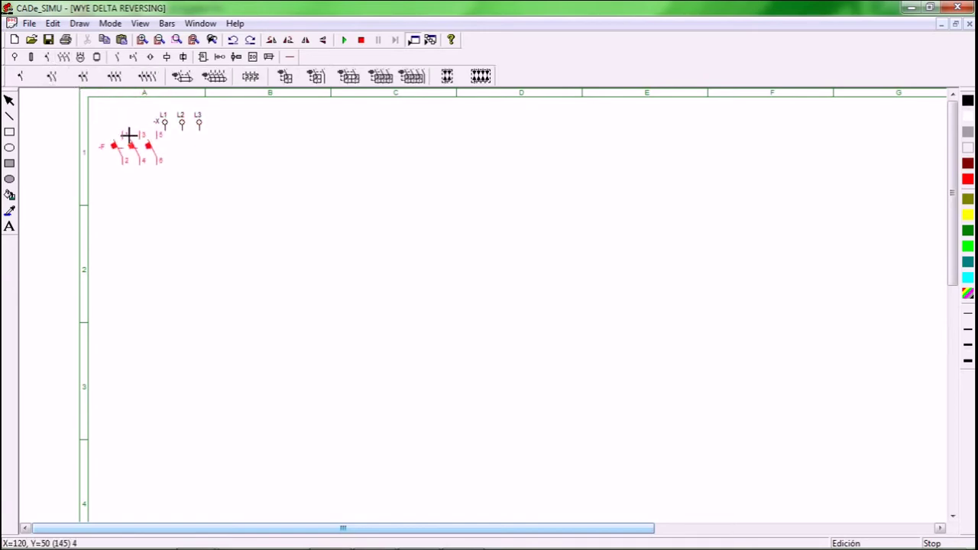
pyautogui.click(169, 143)
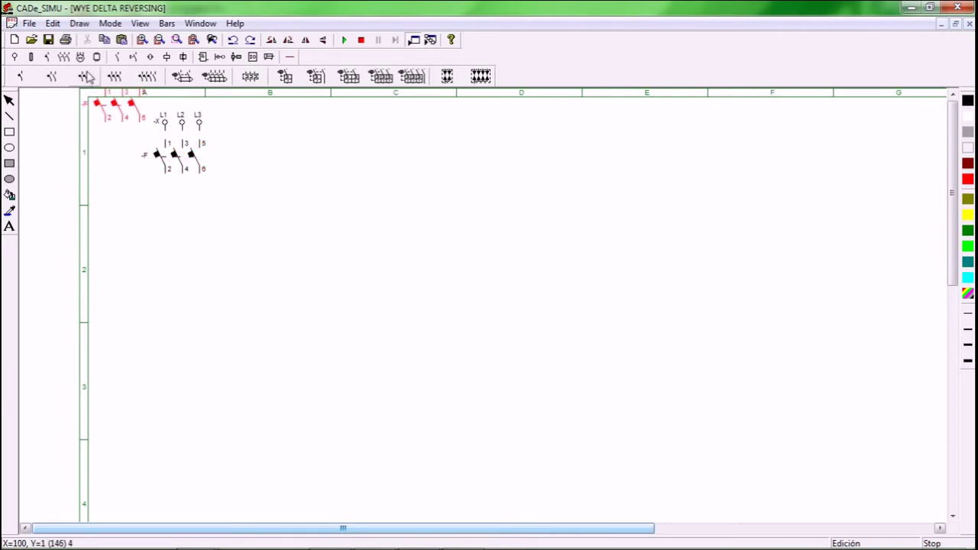
# Step: Turn on the grid and place two three-pole KM contactors side by side below the circuit breaker, the first aligned with its poles
pyautogui.click(65, 58)
pyautogui.click(65, 77)
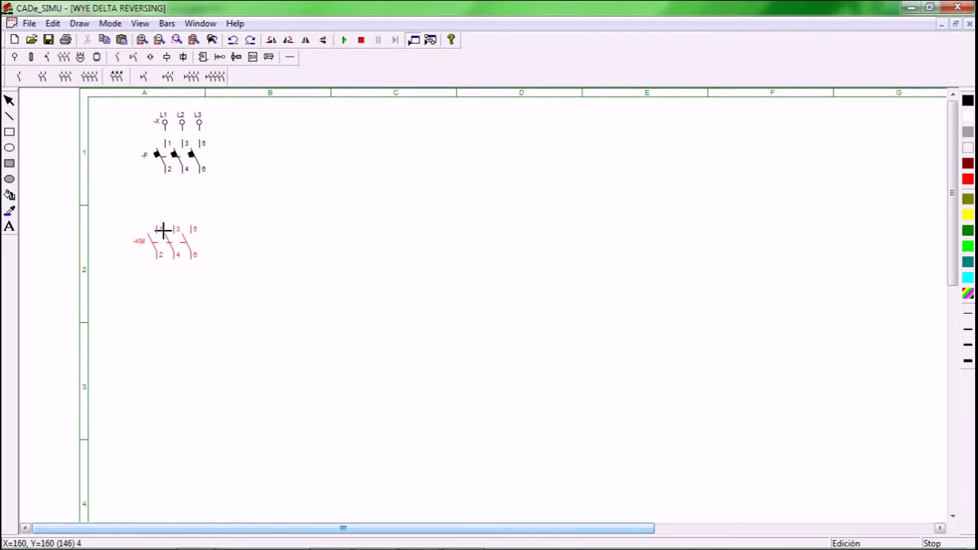
pyautogui.click(140, 23)
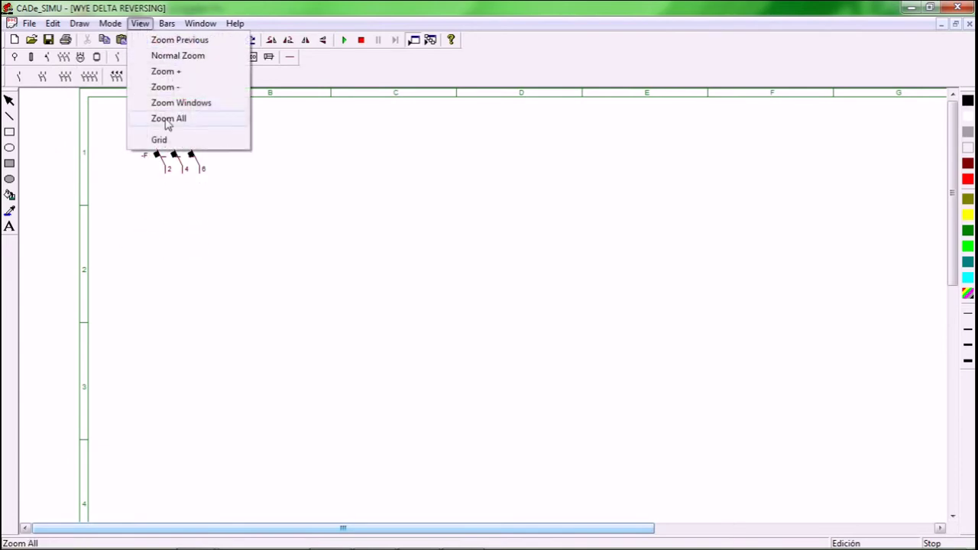
pyautogui.click(173, 139)
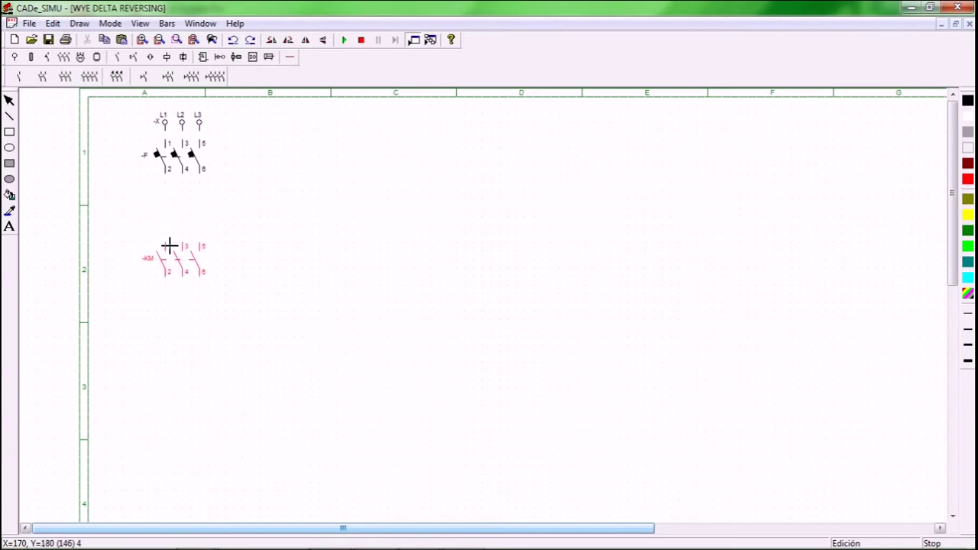
pyautogui.click(168, 245)
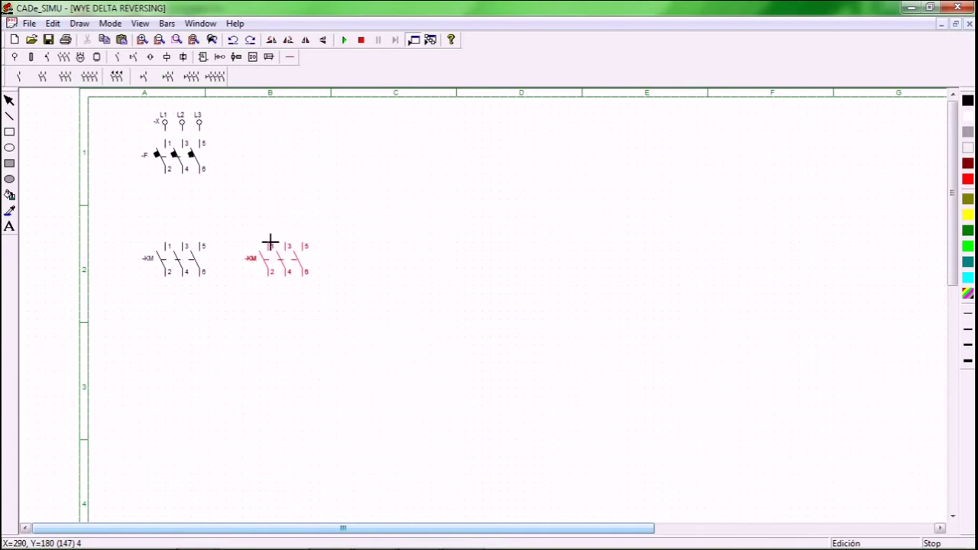
pyautogui.click(270, 243)
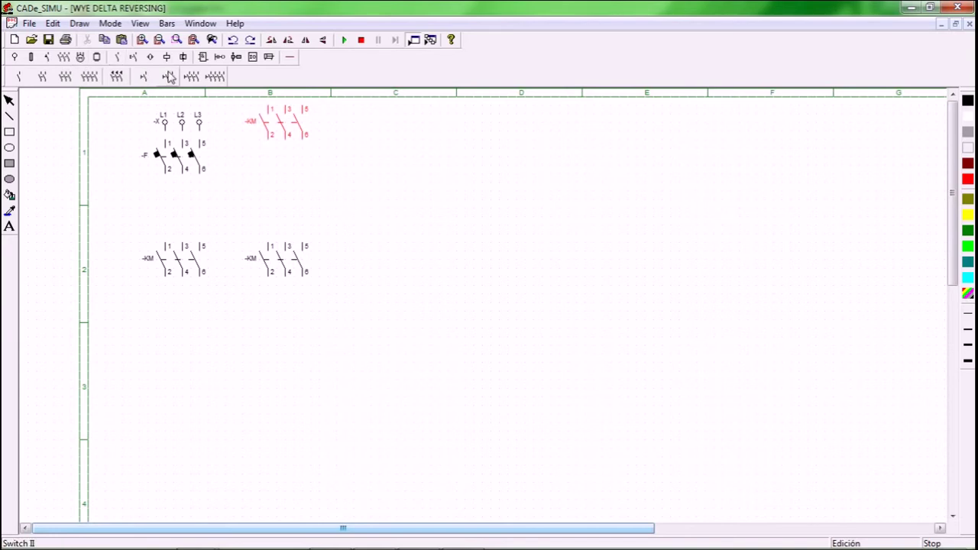
# Step: Place a three-pole thermal overload relay below the first KM contactor and a six-terminal three-phase motor with PE underneath it
pyautogui.click(61, 58)
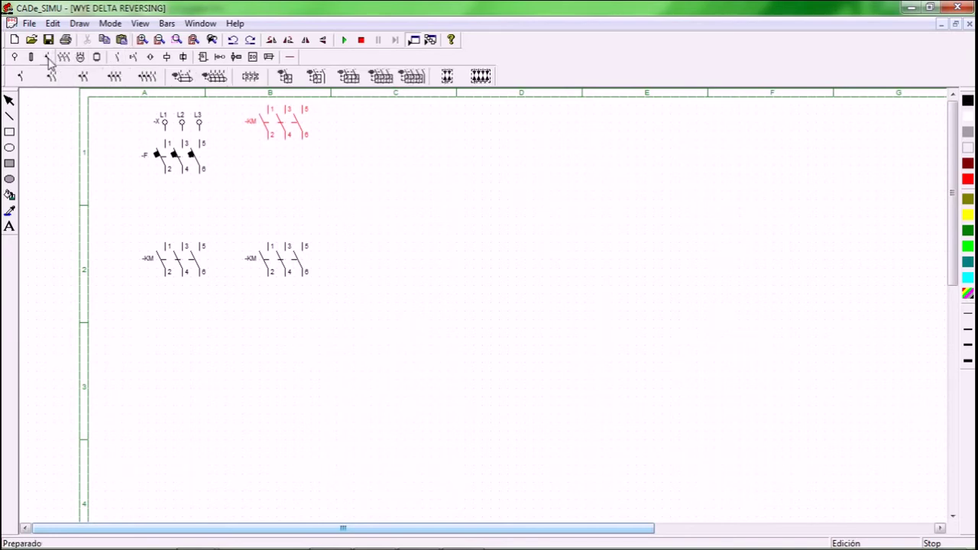
pyautogui.click(249, 77)
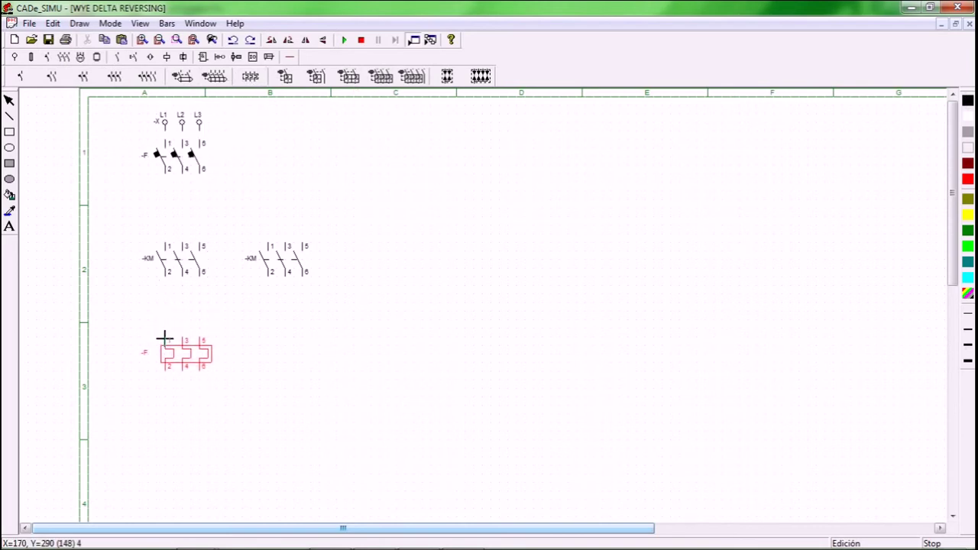
pyautogui.click(164, 336)
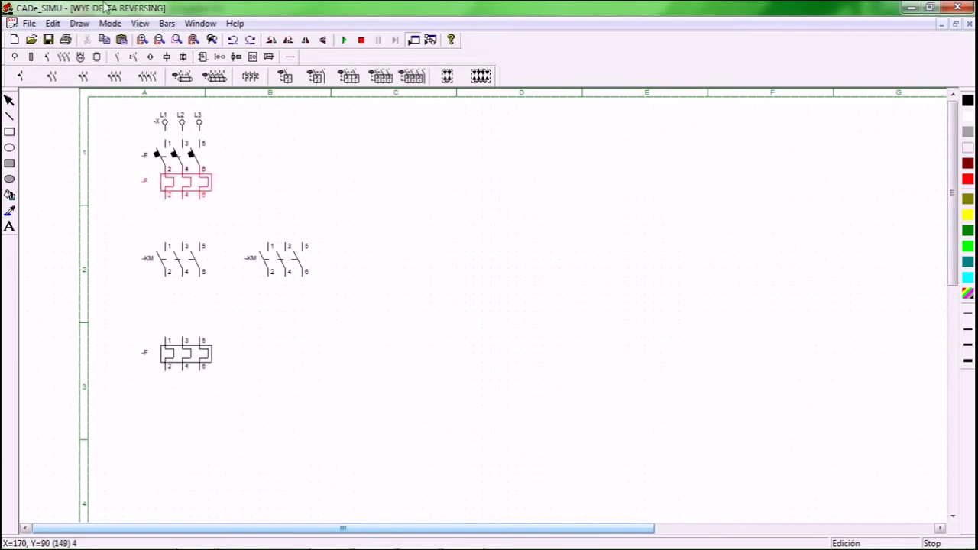
pyautogui.click(80, 57)
pyautogui.click(36, 77)
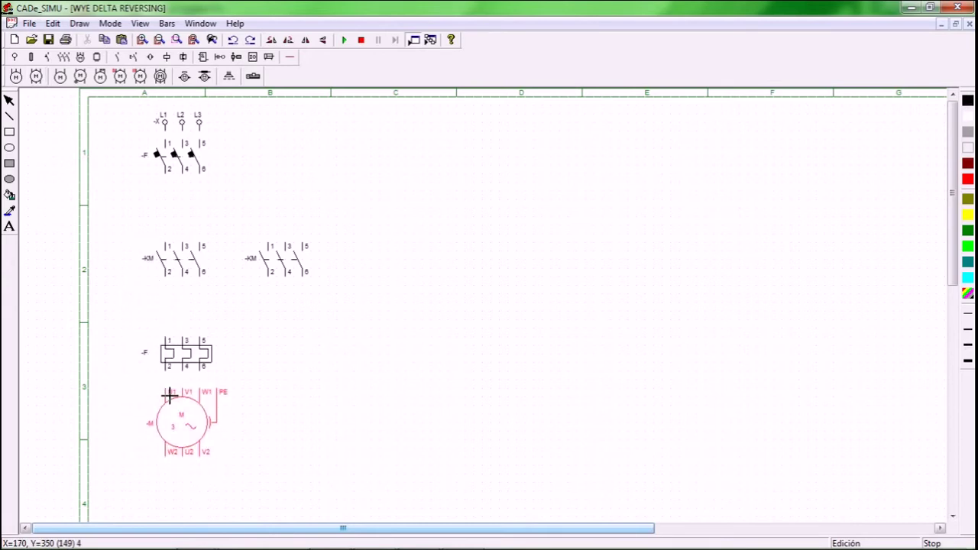
pyautogui.click(168, 395)
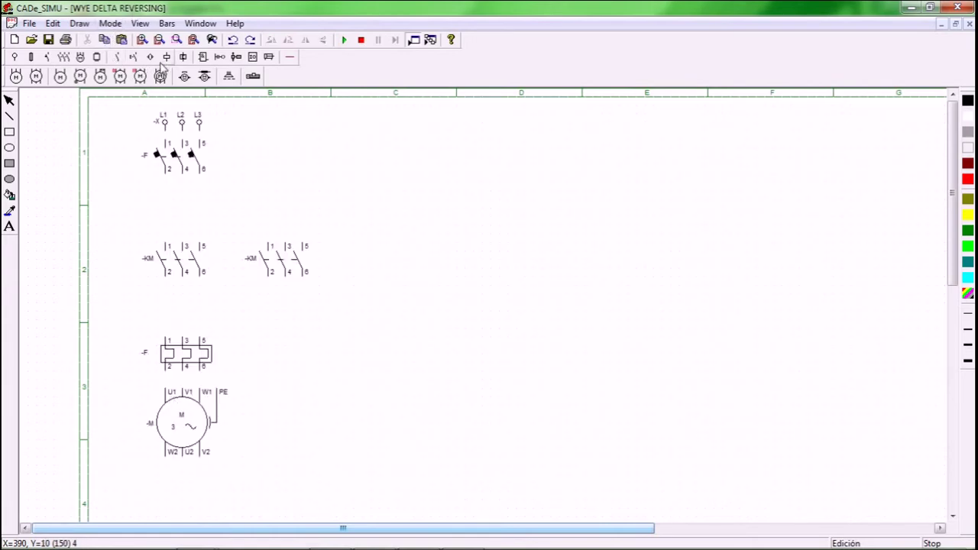
# Step: Wire all three phases straight down from the supply through the breaker, first contactor and overload relay to motor terminals U1, V1, W1
pyautogui.click(291, 59)
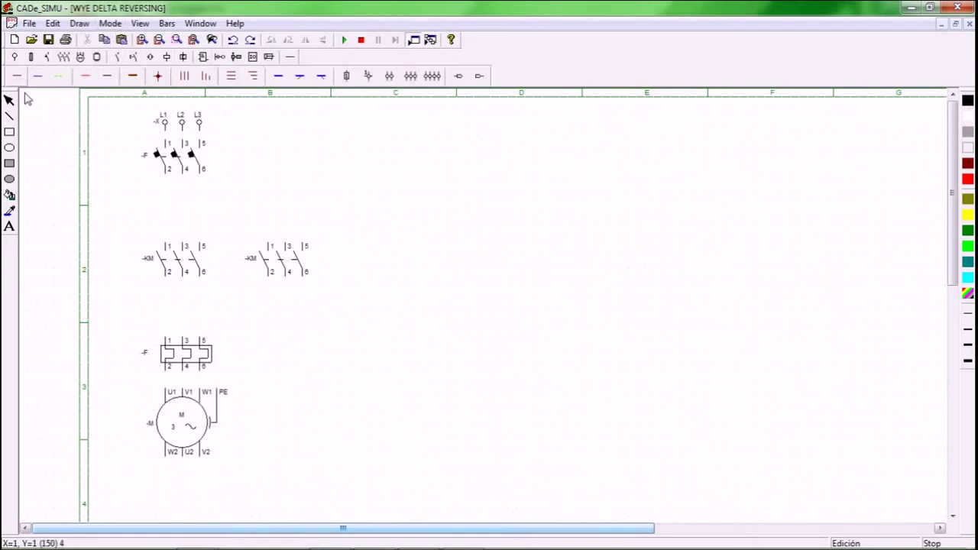
pyautogui.click(184, 79)
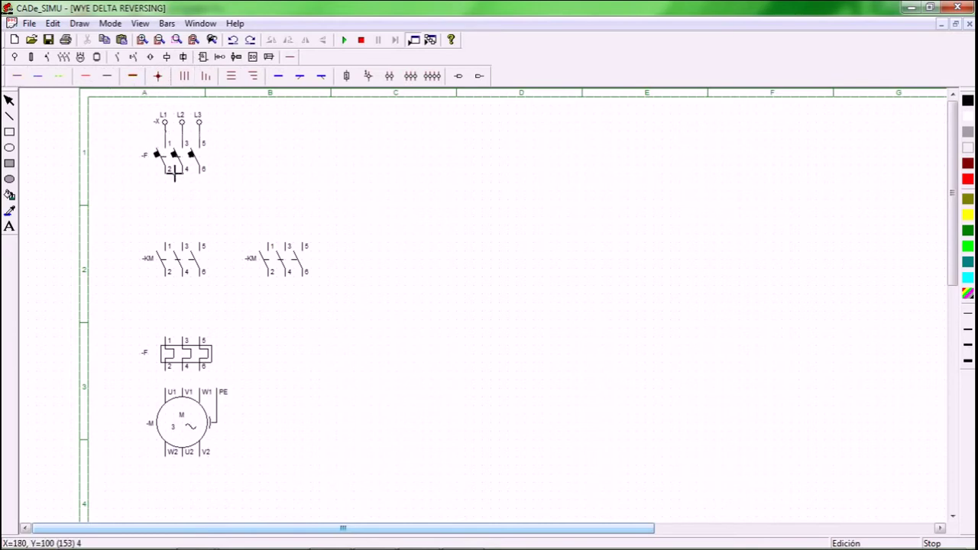
pyautogui.moveTo(169, 180); pyautogui.dragTo(174, 247)
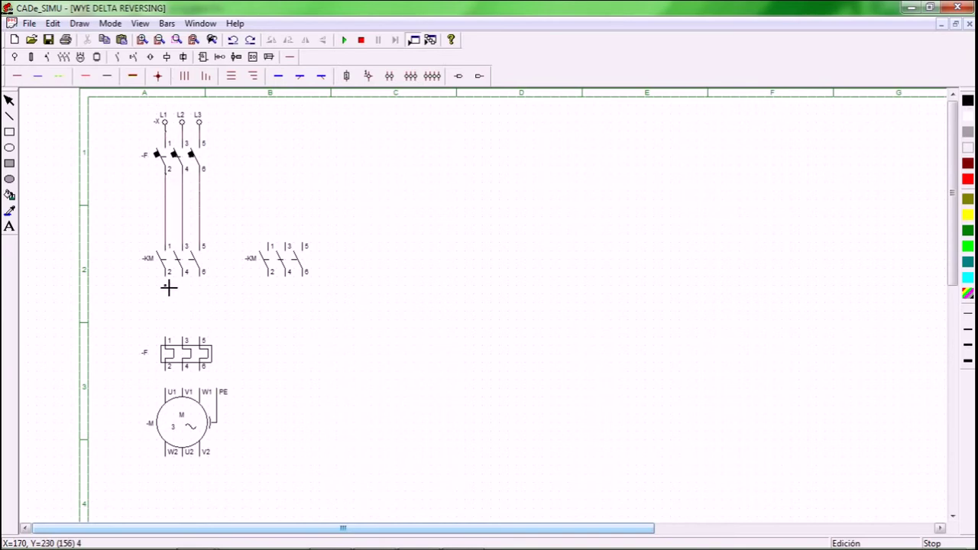
pyautogui.moveTo(170, 282); pyautogui.dragTo(170, 339)
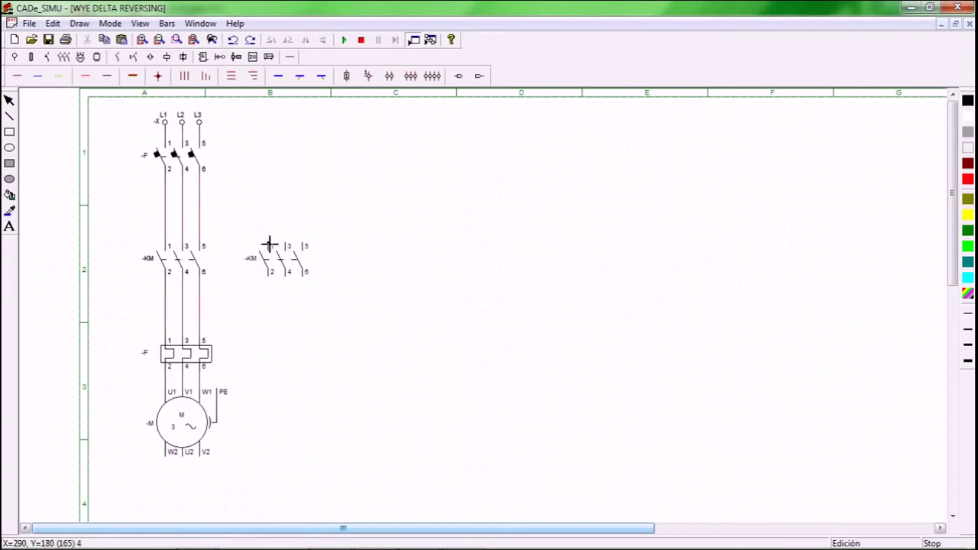
# Step: Wire the second contactor's terminals 1, 3 and 5 to the L1, L3 and L2 lines below the breaker, with junction nodes
pyautogui.moveTo(269, 230); pyautogui.dragTo(164, 226)
pyautogui.moveTo(290, 216); pyautogui.dragTo(200, 208)
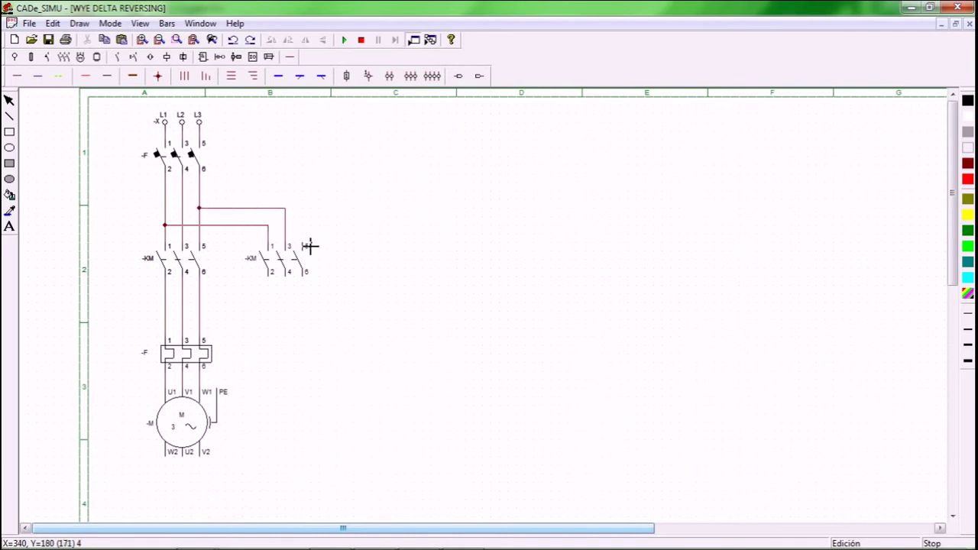
pyautogui.moveTo(305, 245)
pyautogui.mouseDown()
pyautogui.moveTo(303, 197)
pyautogui.moveTo(323, 216)
pyautogui.moveTo(308, 196)
pyautogui.moveTo(183, 193)
pyautogui.mouseUp()
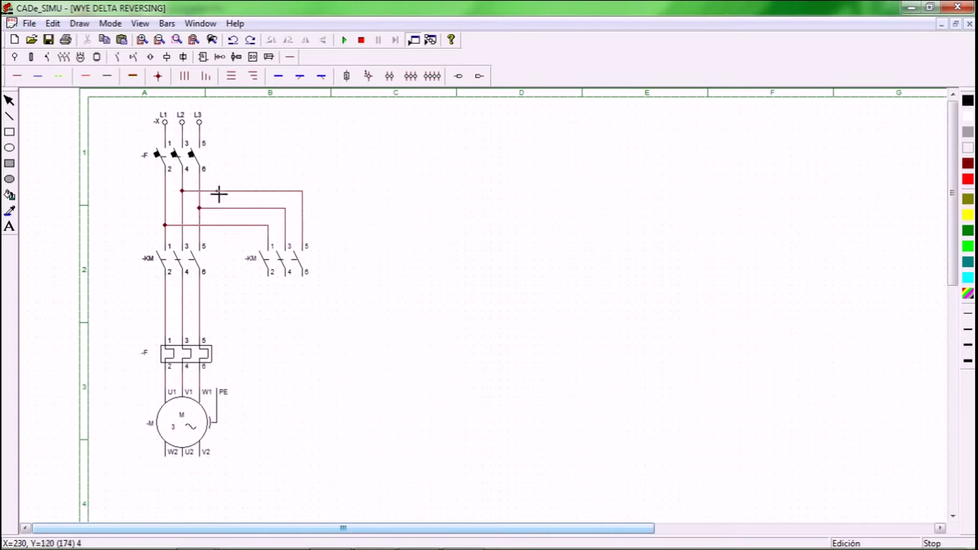
pyautogui.click(169, 230)
pyautogui.click(199, 207)
# Step: Wire the second contactor's terminals 2, 4 and 6 to the first contactor's output lines 2, 4 and 6 above the overload relay
pyautogui.moveTo(270, 290)
pyautogui.mouseDown()
pyautogui.moveTo(274, 299)
pyautogui.moveTo(165, 293)
pyautogui.mouseUp()
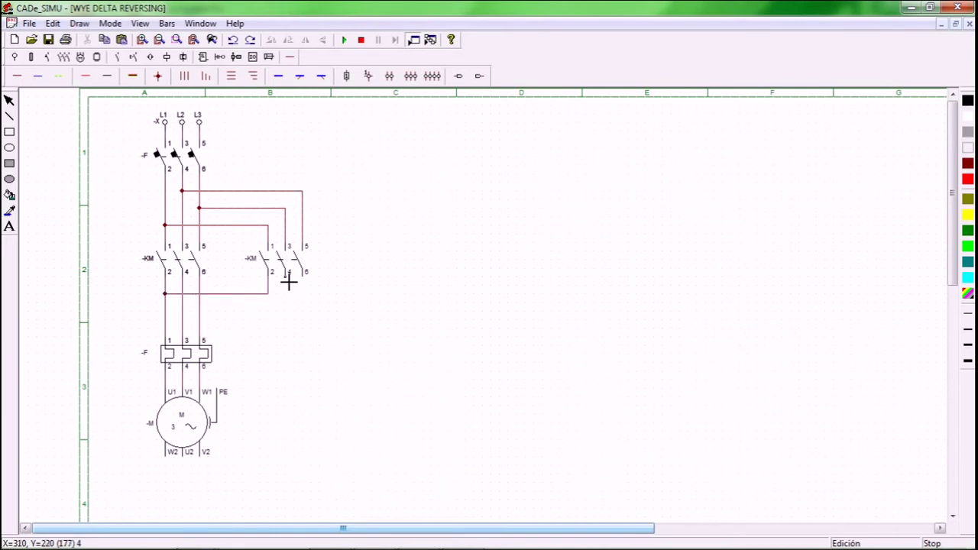
pyautogui.moveTo(288, 282); pyautogui.dragTo(182, 311)
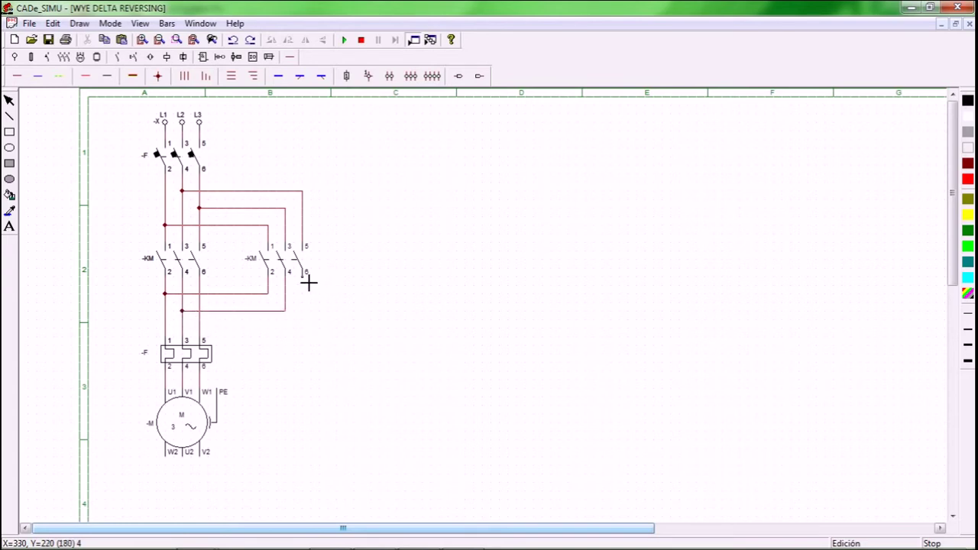
pyautogui.moveTo(308, 280); pyautogui.dragTo(199, 330)
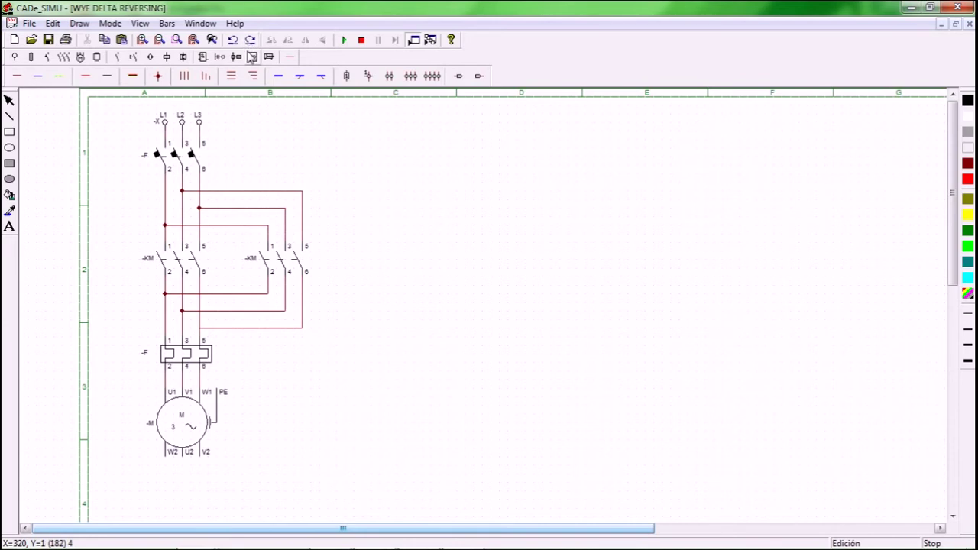
# Step: Place two more three-pole KM contactors side by side next to the motor, the first aligned under the second contactor
pyautogui.click(64, 59)
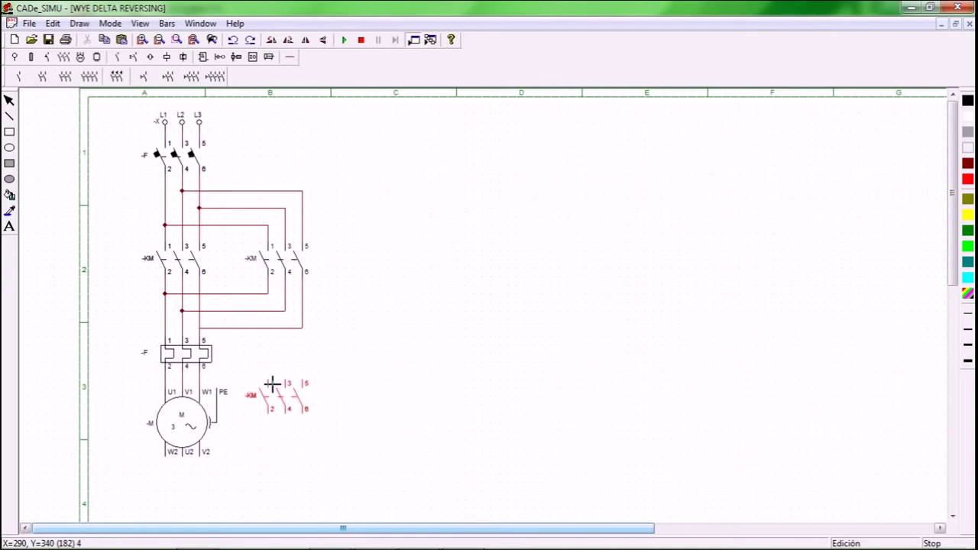
pyautogui.click(272, 384)
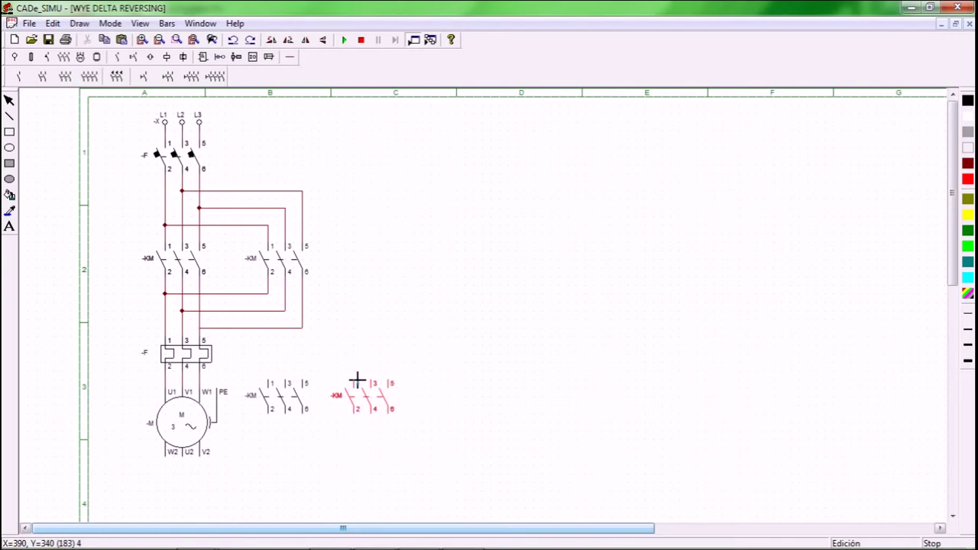
pyautogui.click(356, 380)
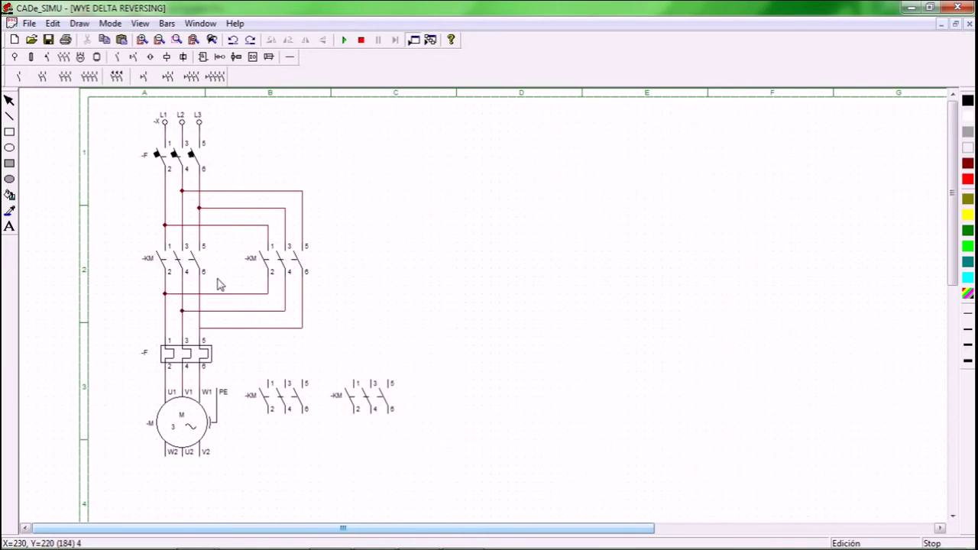
# Step: Wire terminals 1, 3 and 5 of the contactor nearest the motor up to the second contactor's output lines 2, 4 and 6
pyautogui.click(290, 56)
pyautogui.click(17, 76)
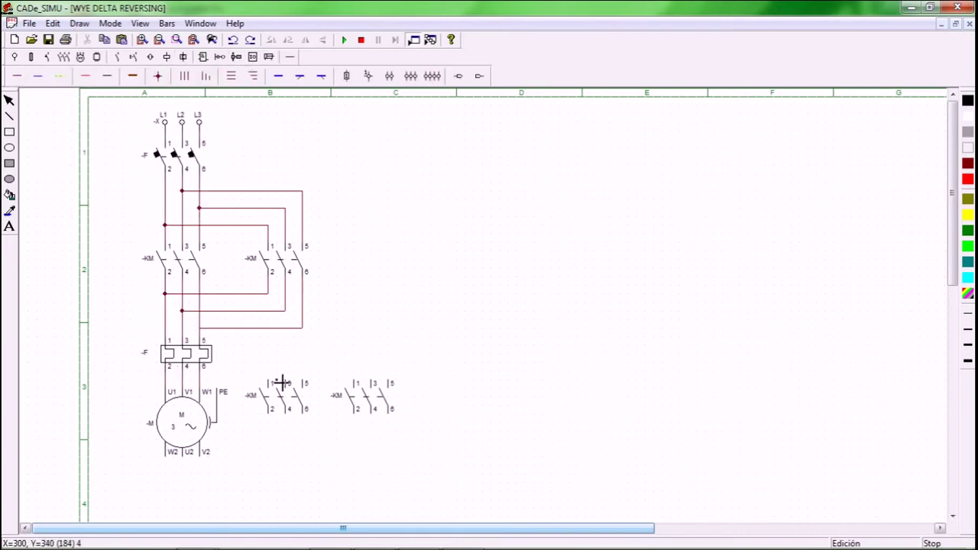
pyautogui.moveTo(272, 379); pyautogui.dragTo(268, 294)
pyautogui.moveTo(288, 382); pyautogui.dragTo(285, 311)
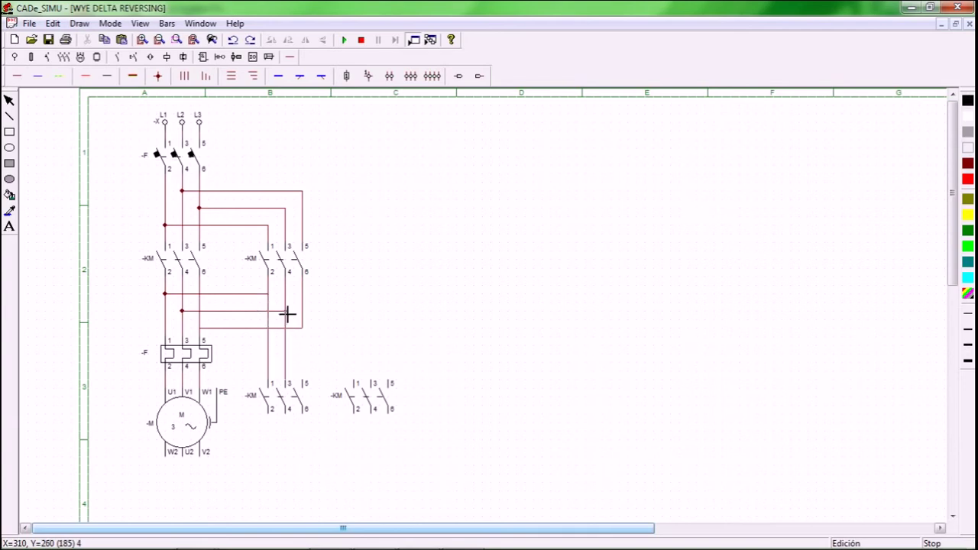
pyautogui.moveTo(305, 382); pyautogui.dragTo(304, 330)
# Step: Add junction nodes where the second contactor's three output lines meet the horizontal wires to the overload relay
pyautogui.click(158, 77)
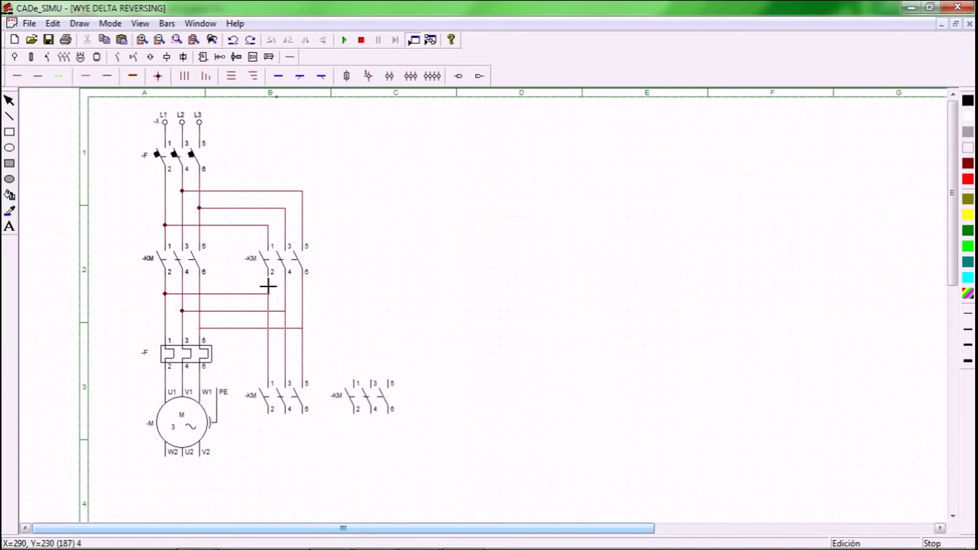
pyautogui.click(268, 295)
pyautogui.click(285, 311)
pyautogui.click(303, 329)
# Step: Wire motor terminals W2, U2 and V2 to terminals 2, 4 and 6 of the contactor nearest the motor
pyautogui.moveTo(169, 477); pyautogui.dragTo(268, 474)
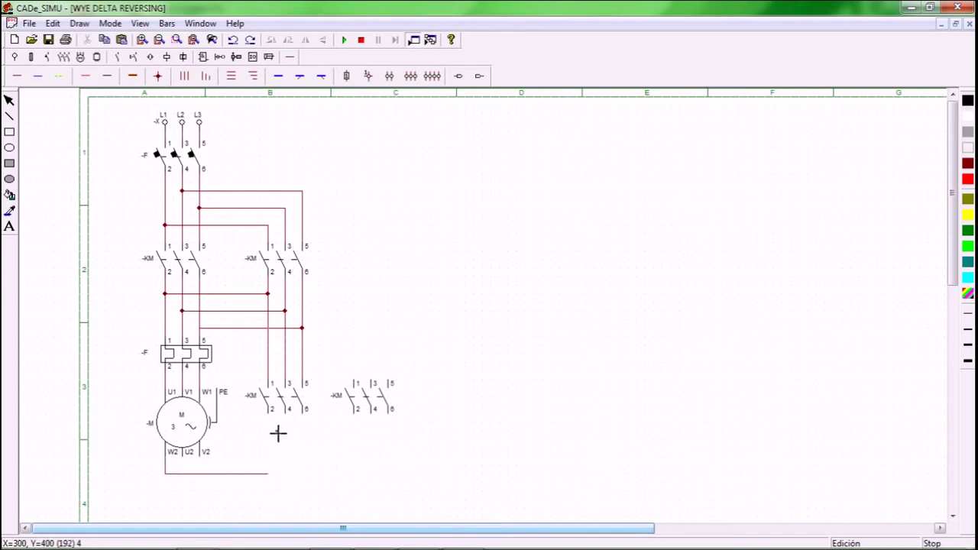
pyautogui.moveTo(272, 415); pyautogui.dragTo(275, 473)
pyautogui.moveTo(187, 462)
pyautogui.mouseDown()
pyautogui.moveTo(188, 492)
pyautogui.moveTo(214, 500)
pyautogui.moveTo(187, 492)
pyautogui.moveTo(287, 486)
pyautogui.mouseUp()
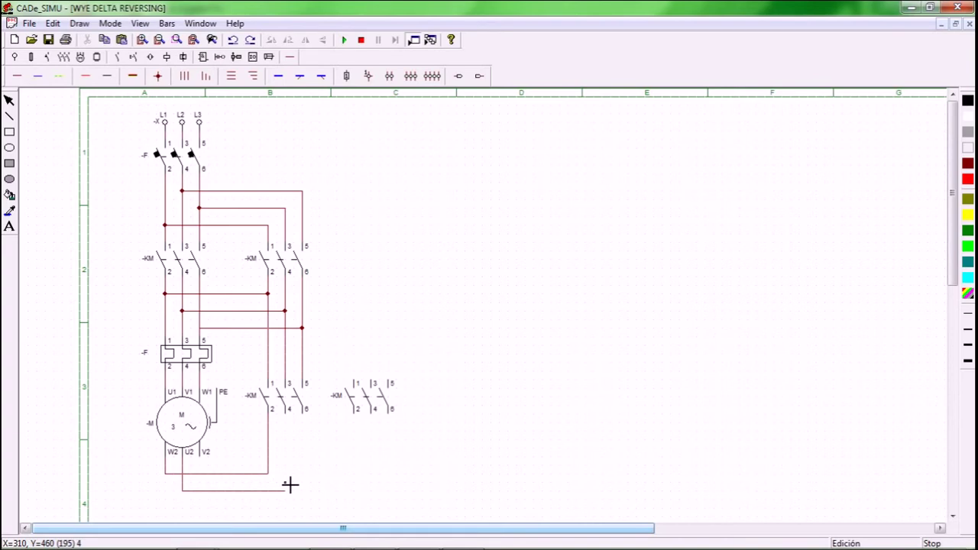
pyautogui.moveTo(290, 484); pyautogui.dragTo(287, 489)
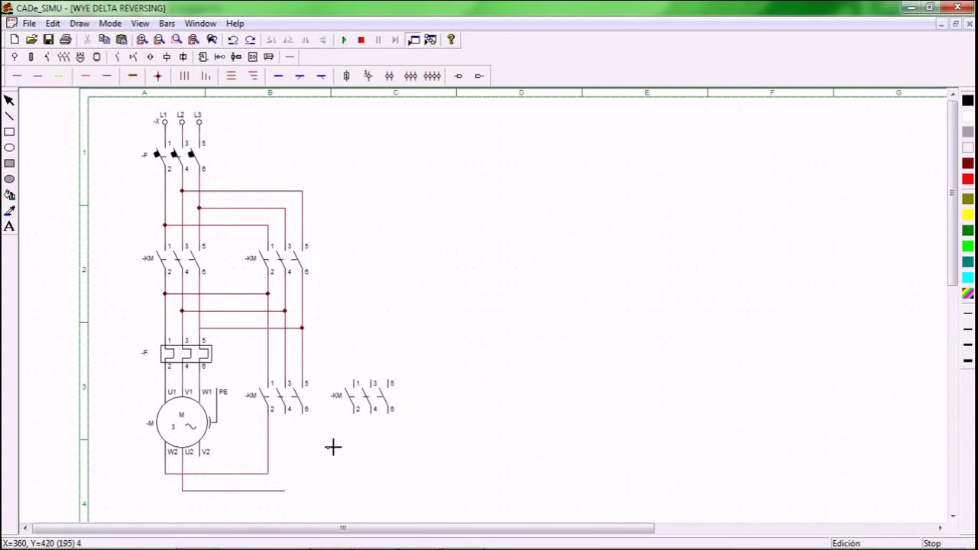
pyautogui.moveTo(288, 415); pyautogui.dragTo(293, 491)
pyautogui.moveTo(206, 460); pyautogui.dragTo(213, 507)
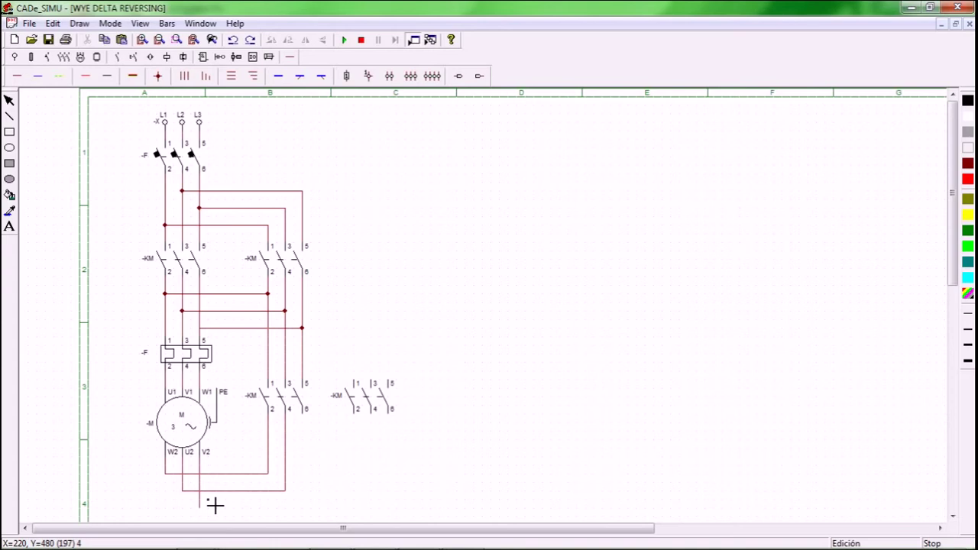
pyautogui.moveTo(215, 505)
pyautogui.mouseDown()
pyautogui.moveTo(201, 507)
pyautogui.moveTo(327, 507)
pyautogui.moveTo(305, 506)
pyautogui.moveTo(306, 415)
pyautogui.moveTo(321, 506)
pyautogui.mouseUp()
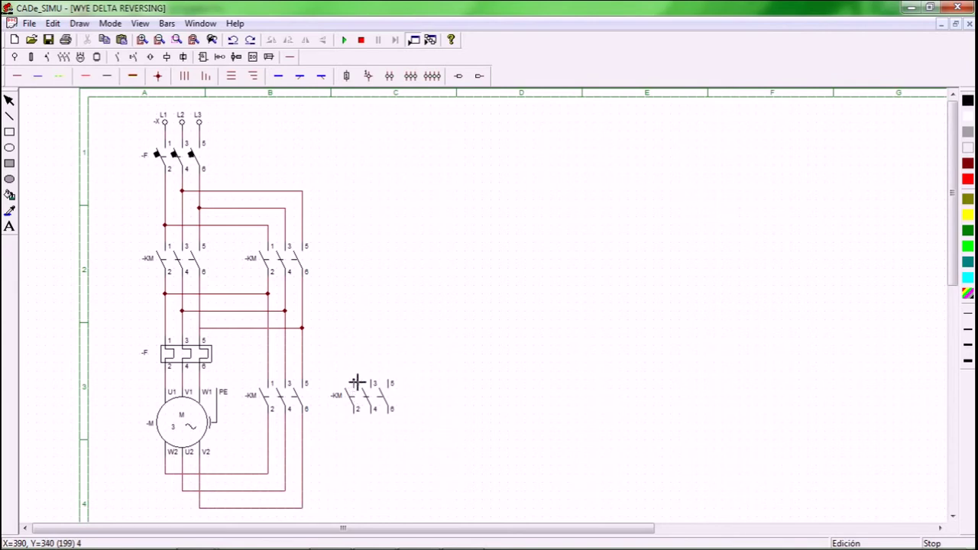
# Step: Bridge terminals 1, 3 and 5 of the unwired contactor and join its terminals 2, 4 and 6 to the neighbouring contactor's output lines with junctions
pyautogui.moveTo(359, 382)
pyautogui.mouseDown()
pyautogui.moveTo(360, 356)
pyautogui.moveTo(390, 351)
pyautogui.moveTo(400, 386)
pyautogui.moveTo(397, 377)
pyautogui.moveTo(374, 382)
pyautogui.moveTo(372, 354)
pyautogui.mouseUp()
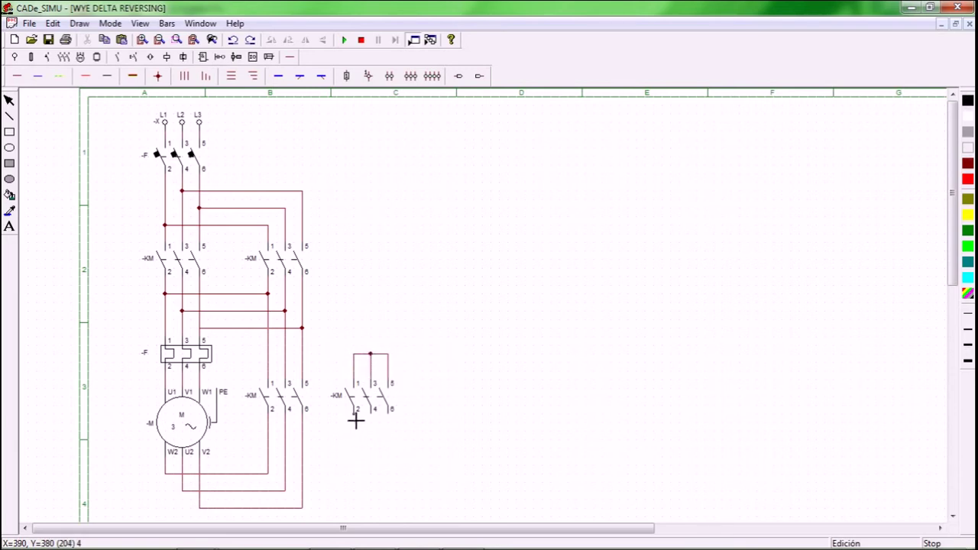
pyautogui.moveTo(355, 416)
pyautogui.mouseDown()
pyautogui.moveTo(356, 440)
pyautogui.moveTo(267, 440)
pyautogui.mouseUp()
pyautogui.moveTo(374, 415); pyautogui.dragTo(285, 456)
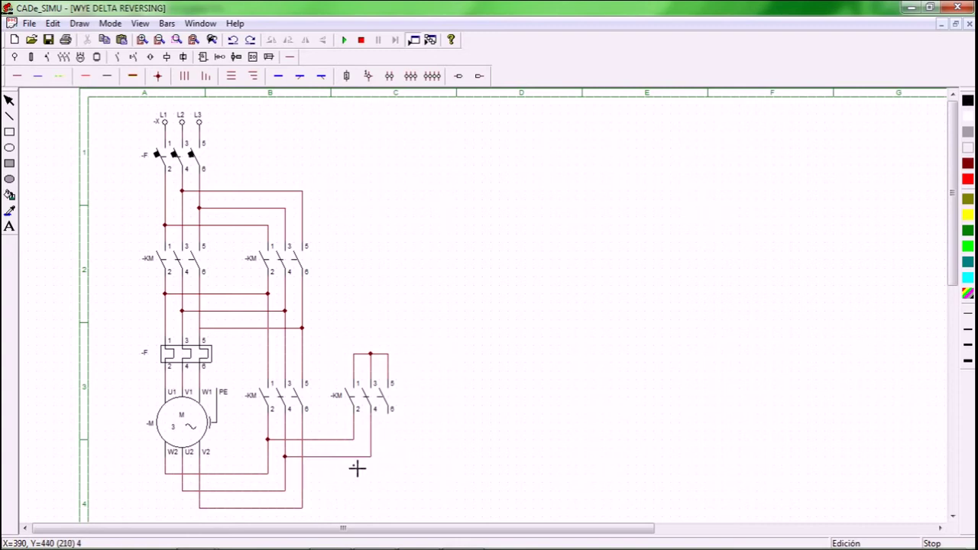
pyautogui.moveTo(390, 419)
pyautogui.mouseDown()
pyautogui.moveTo(393, 479)
pyautogui.moveTo(304, 475)
pyautogui.mouseUp()
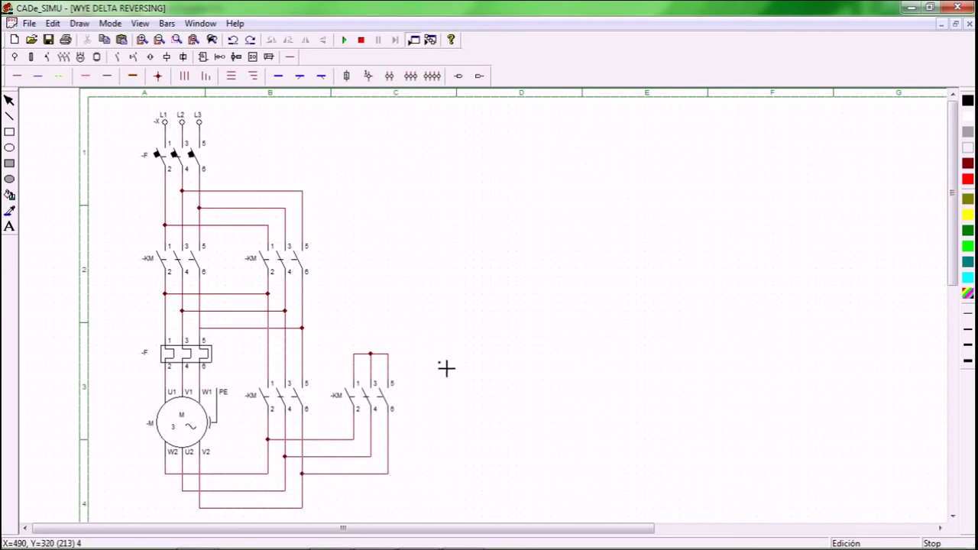
# Step: Rename the three-pole circuit breaker below the L1, L2, L3 supply as QM1
pyautogui.doubleClick(175, 157)
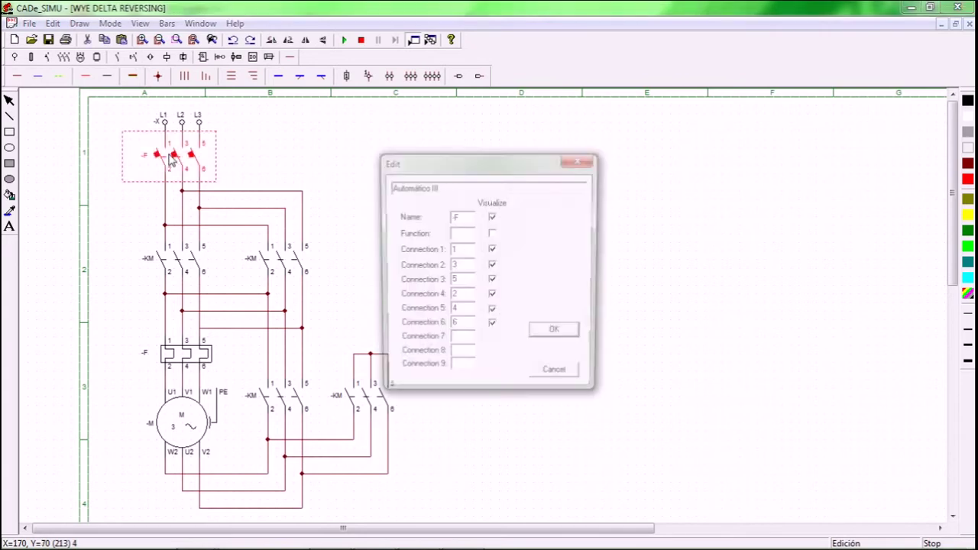
pyautogui.moveTo(466, 216); pyautogui.dragTo(418, 204)
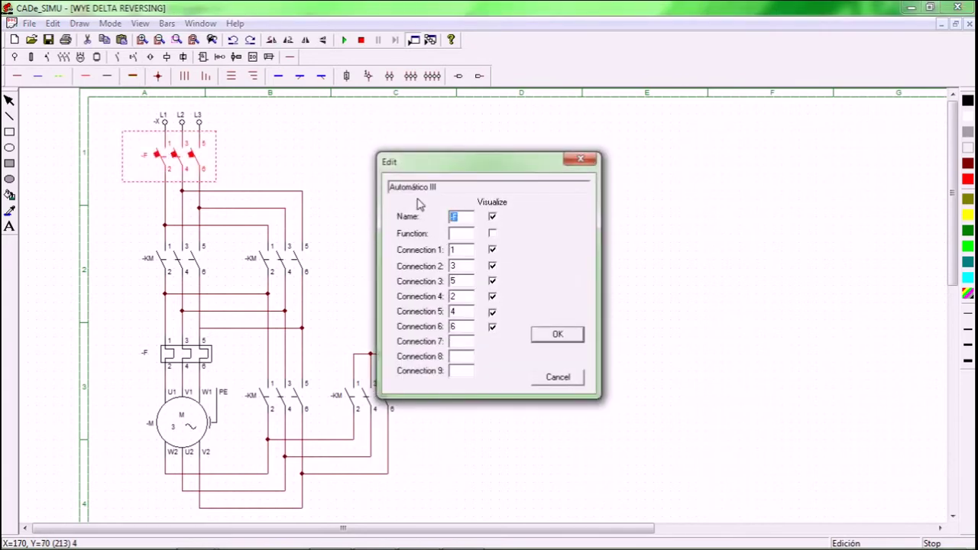
pyautogui.write('c')
pyautogui.click(582, 337)
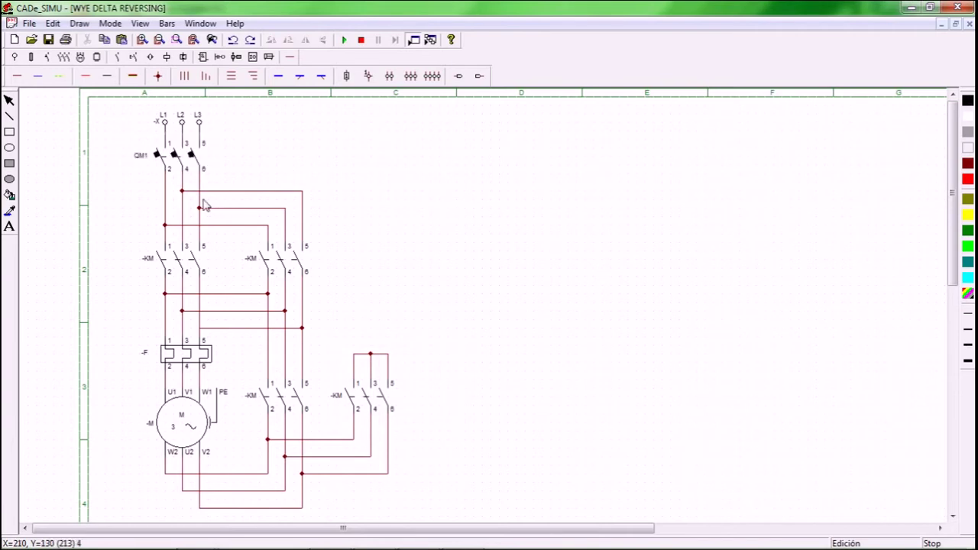
# Step: Name the contactor directly above the overload relay KM1 and display its function as FOR
pyautogui.doubleClick(179, 267)
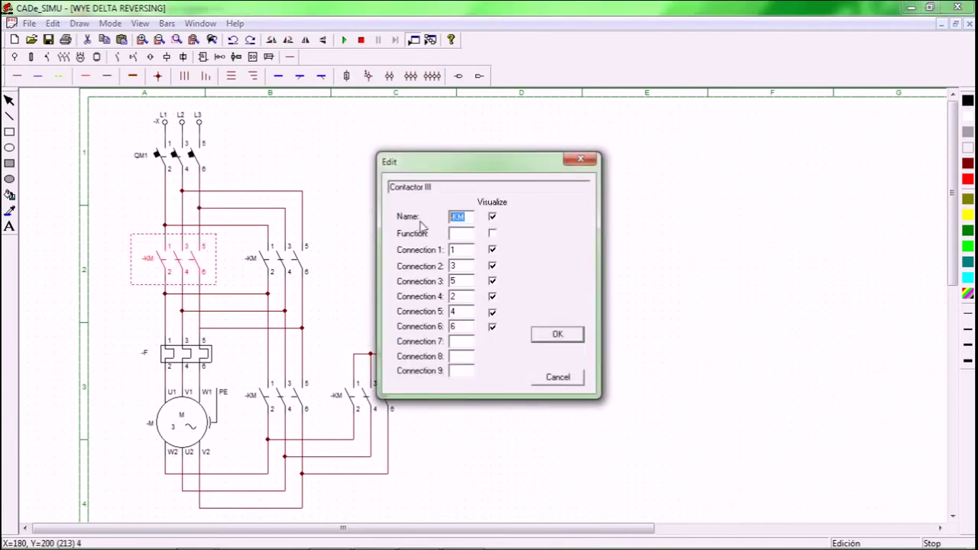
pyautogui.write('KM')
pyautogui.click(493, 234)
pyautogui.click(542, 338)
# Step: Name the contactor beside KM1 as KM2 and display its function as REV
pyautogui.click(283, 272)
pyautogui.doubleClick(283, 272)
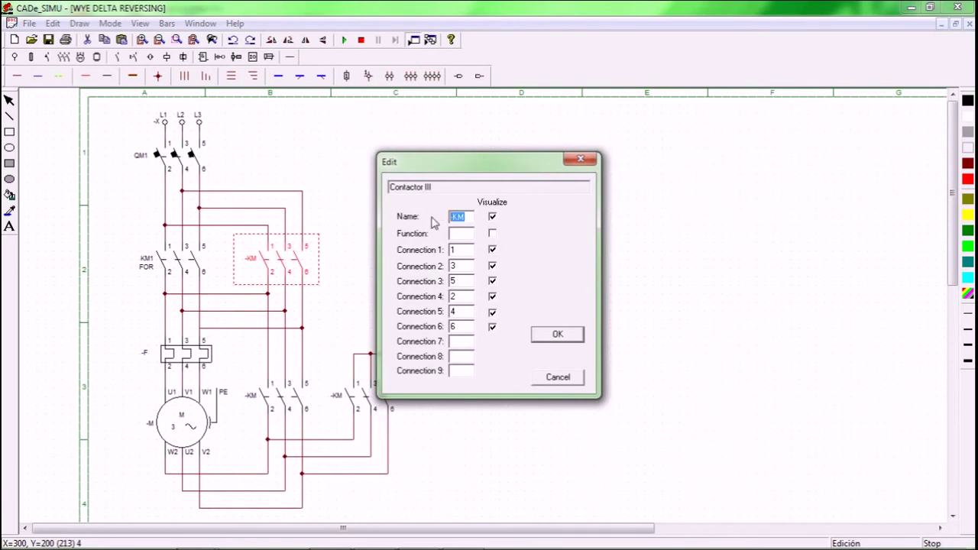
pyautogui.write('KM')
pyautogui.click(492, 235)
pyautogui.click(563, 336)
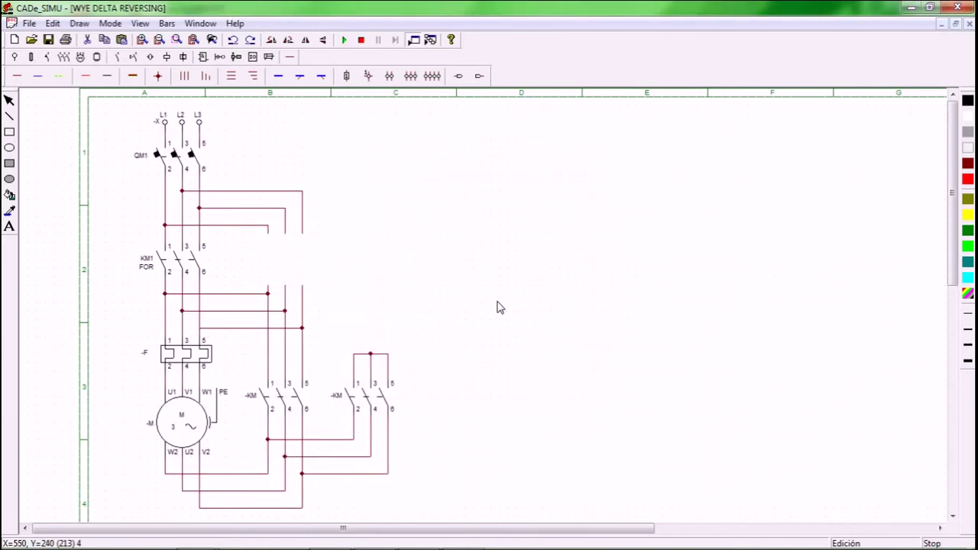
# Step: Name the contactor nearest the motor KM4 and display its function as DELTA
pyautogui.doubleClick(291, 399)
pyautogui.moveTo(466, 217); pyautogui.dragTo(418, 221)
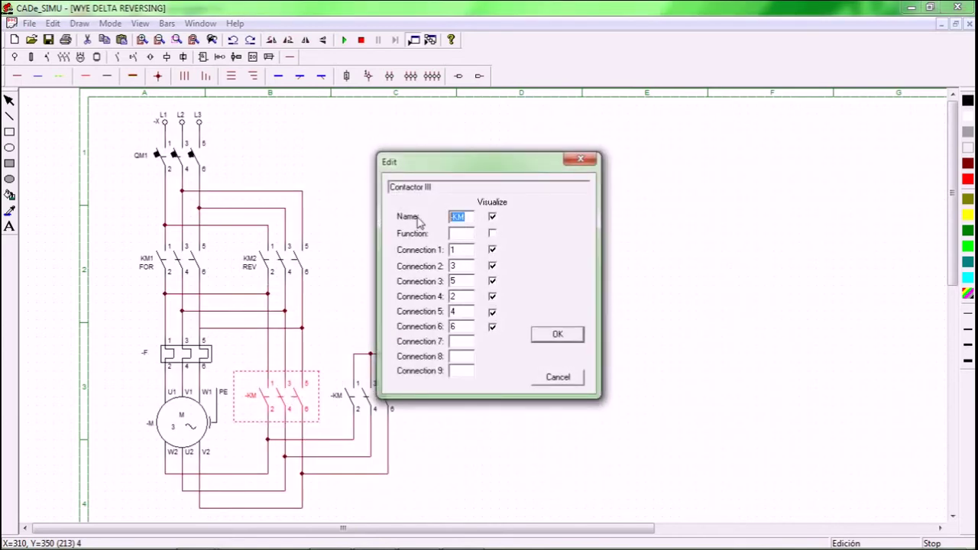
pyautogui.write('KM')
pyautogui.write('DELTA')
pyautogui.click(493, 234)
pyautogui.click(554, 334)
# Step: Name the contactor with the bridged upper terminals KM3 and display its function as WYE
pyautogui.doubleClick(378, 402)
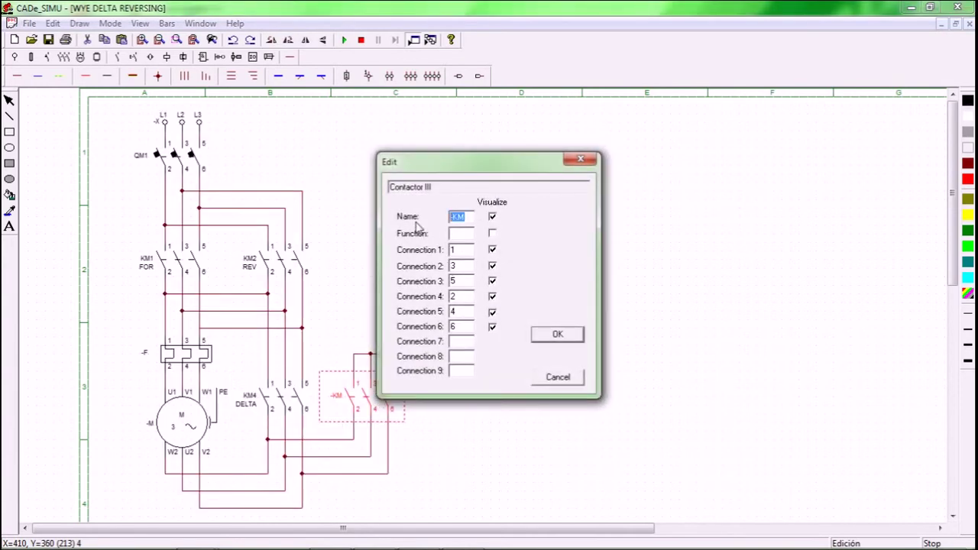
pyautogui.write('KM')
pyautogui.click(492, 234)
pyautogui.click(551, 335)
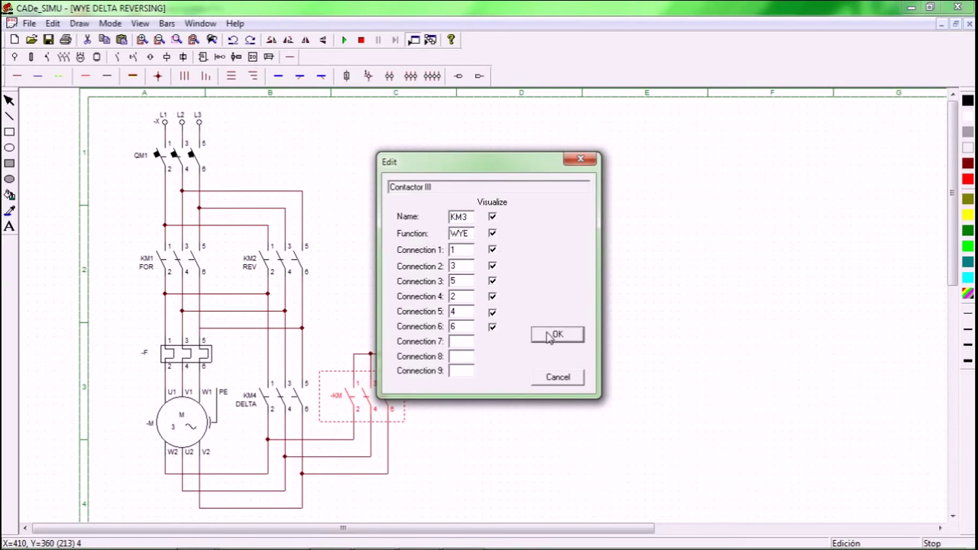
# Step: Rename the thermal overload relay above the motor as OL1
pyautogui.doubleClick(189, 360)
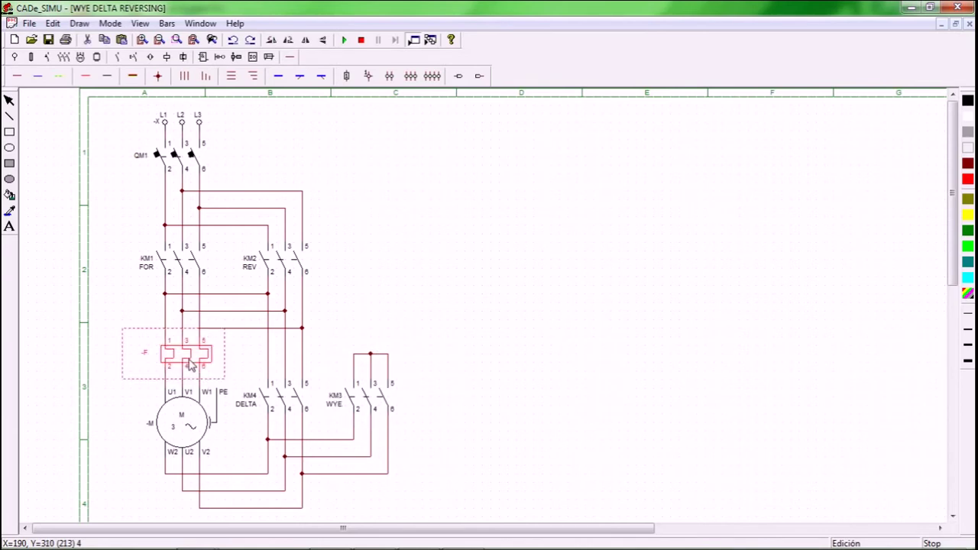
pyautogui.moveTo(465, 217); pyautogui.dragTo(396, 214)
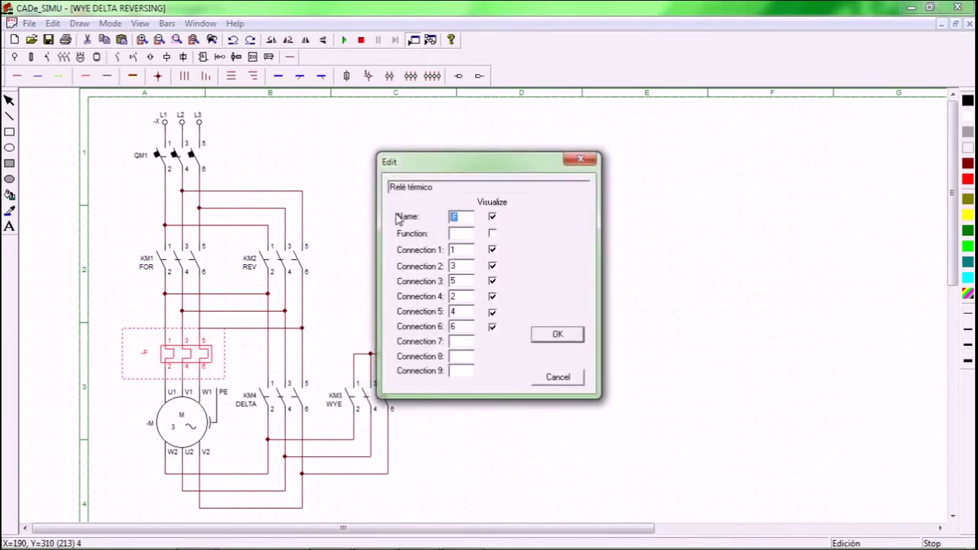
pyautogui.write('OL1')
pyautogui.click(557, 333)
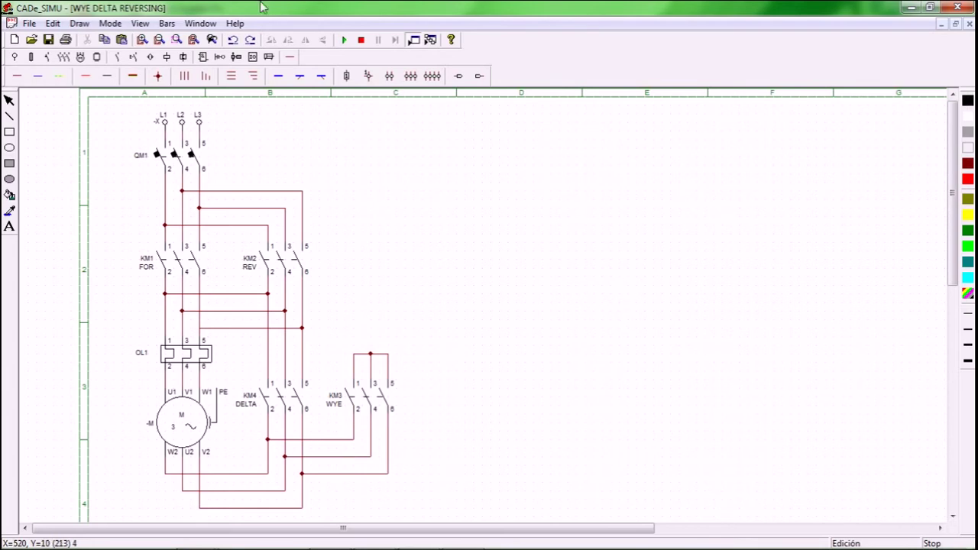
# Step: Start the control circuit in the free area beside the power circuit with a single-phase L supply terminal and a single-pole circuit breaker below it
pyautogui.click(46, 58)
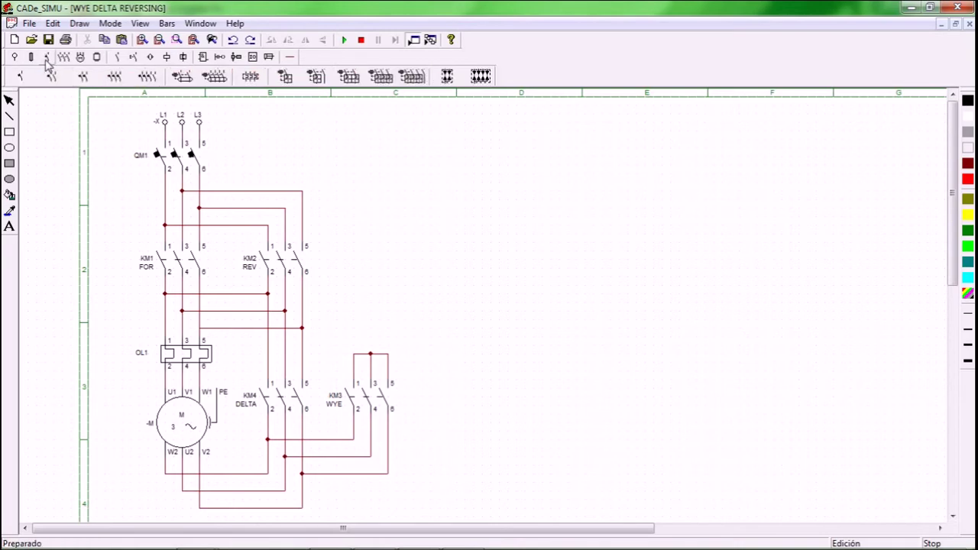
pyautogui.click(15, 57)
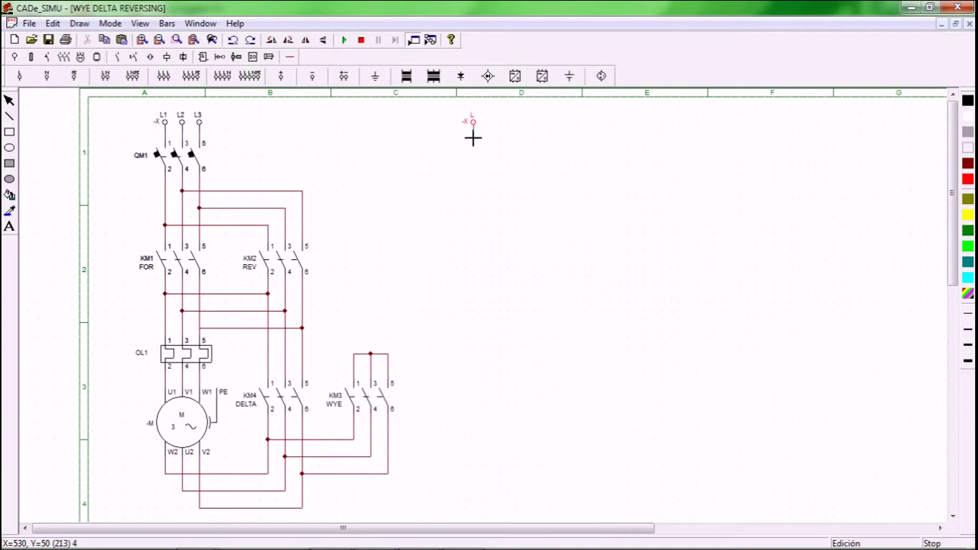
pyautogui.click(472, 138)
pyautogui.click(47, 58)
pyautogui.click(23, 77)
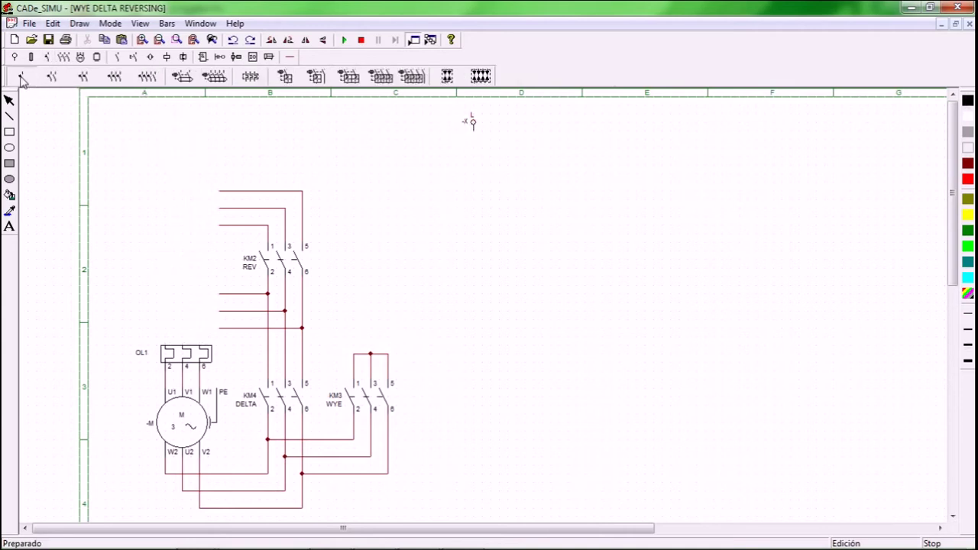
pyautogui.click(479, 142)
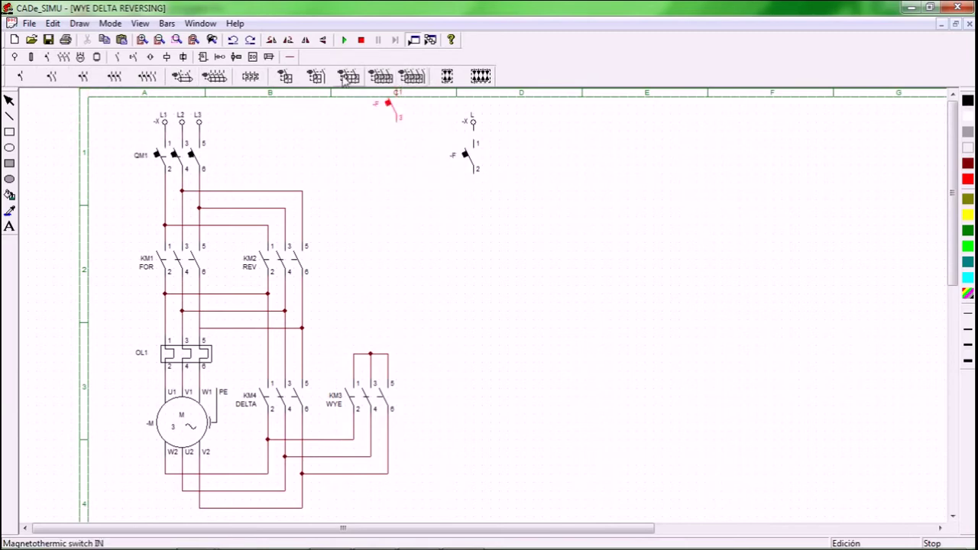
# Step: Place an overload relay NC contact 95-96, an NC pushbutton 11-12 and an NO pushbutton 13-14 in a column below the single-pole breaker
pyautogui.click(135, 58)
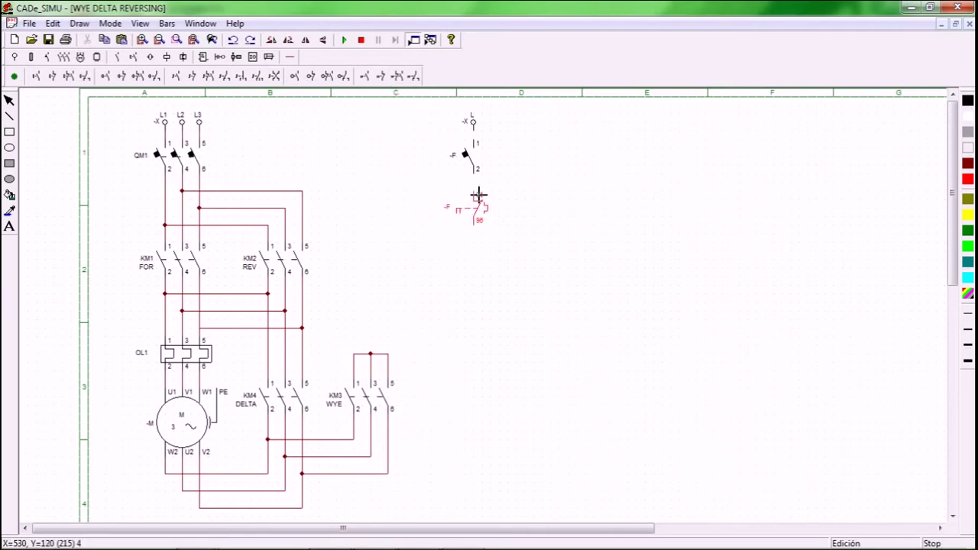
pyautogui.click(478, 191)
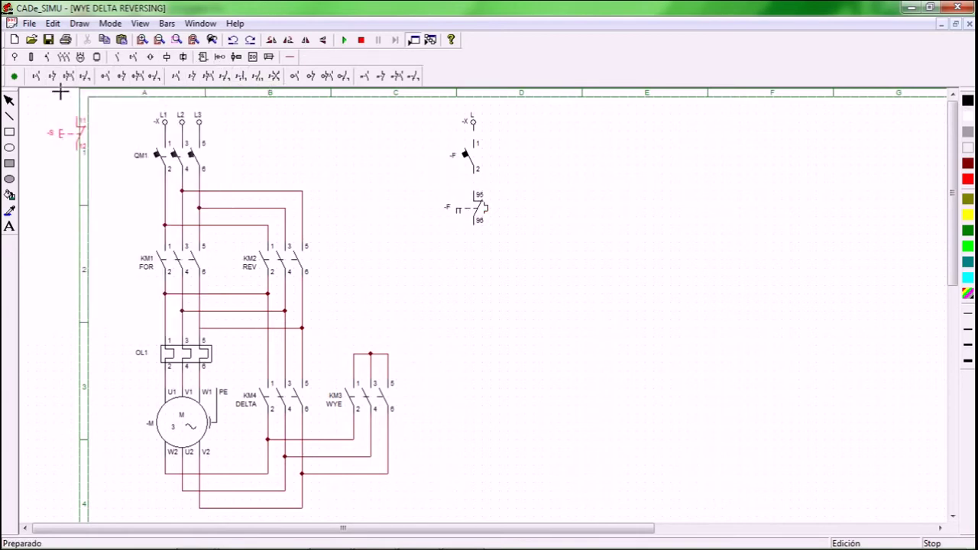
pyautogui.press('Escape')
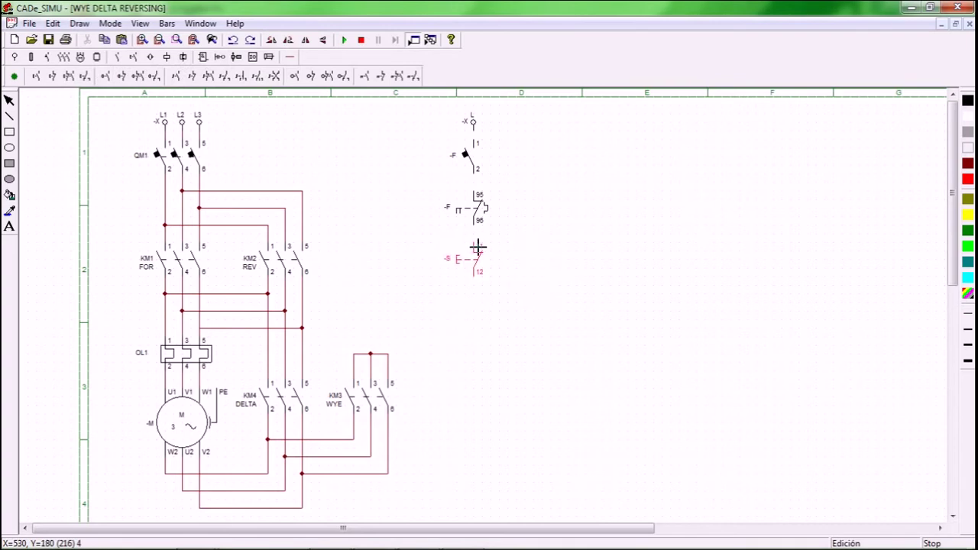
pyautogui.click(478, 248)
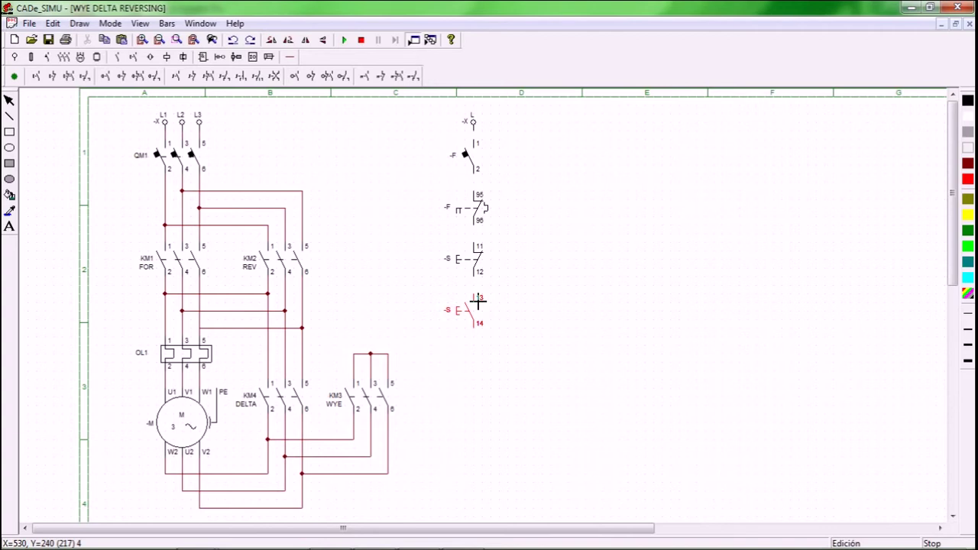
pyautogui.click(477, 304)
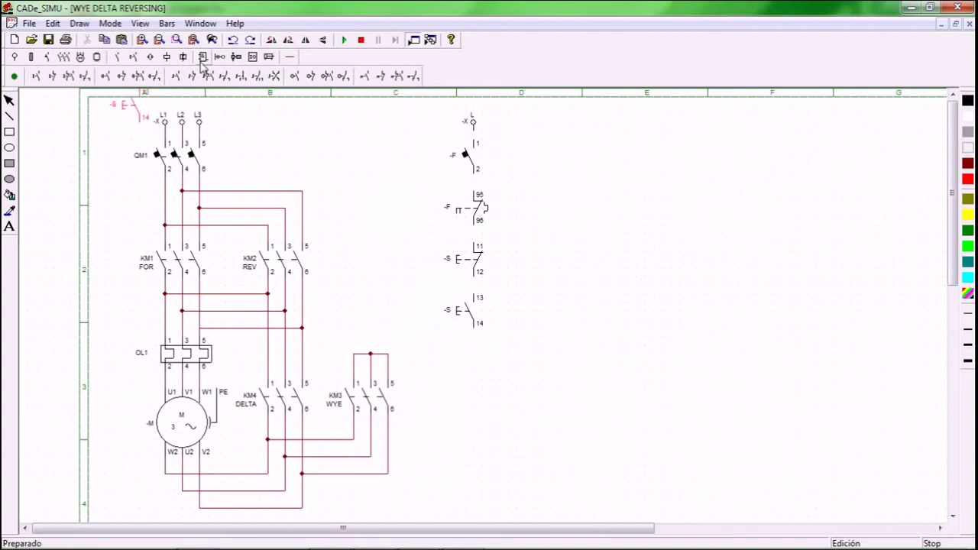
# Step: Place an NO contact 13-14 and an NC contact 11-12, both K, in line below the NO pushbutton
pyautogui.click(119, 59)
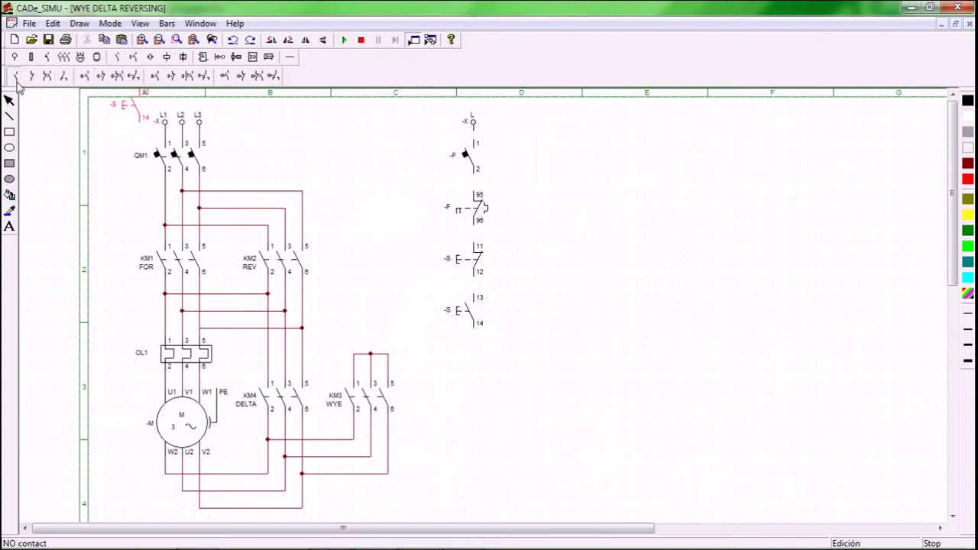
pyautogui.click(15, 76)
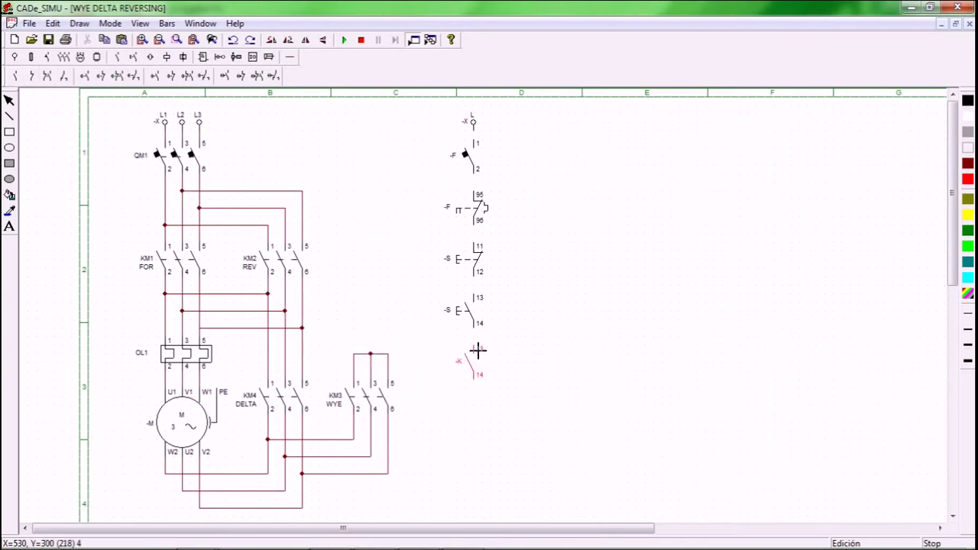
pyautogui.click(478, 352)
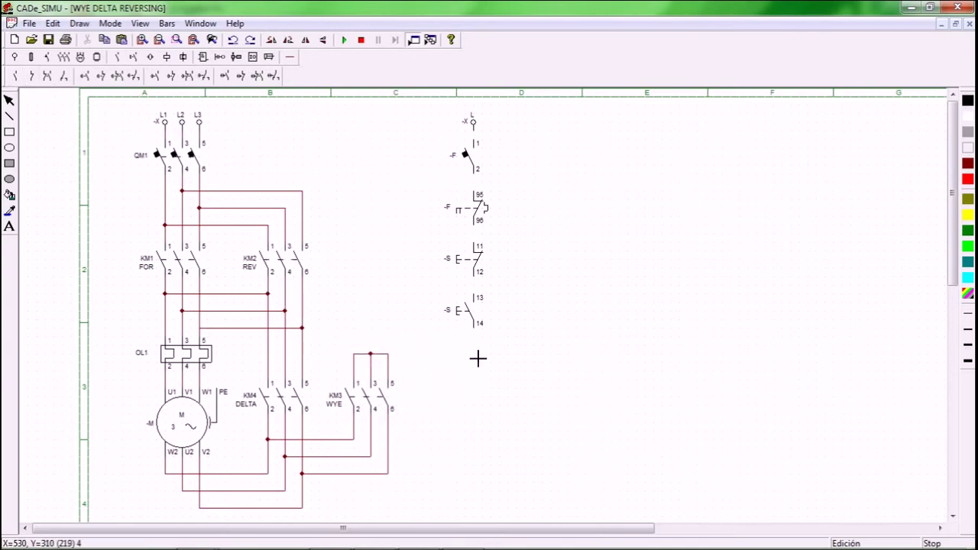
pyautogui.click(33, 79)
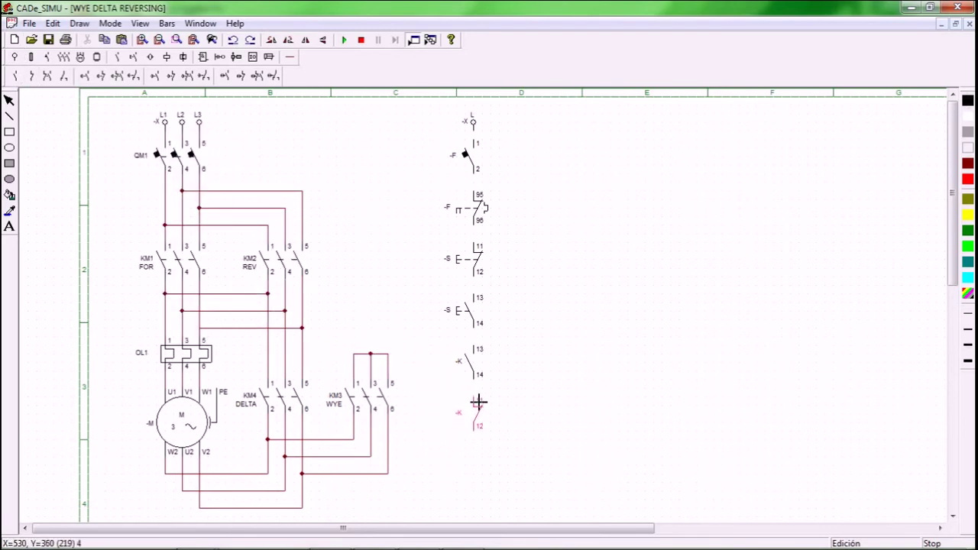
pyautogui.click(478, 401)
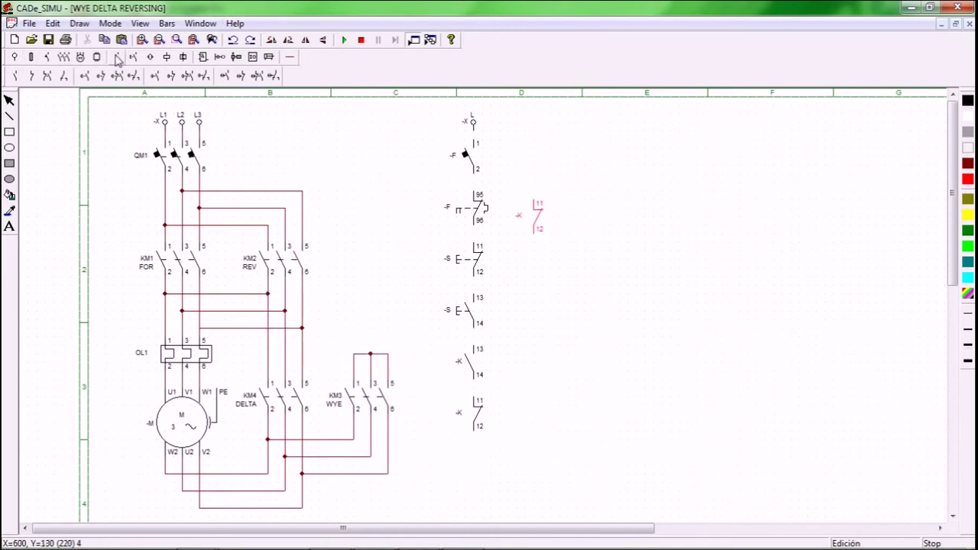
# Step: Place a contactor coil A1-A2 at the foot of the control column, below the NC contact, and name it KM1
pyautogui.click(167, 57)
pyautogui.click(12, 76)
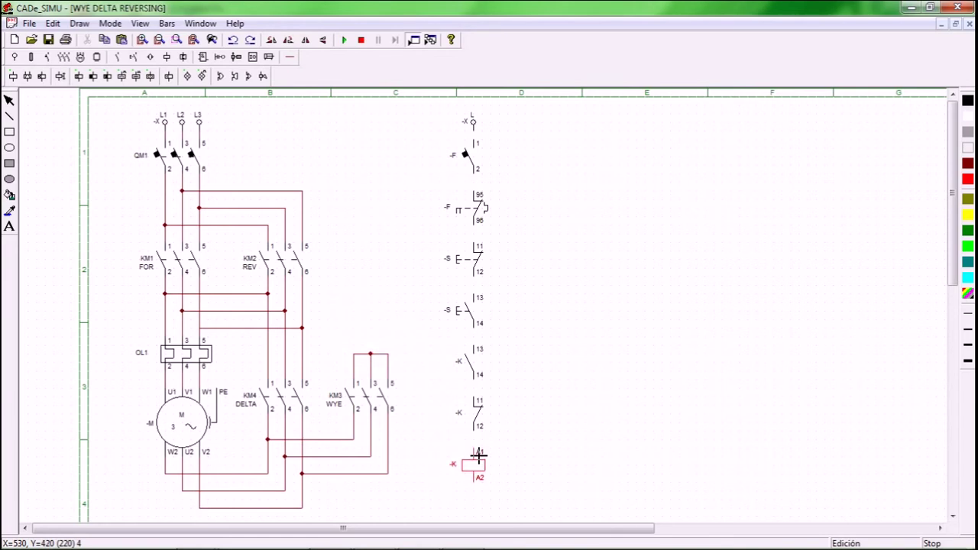
pyautogui.click(478, 456)
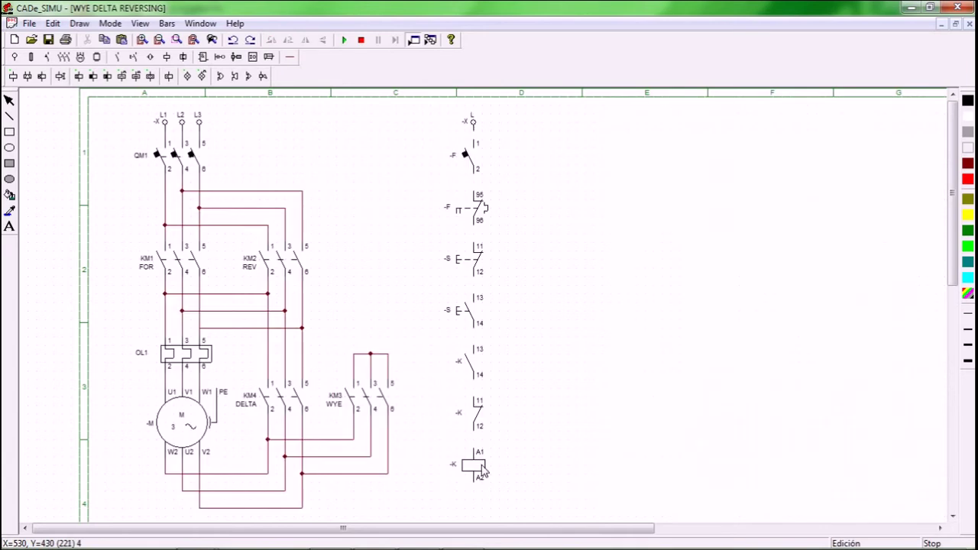
pyautogui.doubleClick(482, 467)
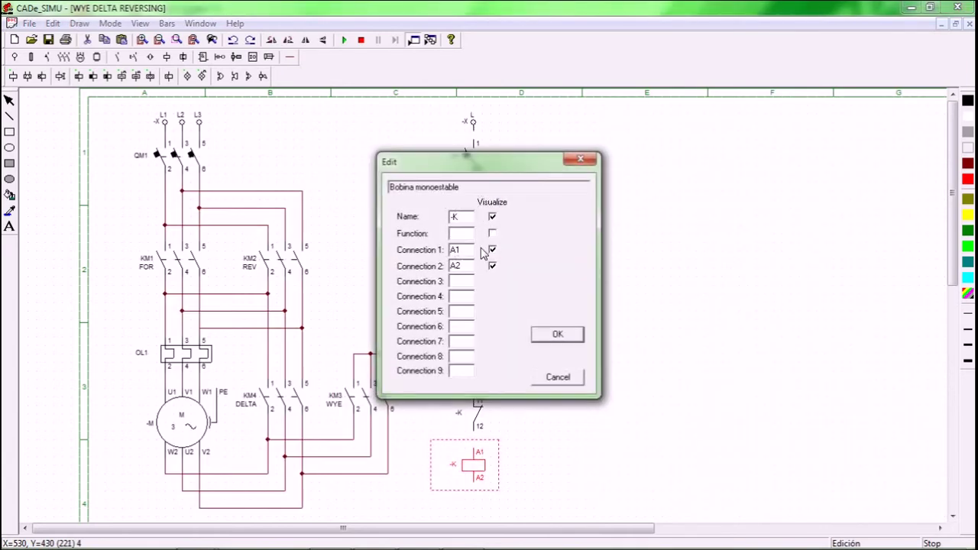
pyautogui.moveTo(457, 219); pyautogui.dragTo(434, 217)
pyautogui.click(544, 335)
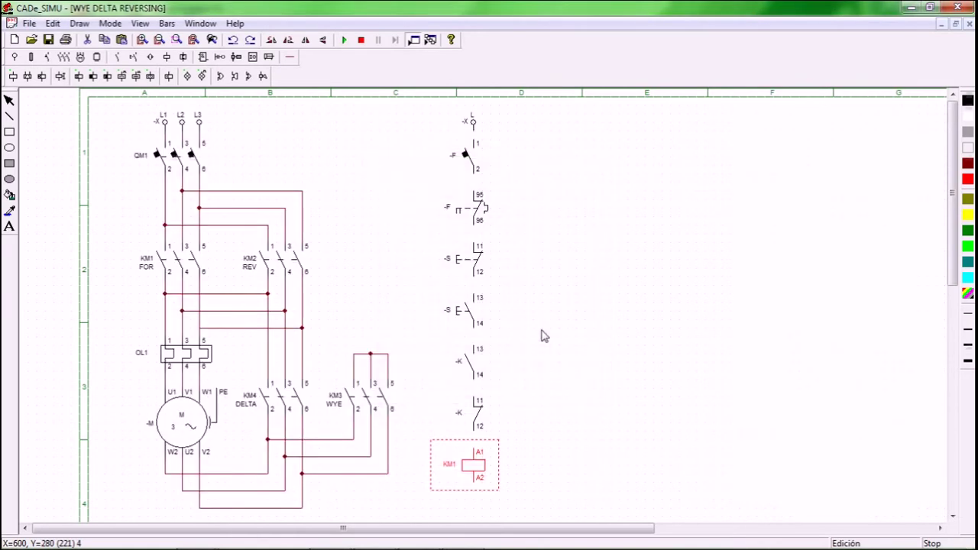
# Step: Delete the NO contact from the control column and place an NO contact 13-14 beside the NO pushbutton instead
pyautogui.click(475, 372)
pyautogui.press('Delete')
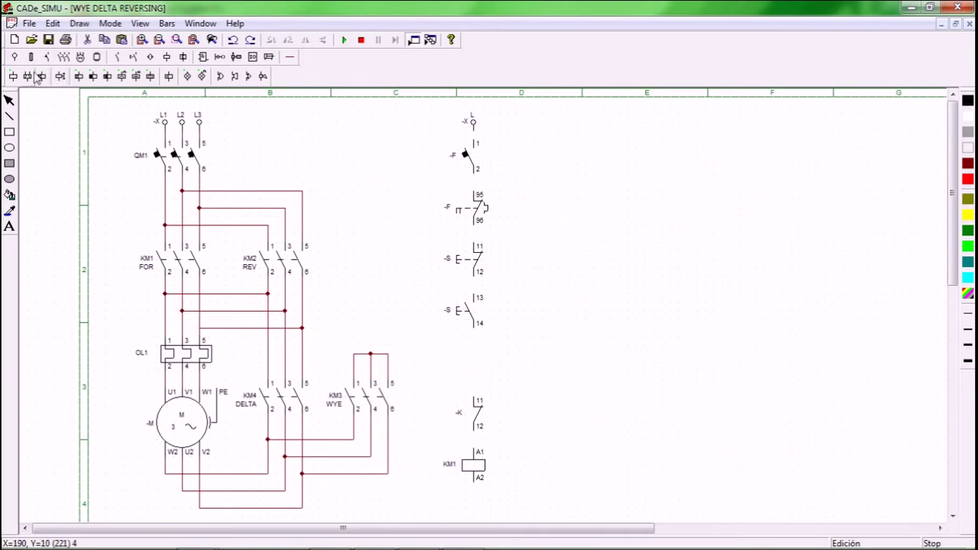
pyautogui.click(117, 57)
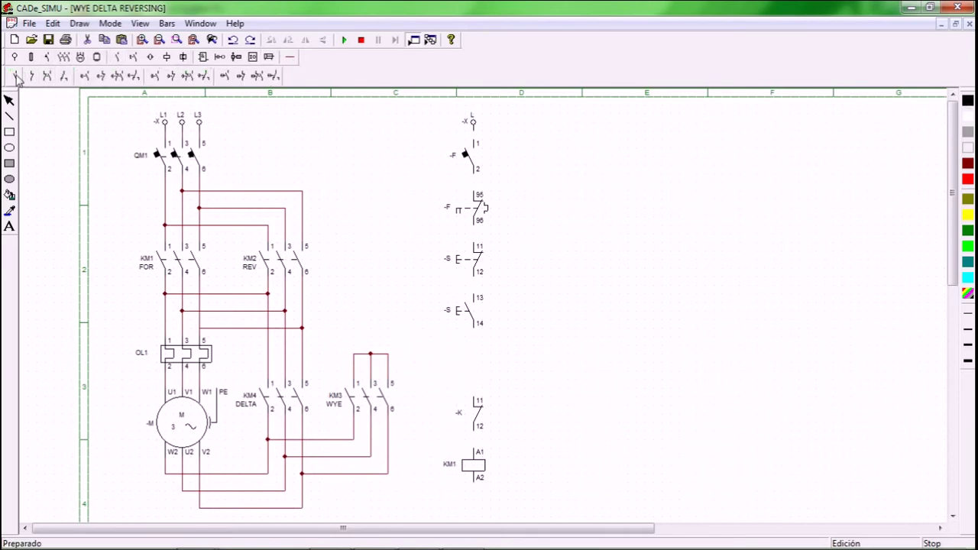
pyautogui.click(16, 77)
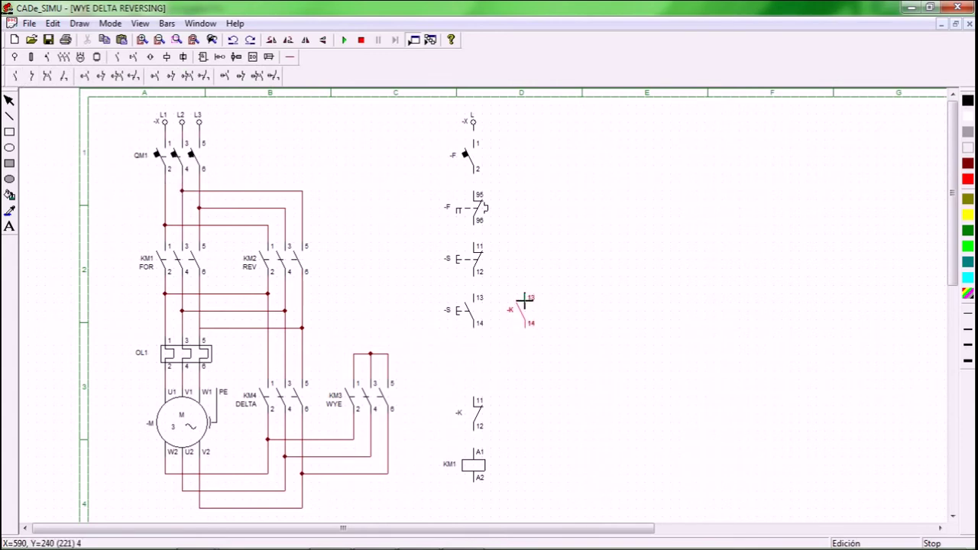
pyautogui.click(525, 302)
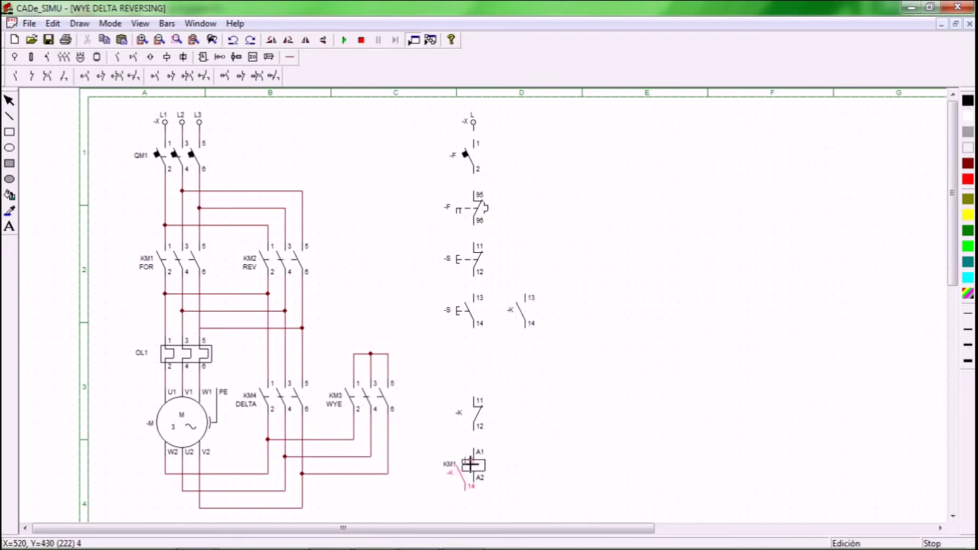
pyautogui.press('Escape')
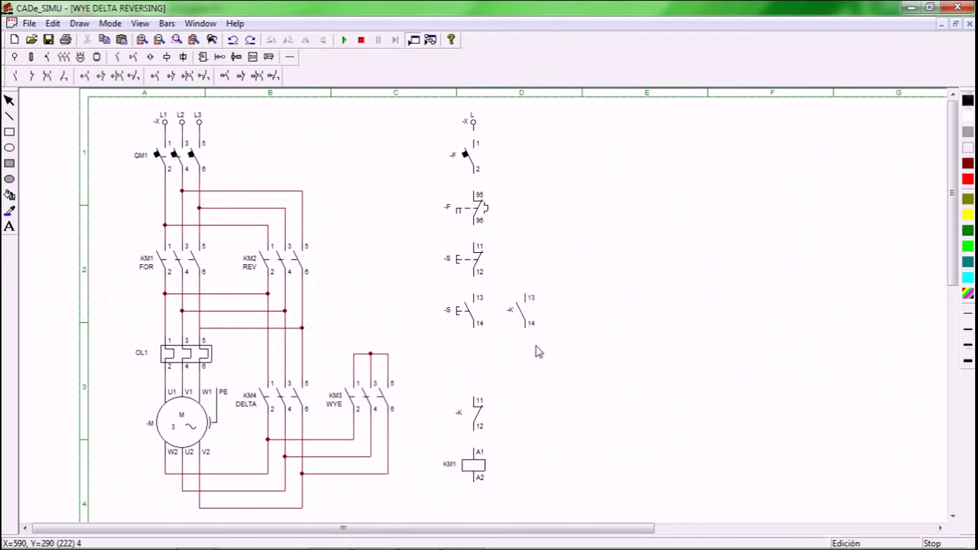
# Step: Wire the NO pushbutton down through the NC contact to the KM1 coil, and join the adjacent NO contact's terminal 14 to that line
pyautogui.click(269, 57)
pyautogui.click(17, 76)
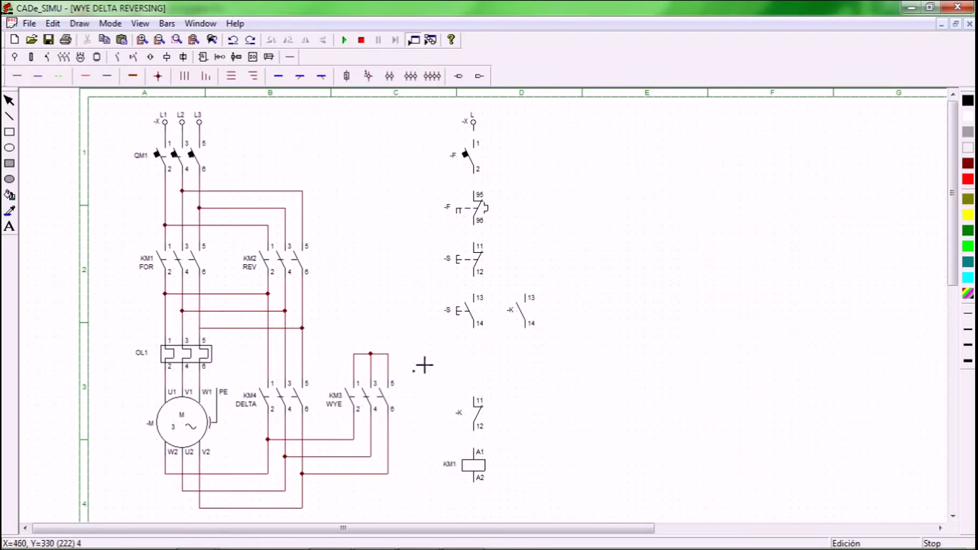
pyautogui.moveTo(474, 327); pyautogui.dragTo(474, 397)
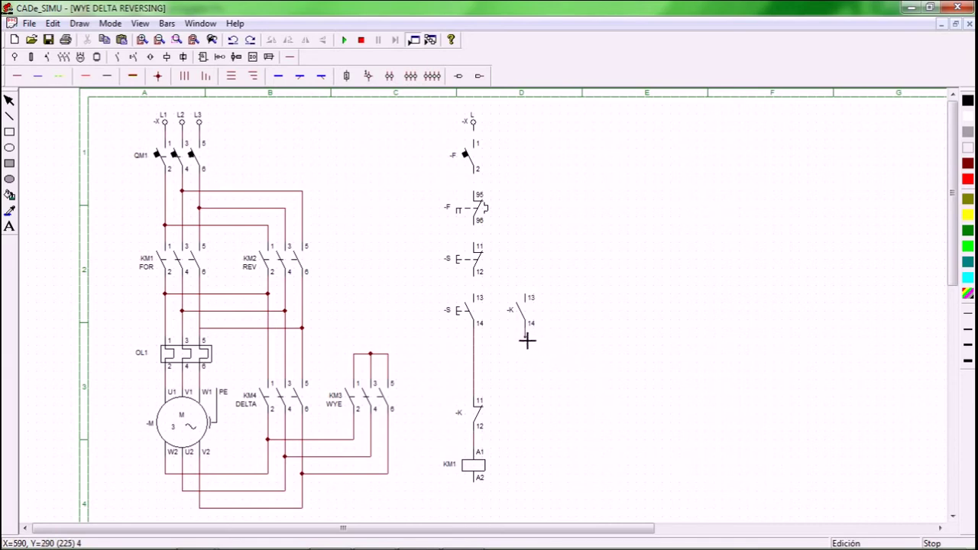
pyautogui.moveTo(528, 338); pyautogui.dragTo(474, 336)
# Step: Duplicate the branch from the NO pushbutton down to the KM1 coil and place the copy beside the original, level with it
pyautogui.moveTo(423, 286); pyautogui.dragTo(567, 497)
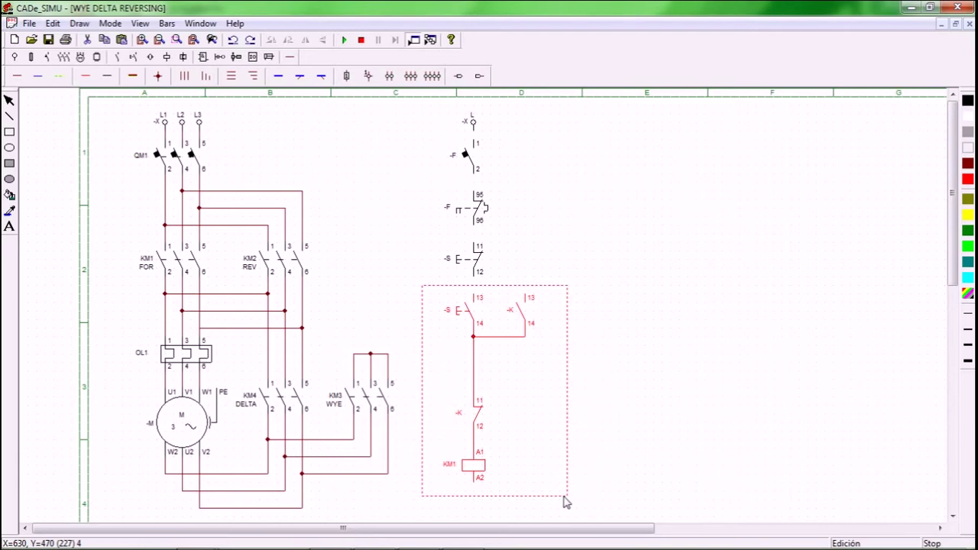
pyautogui.hotkey('ctrl', 'v')
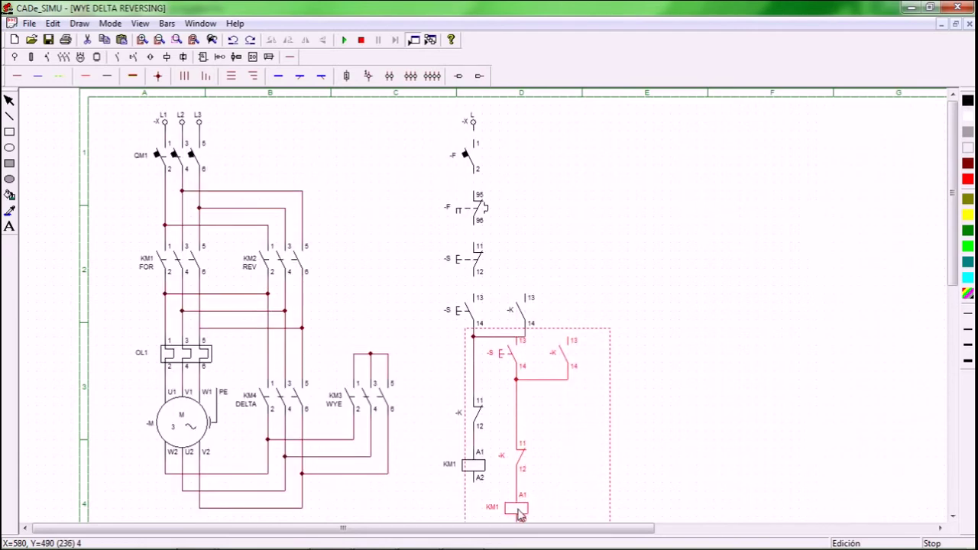
pyautogui.moveTo(519, 515)
pyautogui.mouseDown()
pyautogui.moveTo(546, 470)
pyautogui.moveTo(589, 466)
pyautogui.mouseUp()
pyautogui.click(646, 463)
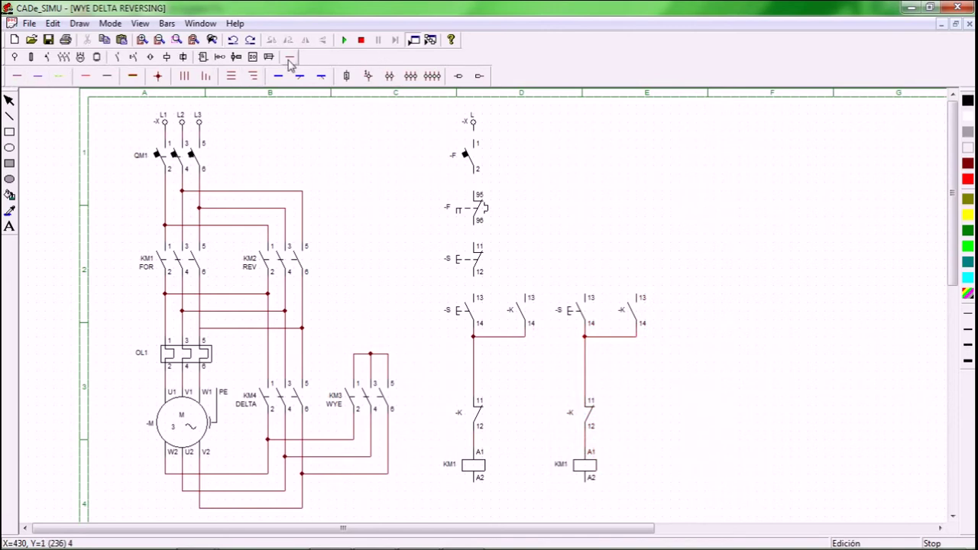
# Step: Wire the L supply through the breaker, overload contact and NC pushbutton to the NO pushbutton, and extend a feed line to the copied branch's NO contact
pyautogui.click(16, 75)
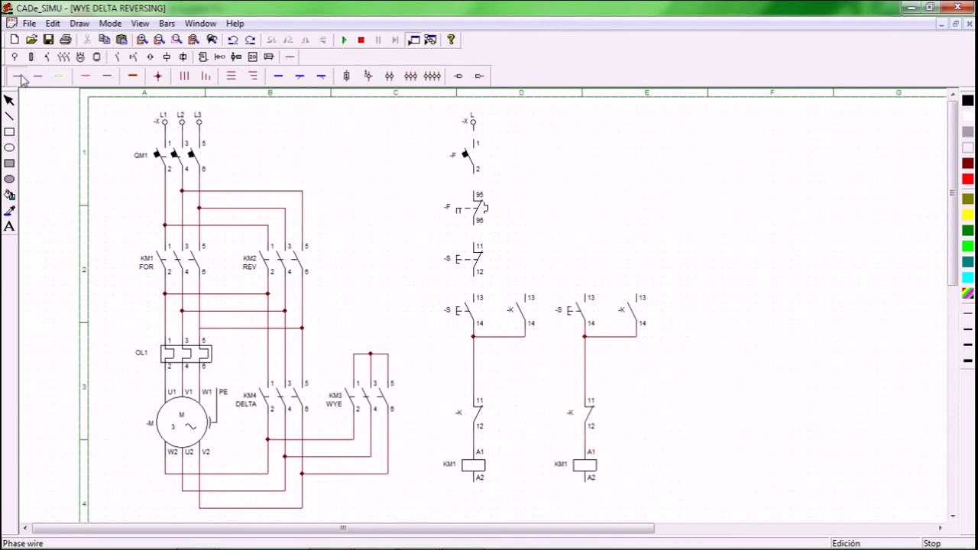
pyautogui.click(478, 139)
pyautogui.moveTo(476, 176); pyautogui.dragTo(478, 194)
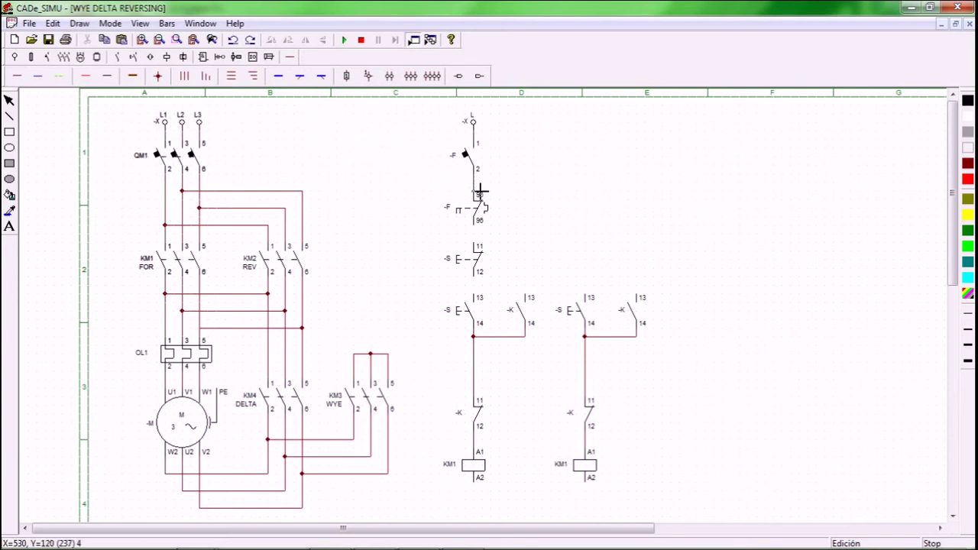
pyautogui.moveTo(477, 229); pyautogui.dragTo(481, 293)
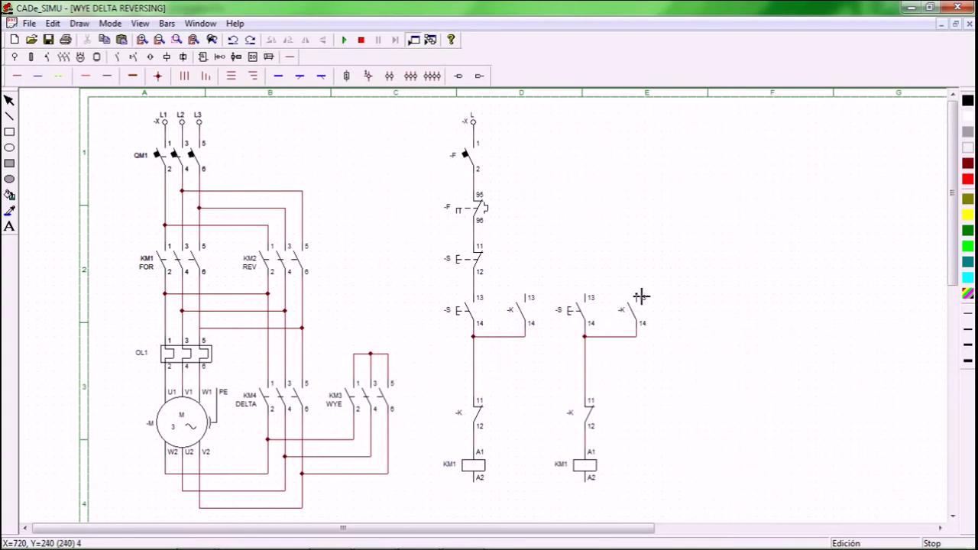
pyautogui.moveTo(641, 296); pyautogui.dragTo(474, 285)
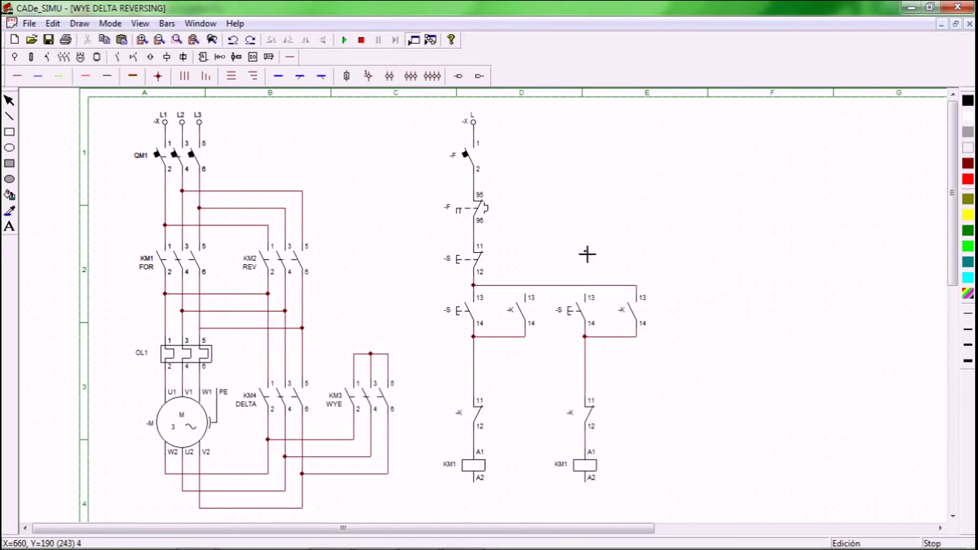
# Step: Rename the control circuit breaker as QM2 and the overload relay contact 95-96 as OL1
pyautogui.doubleClick(475, 161)
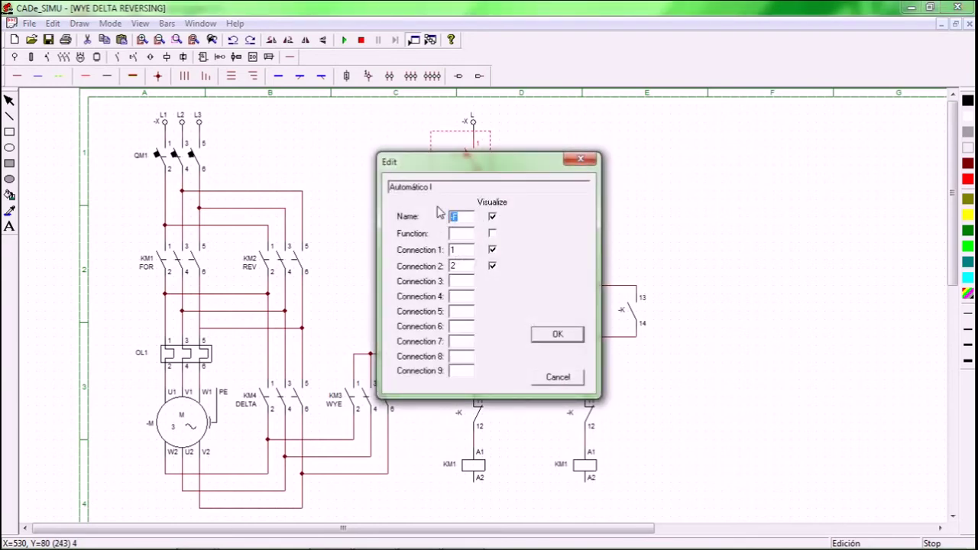
pyautogui.write('QM2')
pyautogui.click(569, 336)
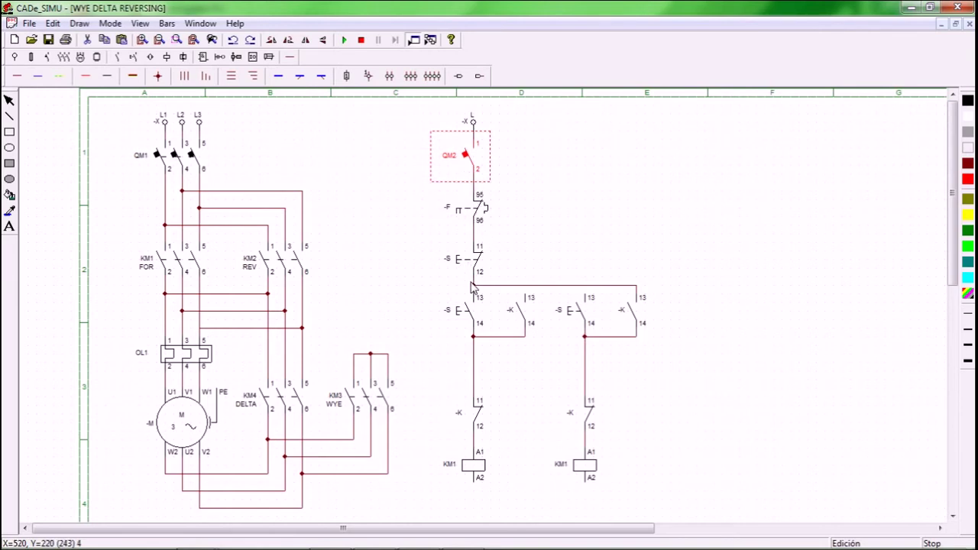
pyautogui.doubleClick(478, 211)
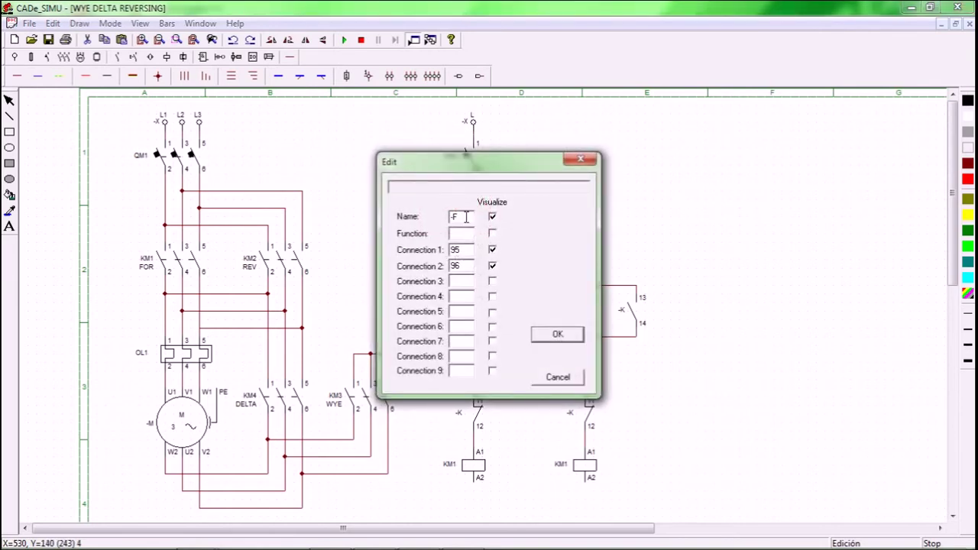
pyautogui.moveTo(466, 216); pyautogui.dragTo(407, 220)
pyautogui.write('OL1')
pyautogui.click(544, 336)
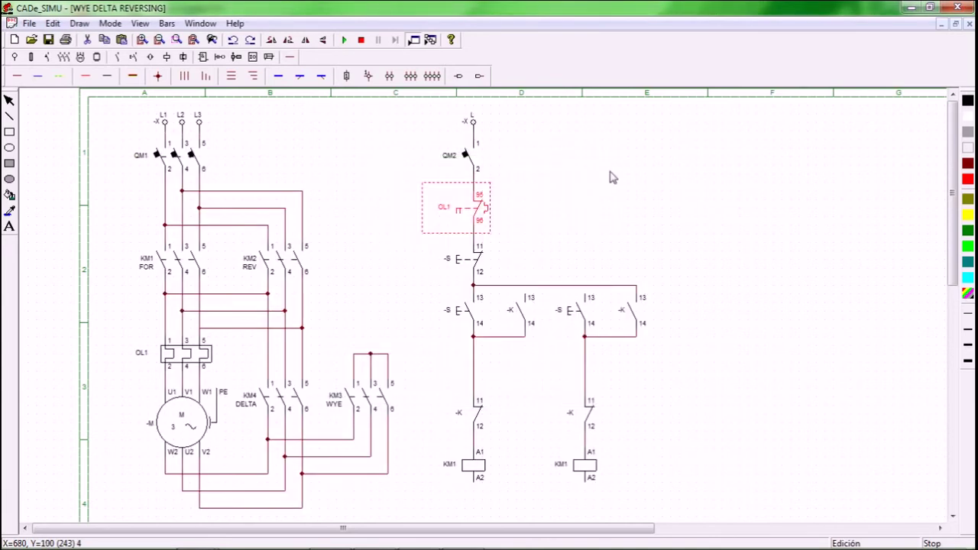
# Step: Rename the NC pushbutton 11-12 below the overload contact as S1
pyautogui.doubleClick(463, 267)
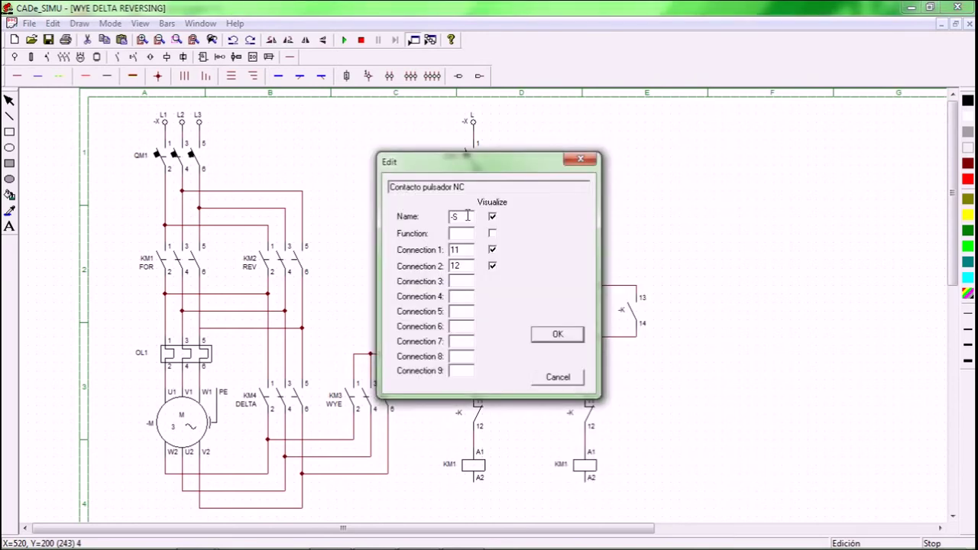
pyautogui.moveTo(468, 217); pyautogui.dragTo(426, 217)
pyautogui.write('S')
pyautogui.click(559, 334)
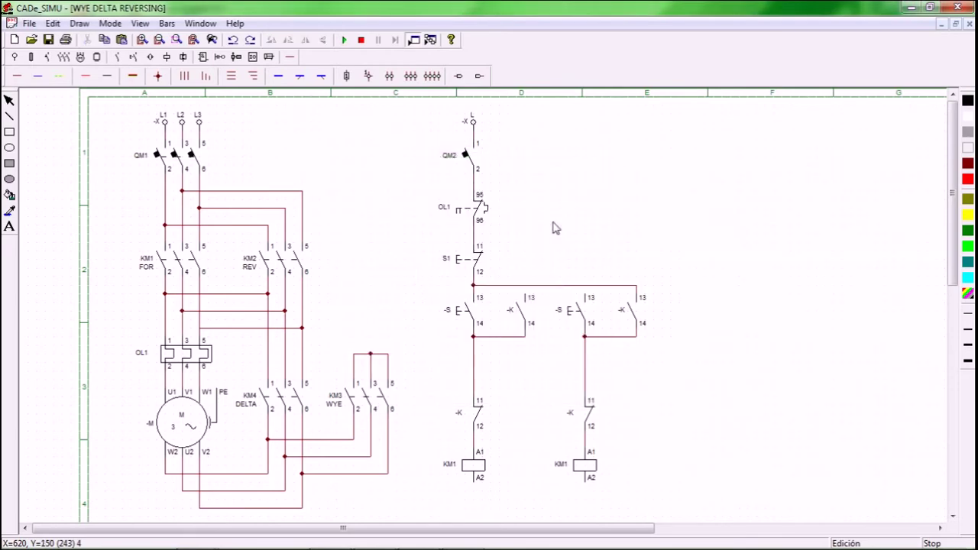
# Step: Rename the first branch's NO pushbutton as S2 and give it the function label FOR
pyautogui.doubleClick(464, 316)
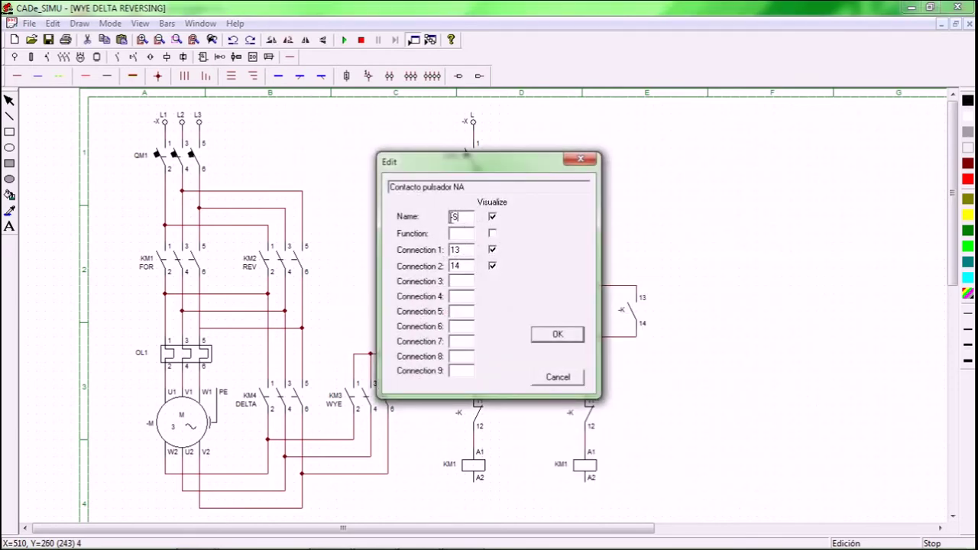
pyautogui.moveTo(450, 217); pyautogui.dragTo(468, 217)
pyautogui.write('S')
pyautogui.click(558, 334)
pyautogui.click(588, 240)
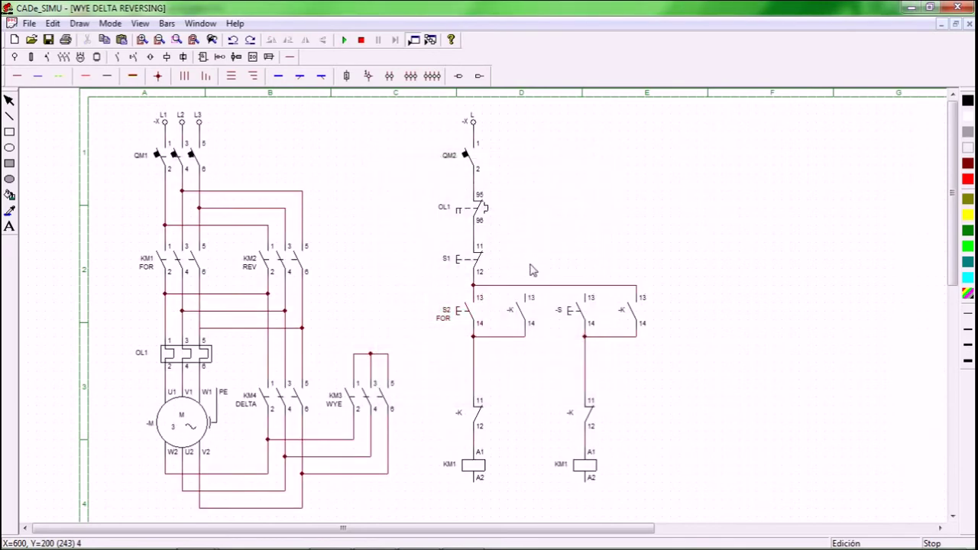
# Step: Add the function label STOP to pushbutton S1
pyautogui.doubleClick(472, 256)
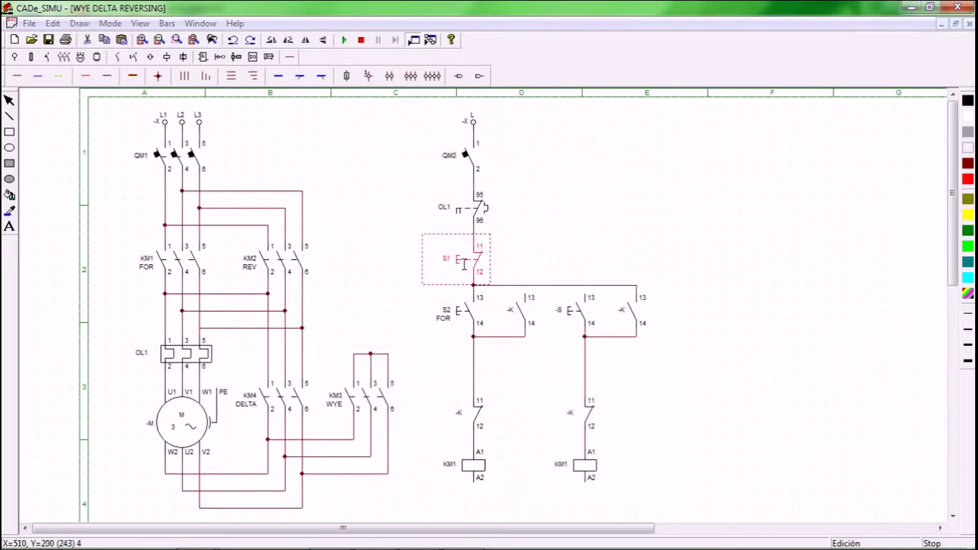
pyautogui.click(492, 234)
pyautogui.click(540, 332)
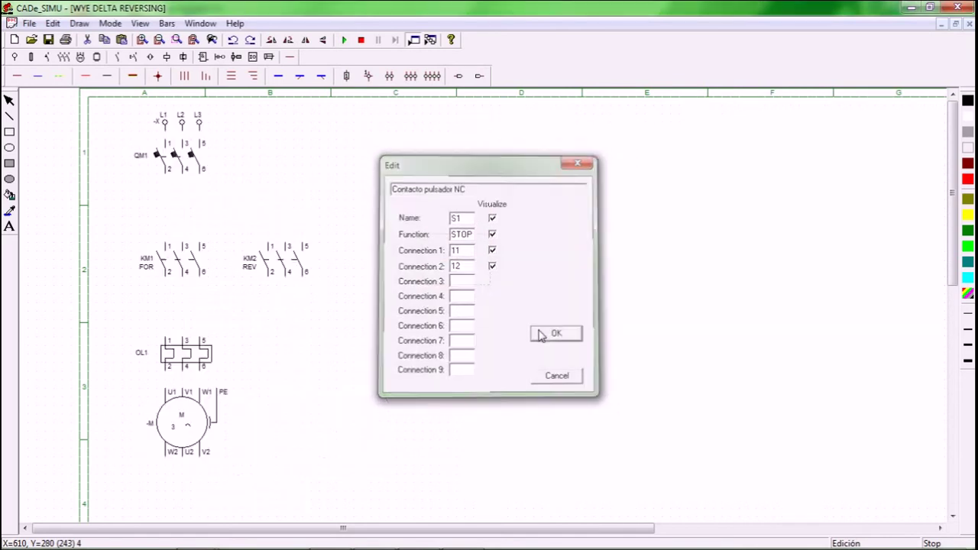
pyautogui.click(522, 311)
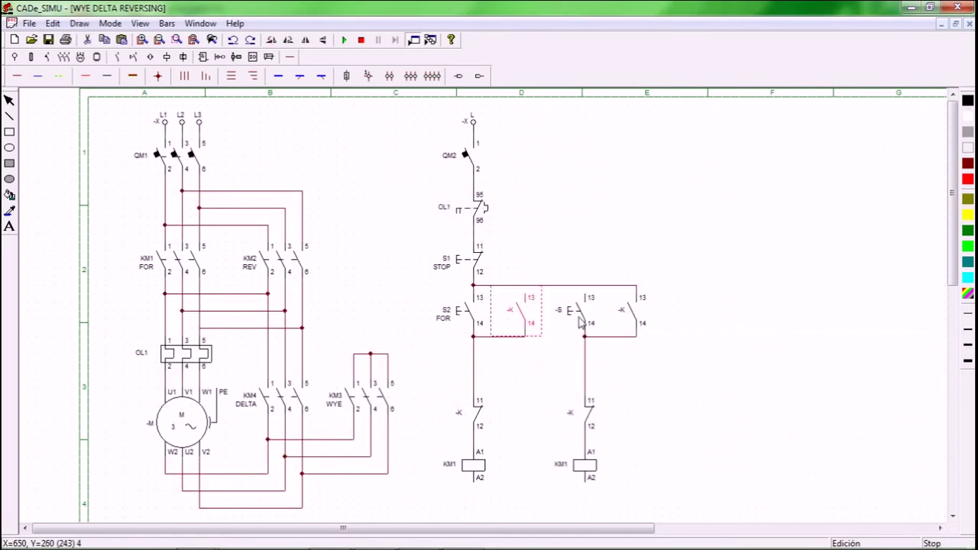
pyautogui.click(560, 249)
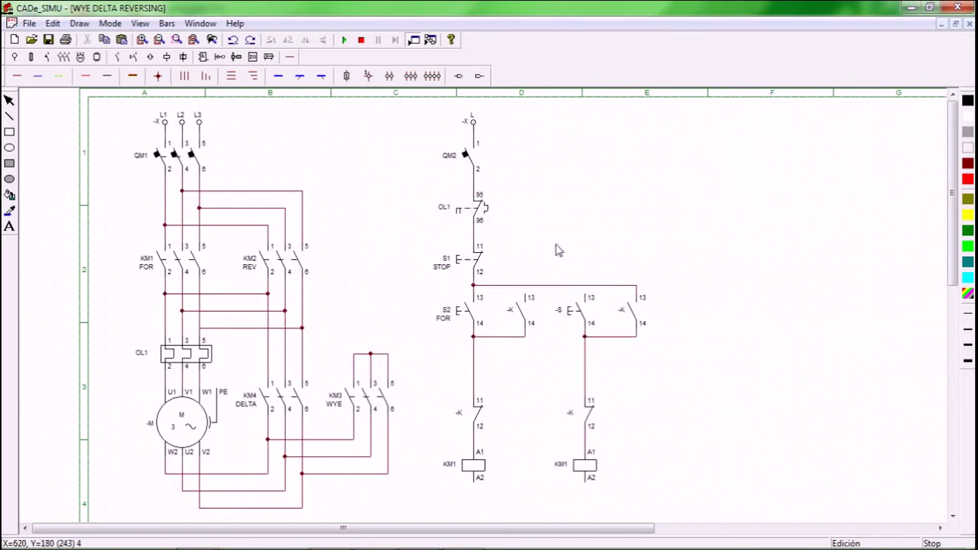
# Step: Connect terminal 13 of the first branch's NO contact and of the second branch's NO pushbutton to the common feed line
pyautogui.click(18, 76)
pyautogui.moveTo(526, 296); pyautogui.dragTo(525, 286)
pyautogui.moveTo(587, 296); pyautogui.dragTo(584, 286)
# Step: In the first branch, rename the NO contact beside S2 as KM1 and the NC contact above the coil as KM2
pyautogui.doubleClick(521, 315)
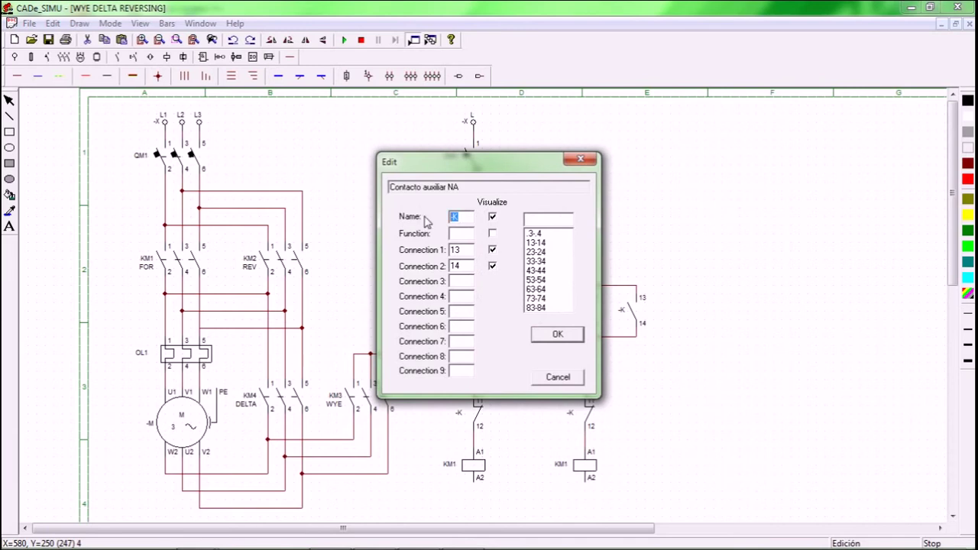
pyautogui.write('KM1')
pyautogui.click(558, 335)
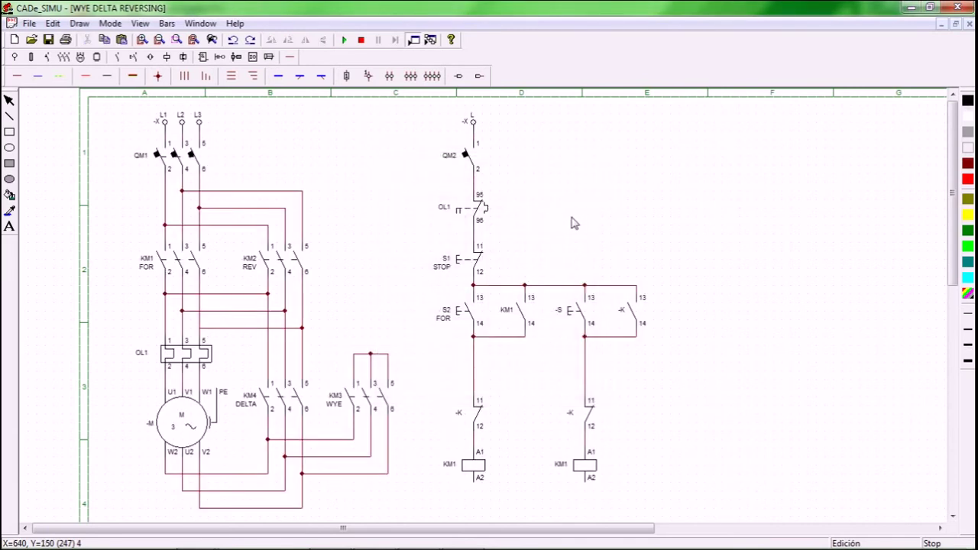
pyautogui.doubleClick(472, 413)
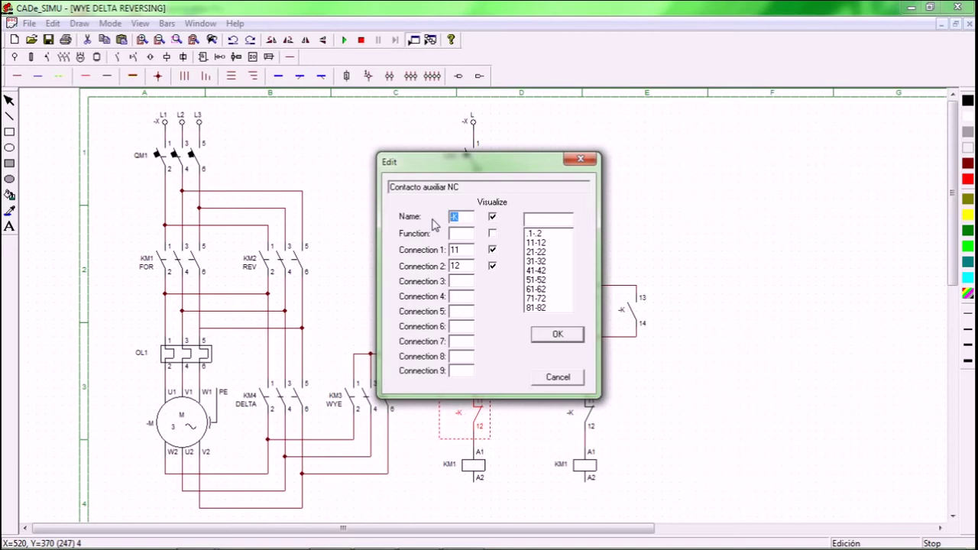
pyautogui.write('KM2')
pyautogui.click(557, 334)
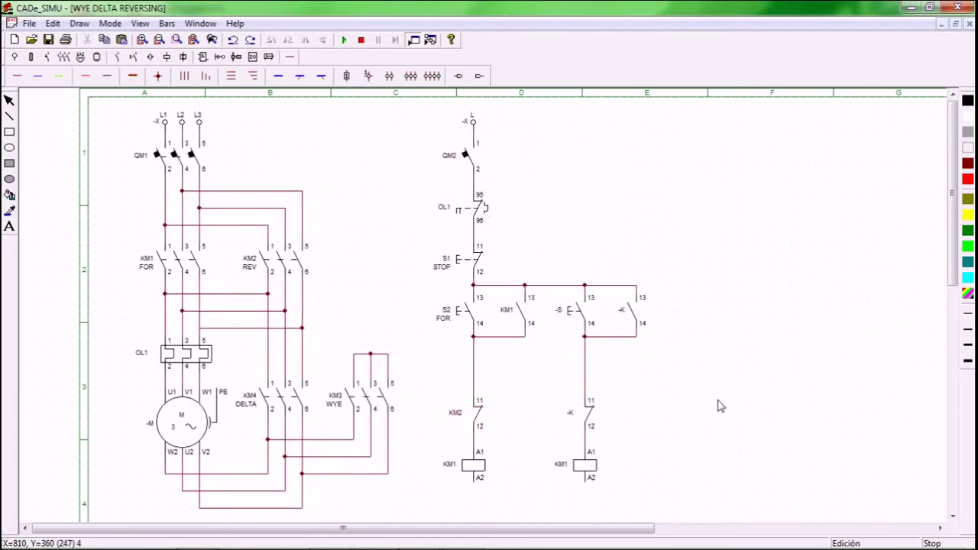
# Step: In the second branch, rename the coil as KM2 and the NC contact above it as KM1
pyautogui.doubleClick(577, 466)
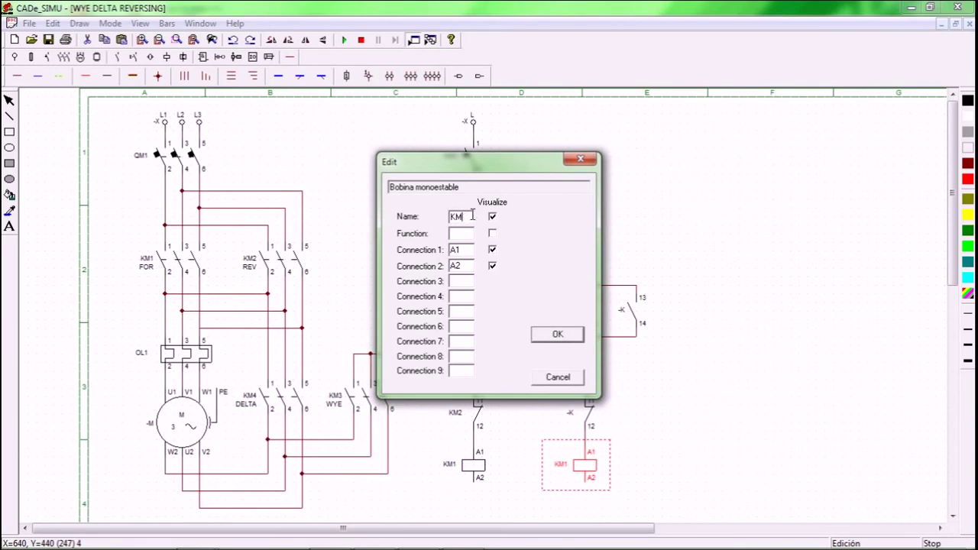
pyautogui.click(547, 338)
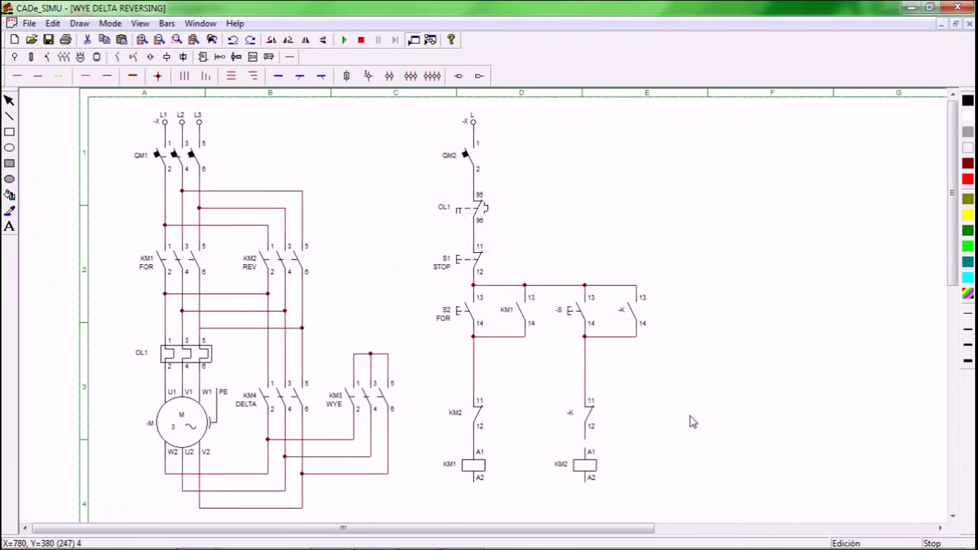
pyautogui.doubleClick(585, 422)
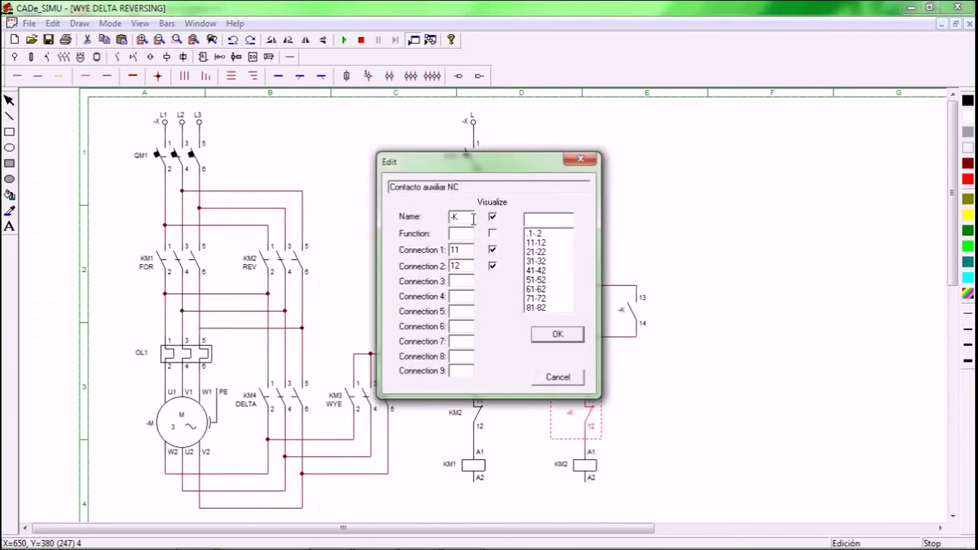
pyautogui.write('KM1')
pyautogui.click(547, 337)
# Step: Rename the NO contact beside the second branch's pushbutton as KM2
pyautogui.doubleClick(631, 313)
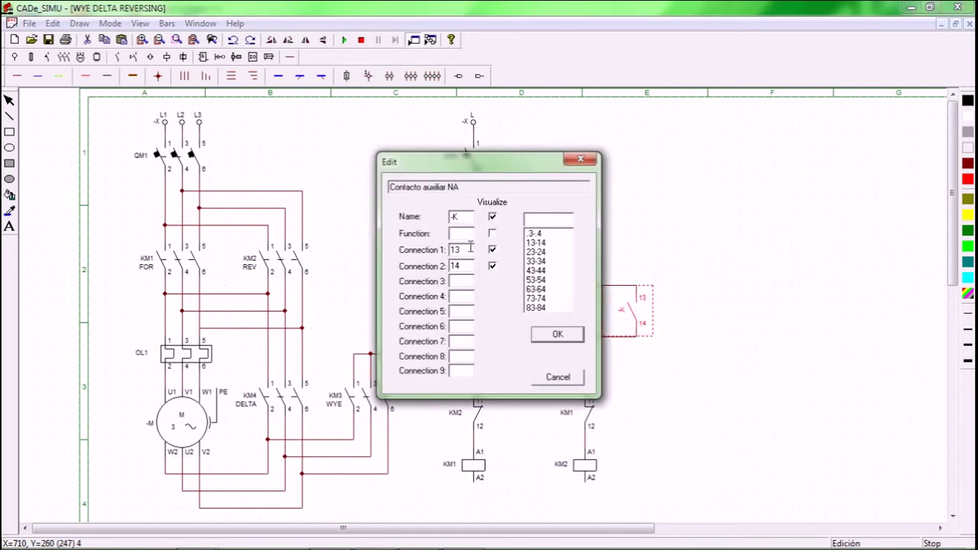
pyautogui.moveTo(461, 219); pyautogui.dragTo(441, 220)
pyautogui.write('KM2')
pyautogui.click(558, 334)
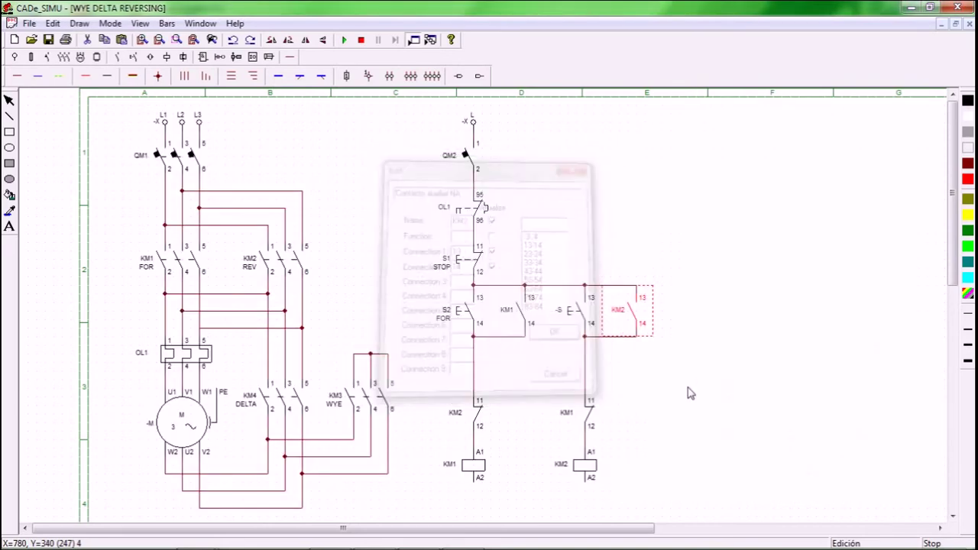
# Step: Rename the second branch's NO pushbutton as S3 and enter REV as its function
pyautogui.doubleClick(572, 311)
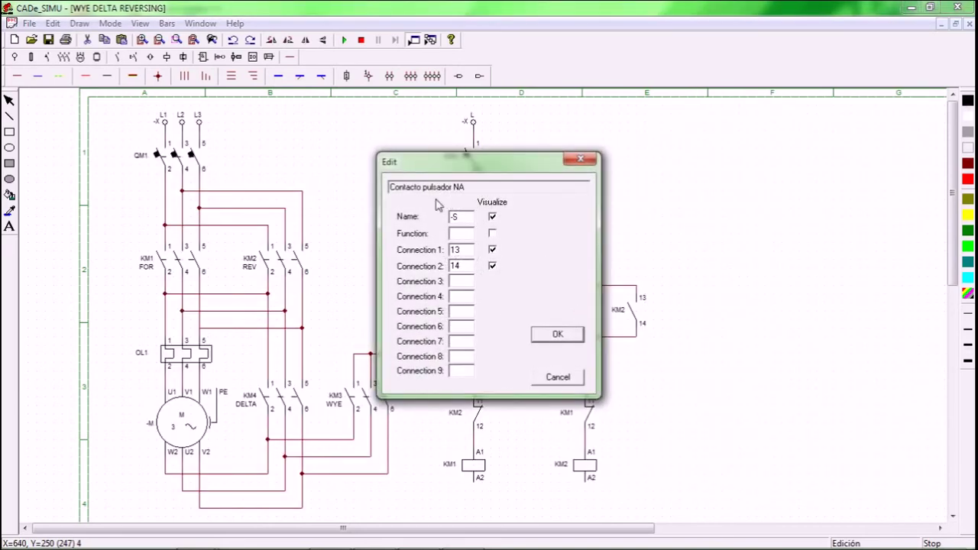
pyautogui.moveTo(462, 216); pyautogui.dragTo(442, 220)
pyautogui.click(466, 235)
pyautogui.write('REV')
pyautogui.click(553, 334)
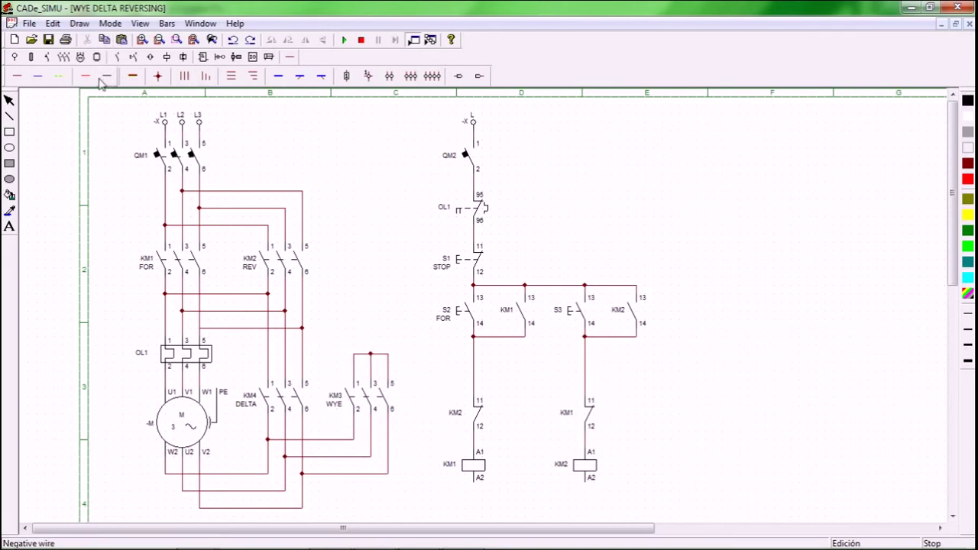
# Step: Start a third branch beside coil KM2 by placing a monostable coil with an auxiliary NC contact above it
pyautogui.click(167, 57)
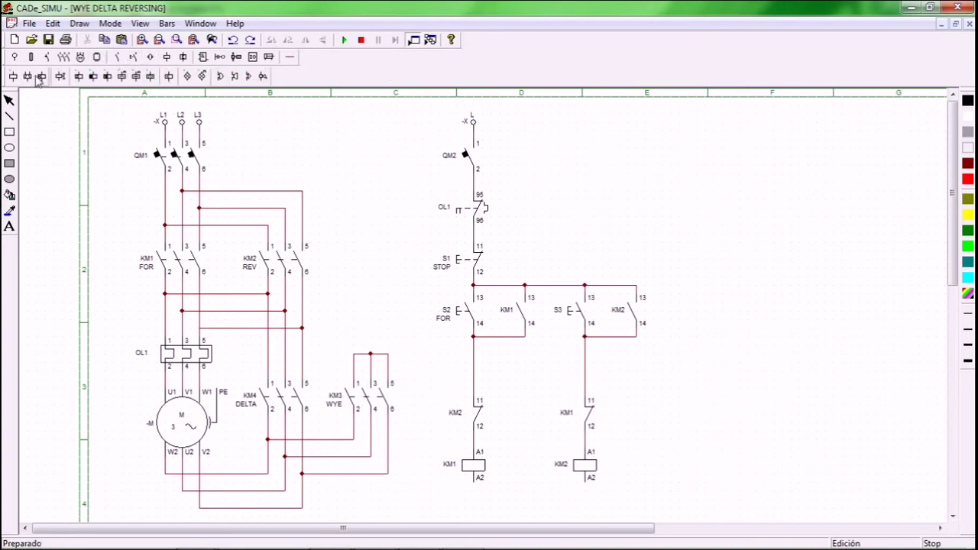
pyautogui.click(14, 77)
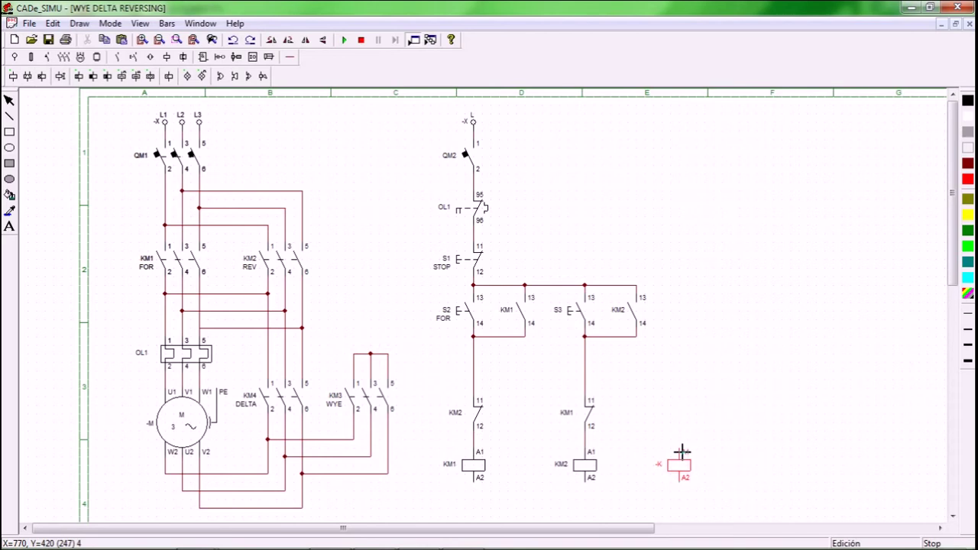
pyautogui.click(681, 452)
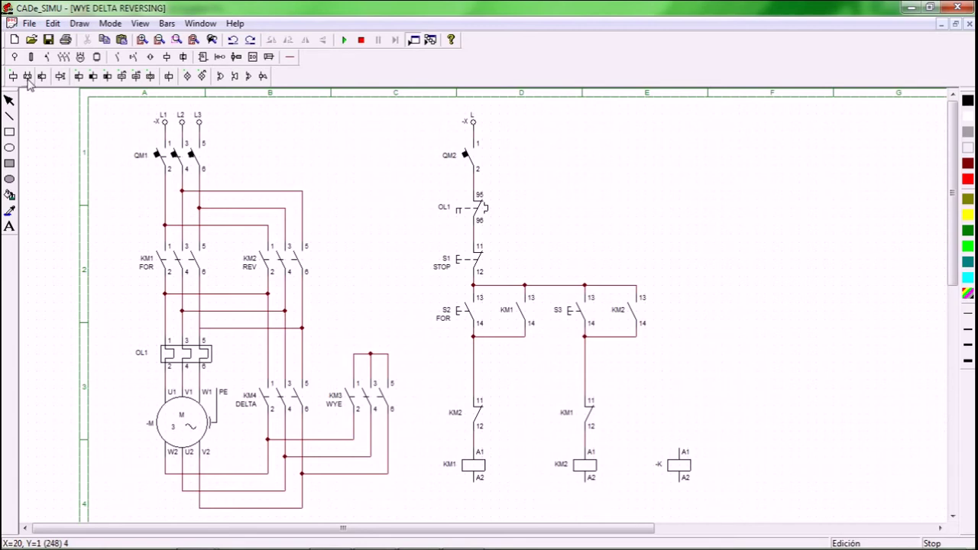
pyautogui.click(121, 59)
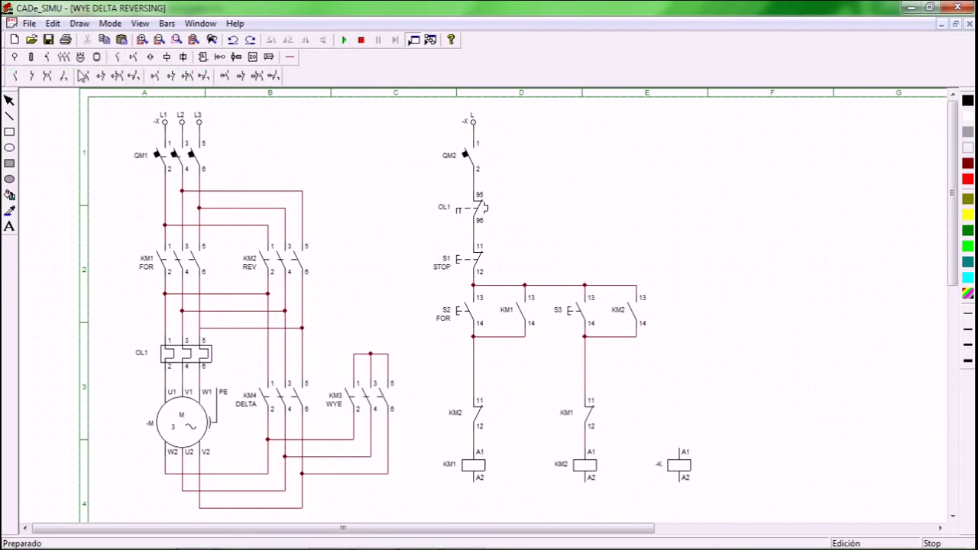
pyautogui.click(33, 79)
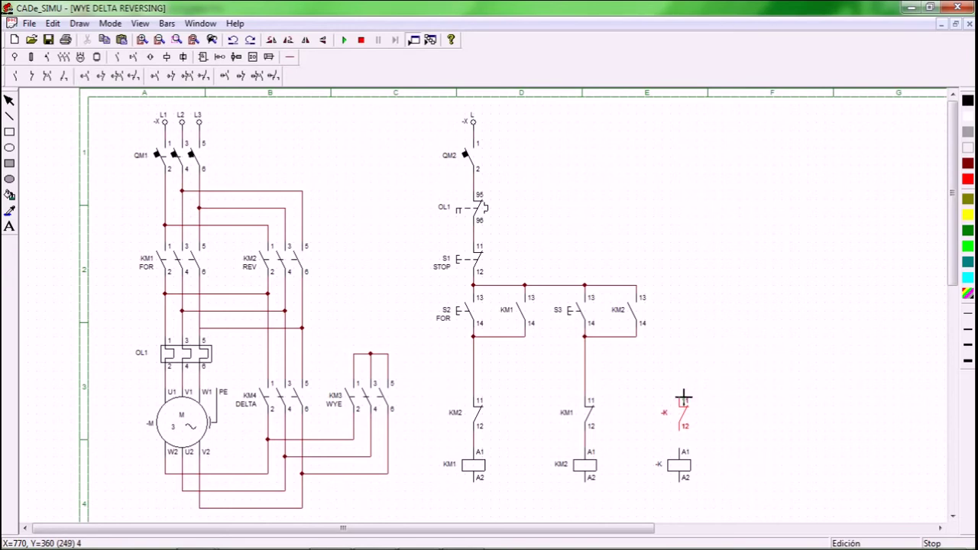
pyautogui.click(683, 396)
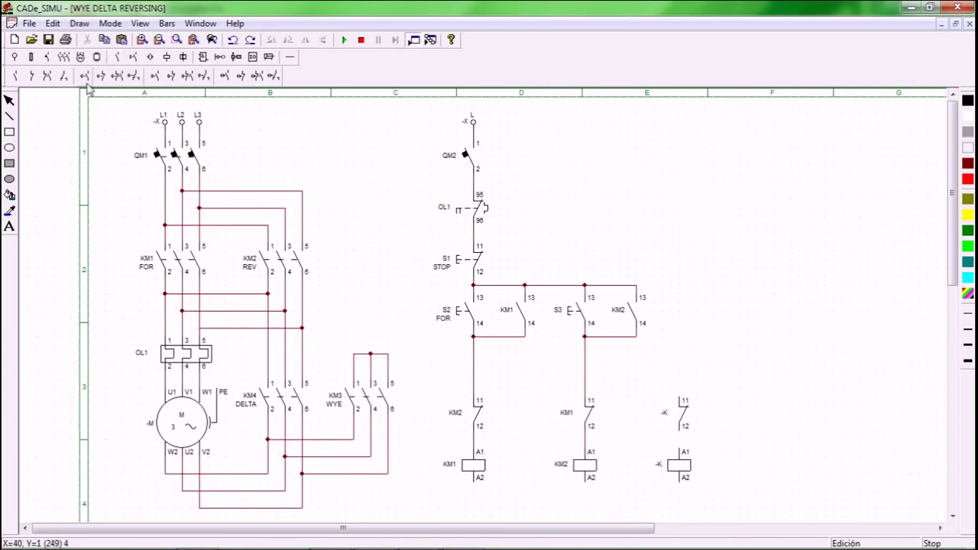
# Step: Place an on-delay timed NC contact above the third branch's NC contact, and two side-by-side NO contacts above that
pyautogui.click(117, 75)
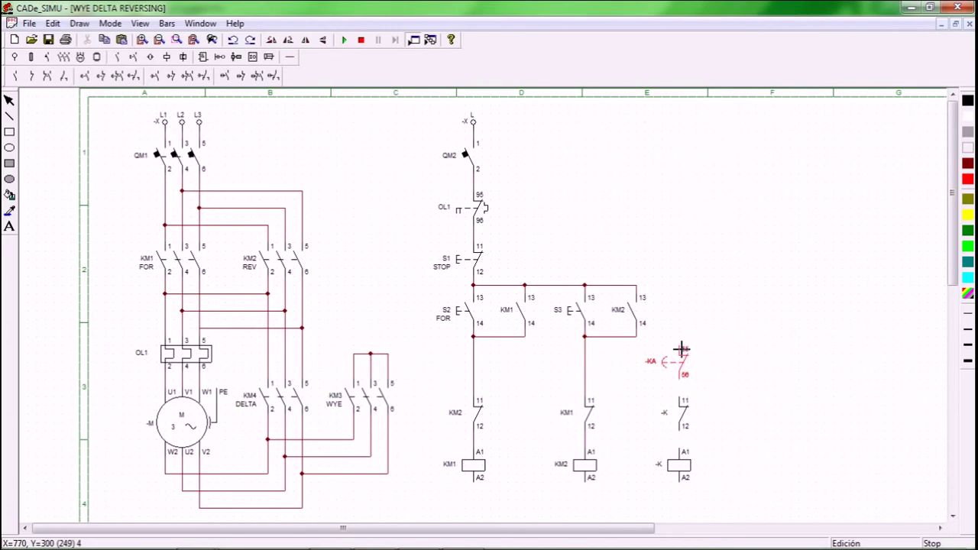
pyautogui.click(680, 349)
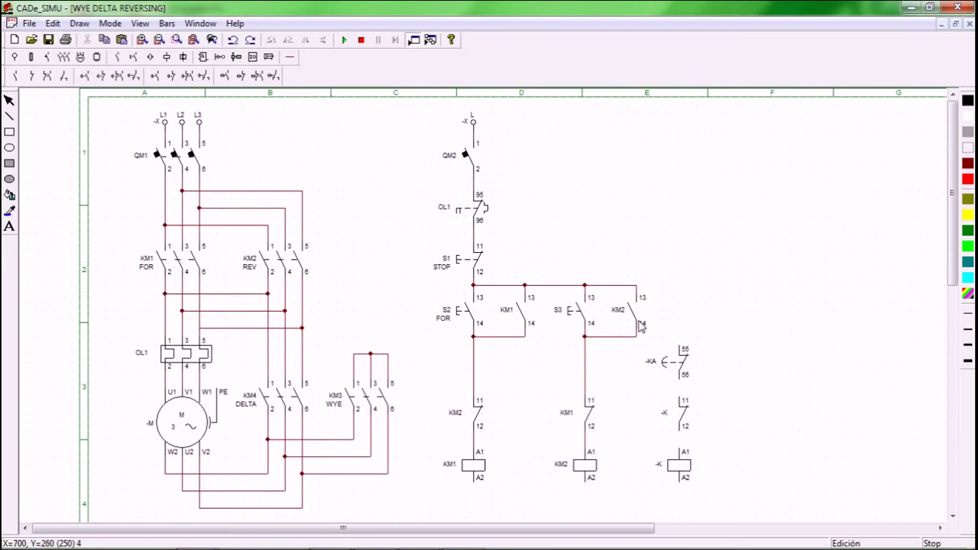
pyautogui.click(15, 76)
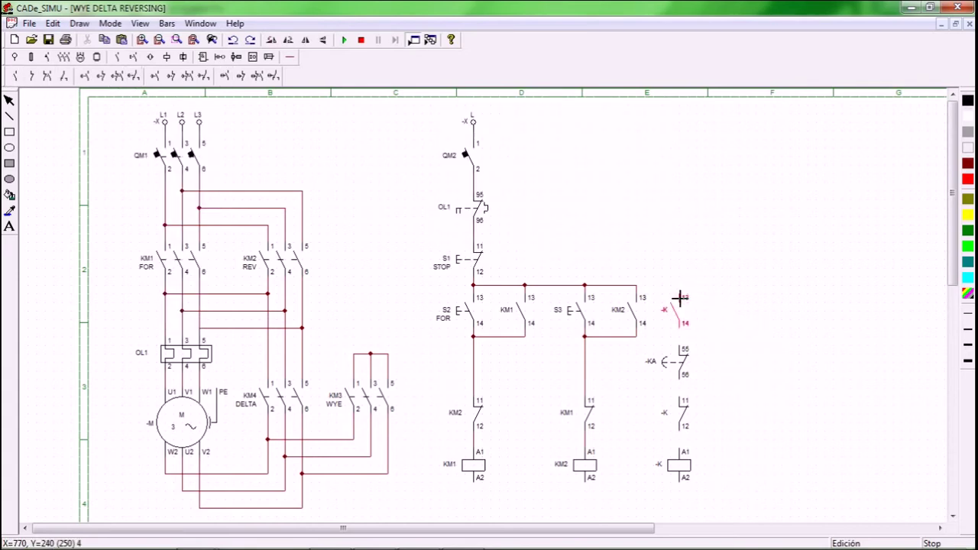
pyautogui.click(680, 298)
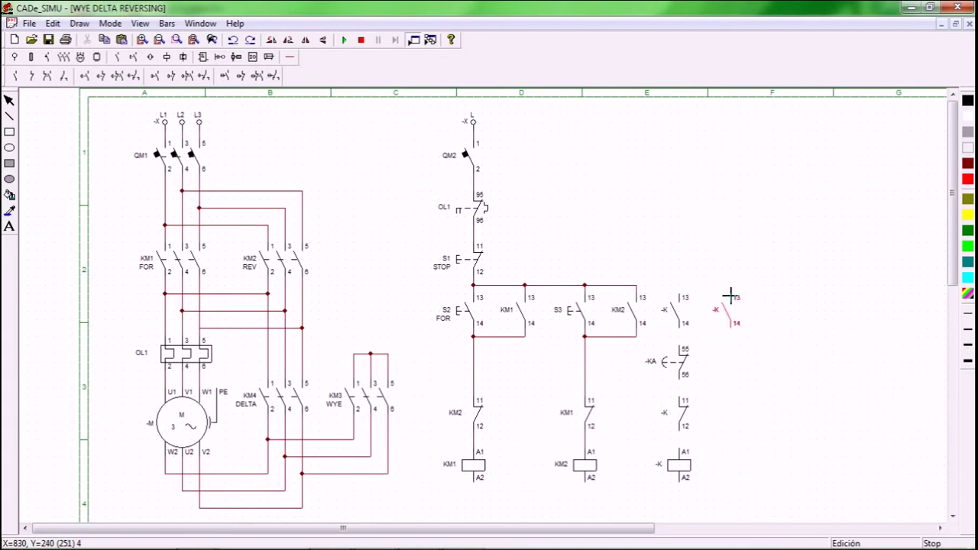
pyautogui.click(730, 296)
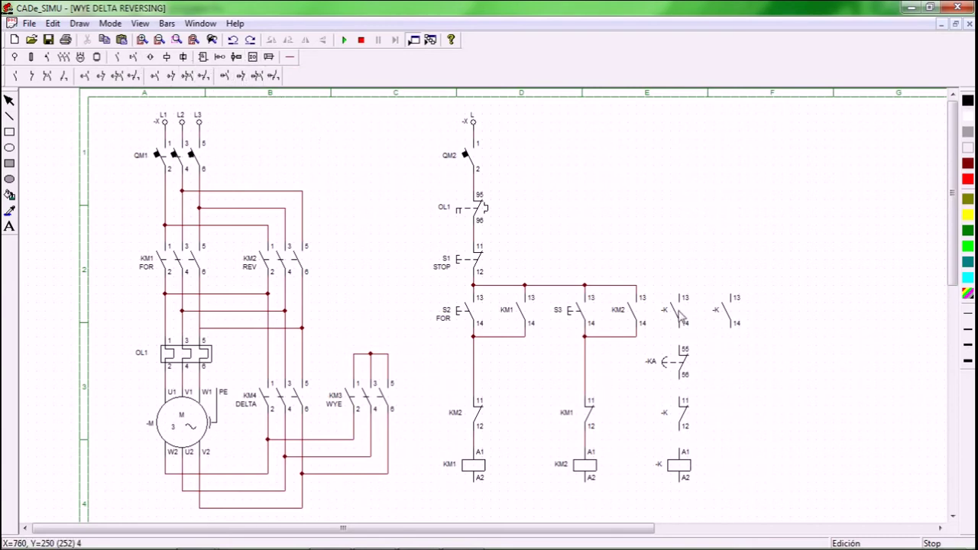
# Step: Extend the common feed line to terminal 13 of both NO contacts in the third branch
pyautogui.click(289, 57)
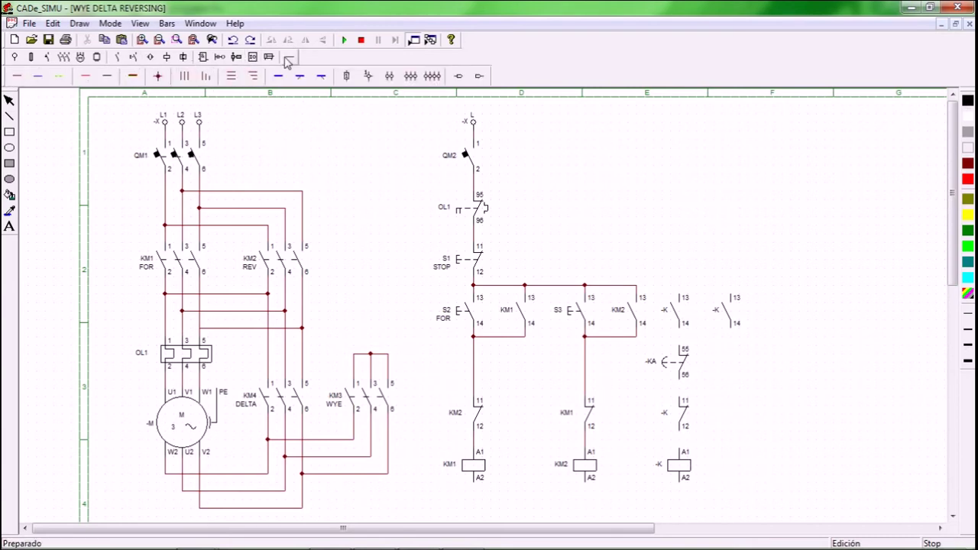
pyautogui.click(22, 77)
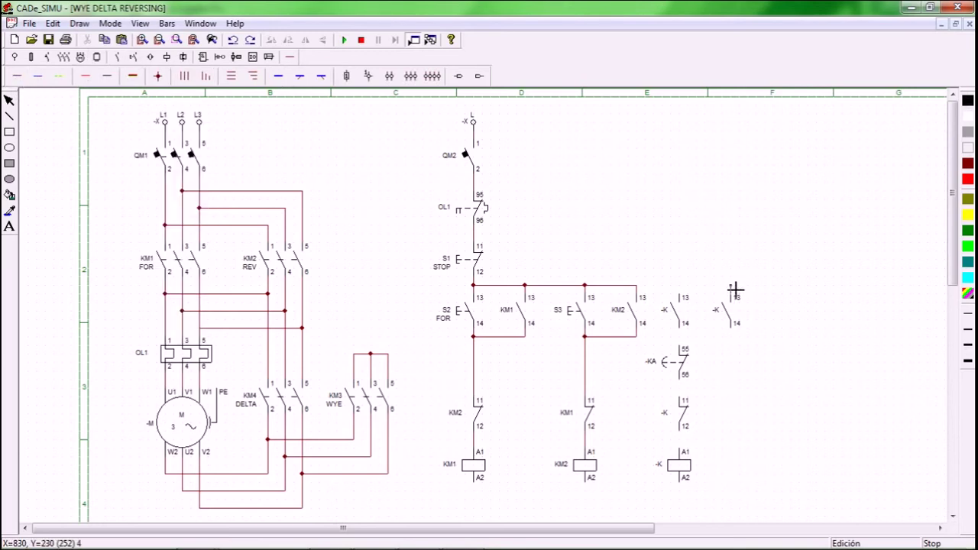
pyautogui.moveTo(732, 287); pyautogui.dragTo(679, 285)
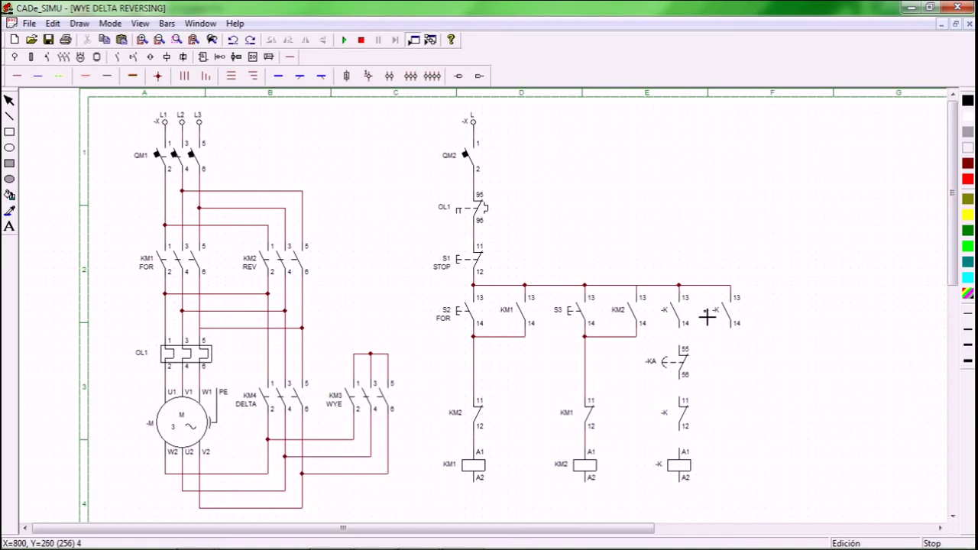
# Step: Join terminals 14 of the third branch's NO contacts and wire them down through the timed and NC contacts to the coil
pyautogui.moveTo(683, 348); pyautogui.dragTo(683, 331)
pyautogui.moveTo(731, 336); pyautogui.dragTo(681, 336)
pyautogui.moveTo(681, 376); pyautogui.dragTo(681, 399)
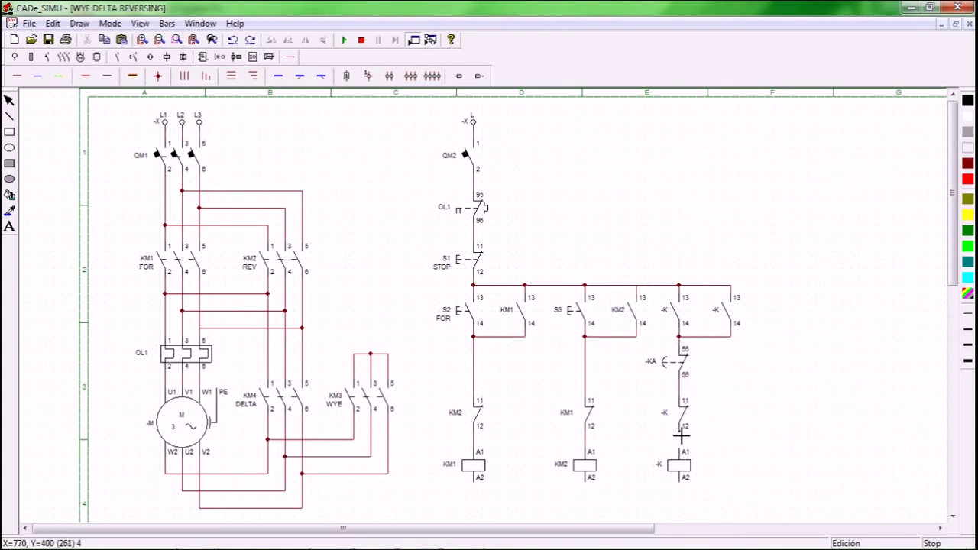
pyautogui.moveTo(681, 436); pyautogui.dragTo(685, 450)
# Step: In the third branch, rename the coil as KM3 and the NC contact above it as KM4
pyautogui.doubleClick(679, 466)
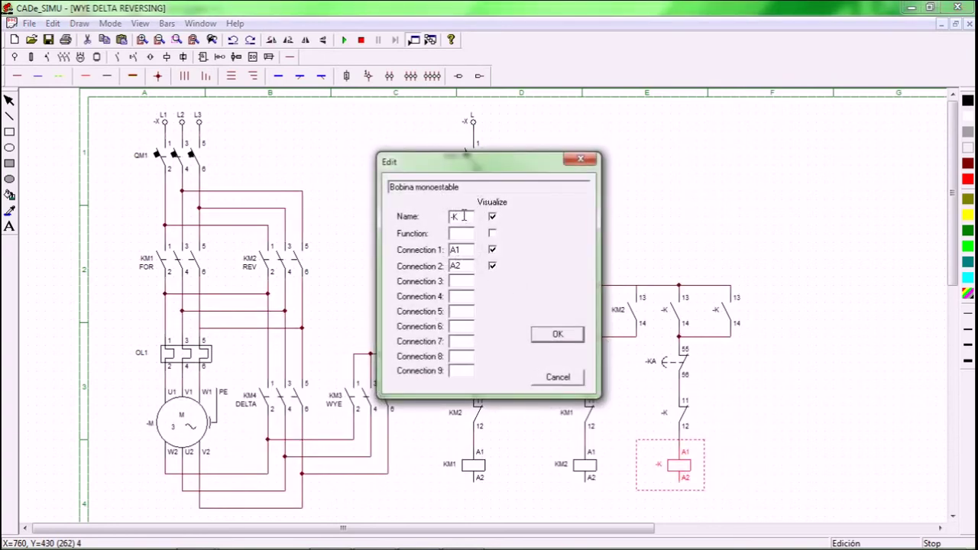
pyautogui.moveTo(464, 216); pyautogui.dragTo(413, 216)
pyautogui.write('KM3')
pyautogui.click(542, 335)
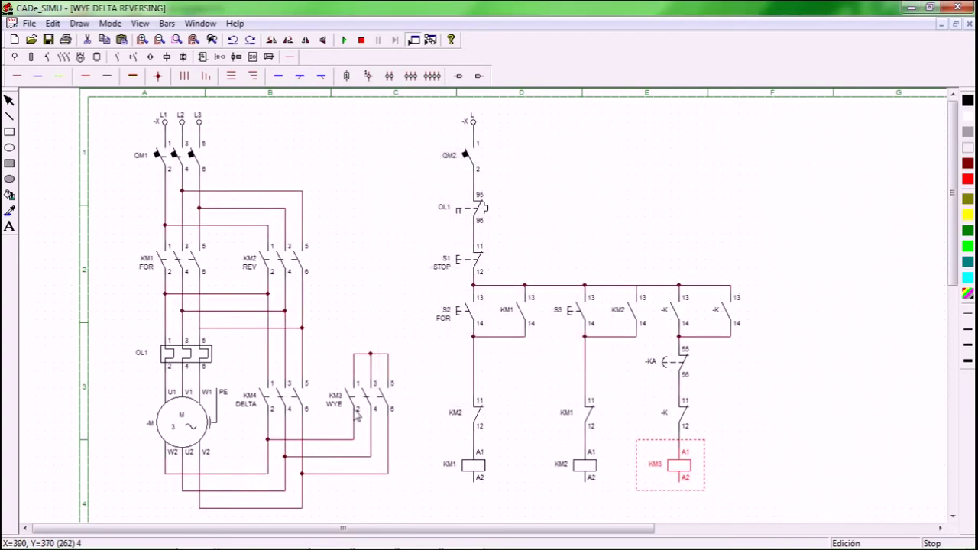
pyautogui.doubleClick(680, 415)
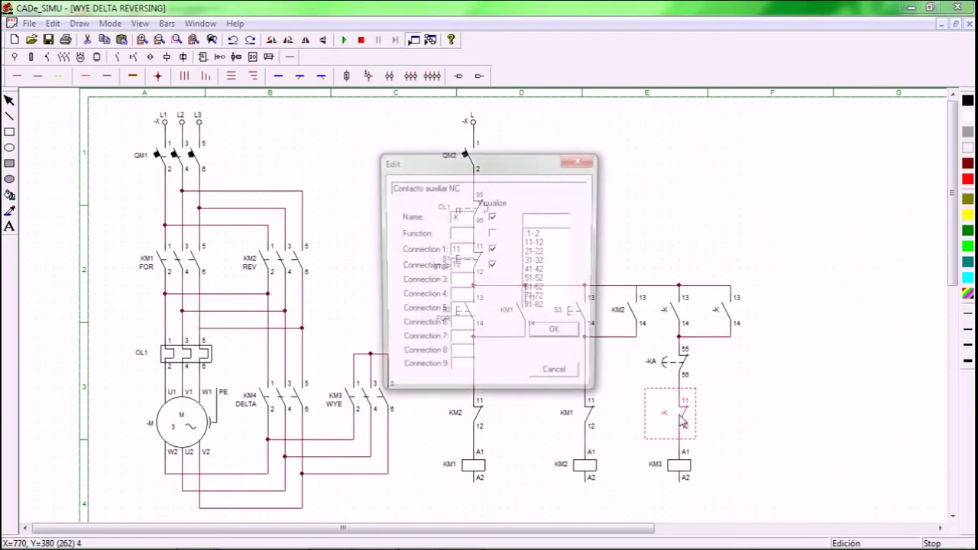
pyautogui.doubleClick(462, 217)
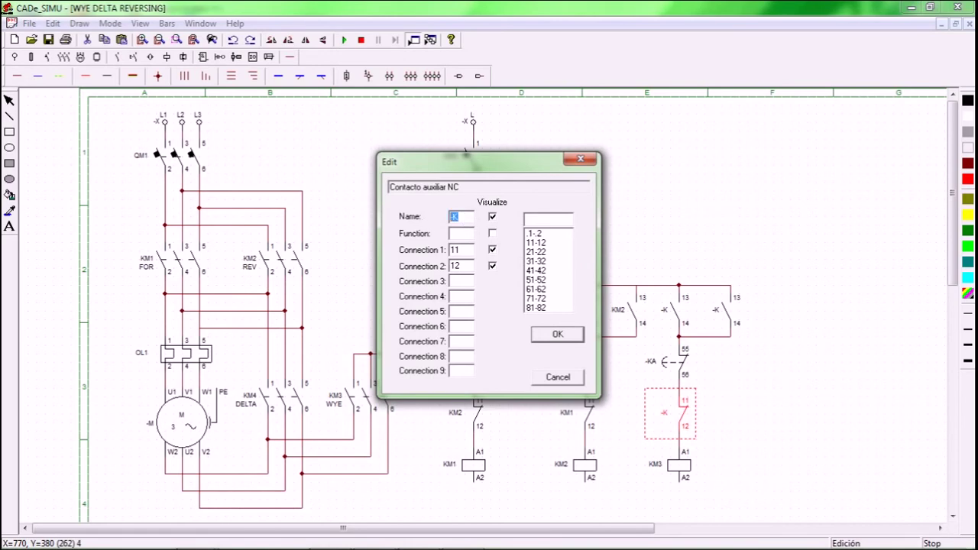
pyautogui.write('KM4')
pyautogui.click(556, 334)
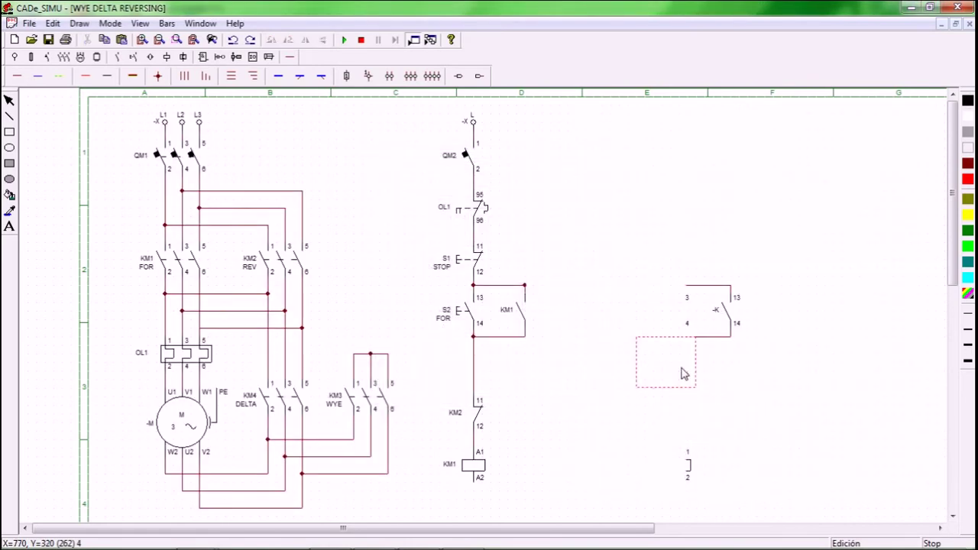
# Step: Rename the third branch's timed NC contact as KA1
pyautogui.doubleClick(684, 373)
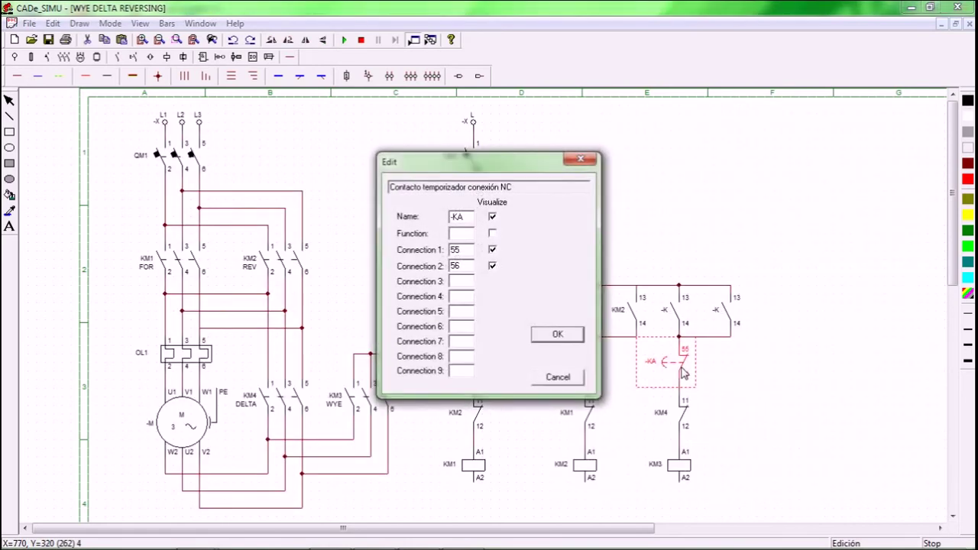
pyautogui.doubleClick(458, 216)
pyautogui.write('K')
pyautogui.click(547, 336)
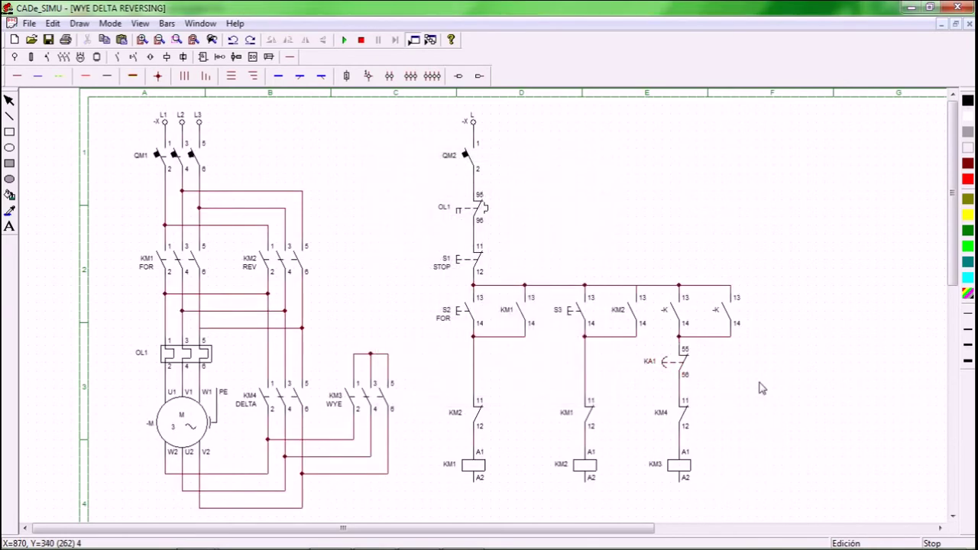
# Step: Rename the third branch's two parallel NO contacts as KM1 and KM2
pyautogui.doubleClick(686, 316)
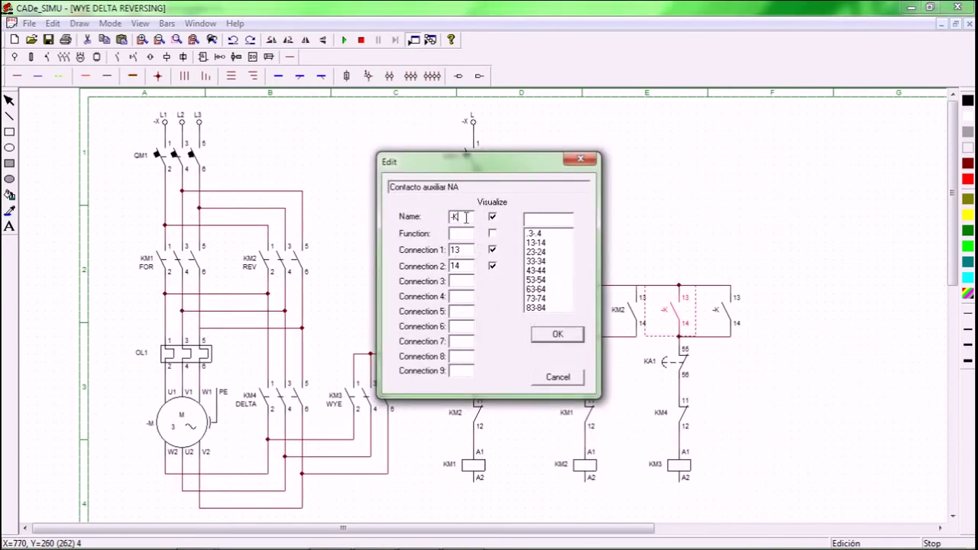
pyautogui.moveTo(465, 217); pyautogui.dragTo(437, 220)
pyautogui.click(558, 334)
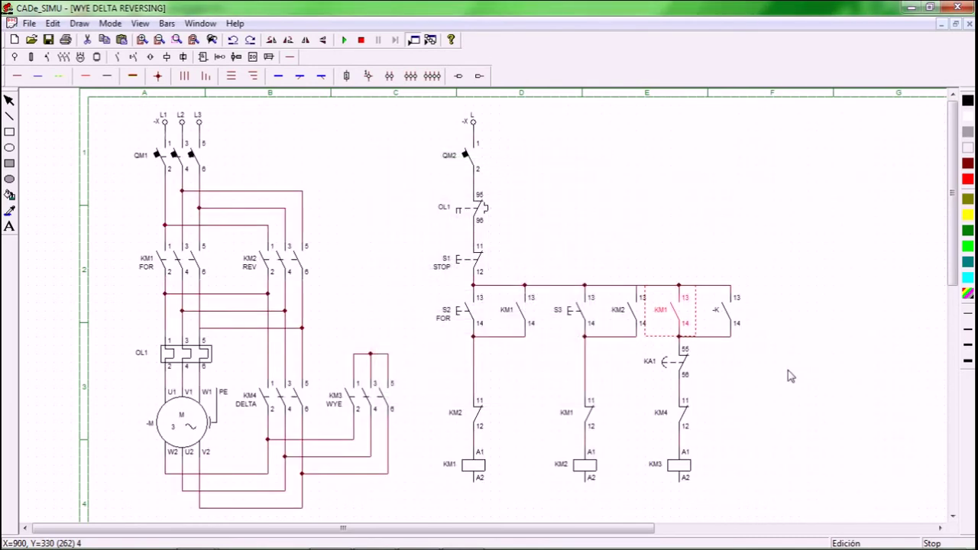
pyautogui.click(725, 315)
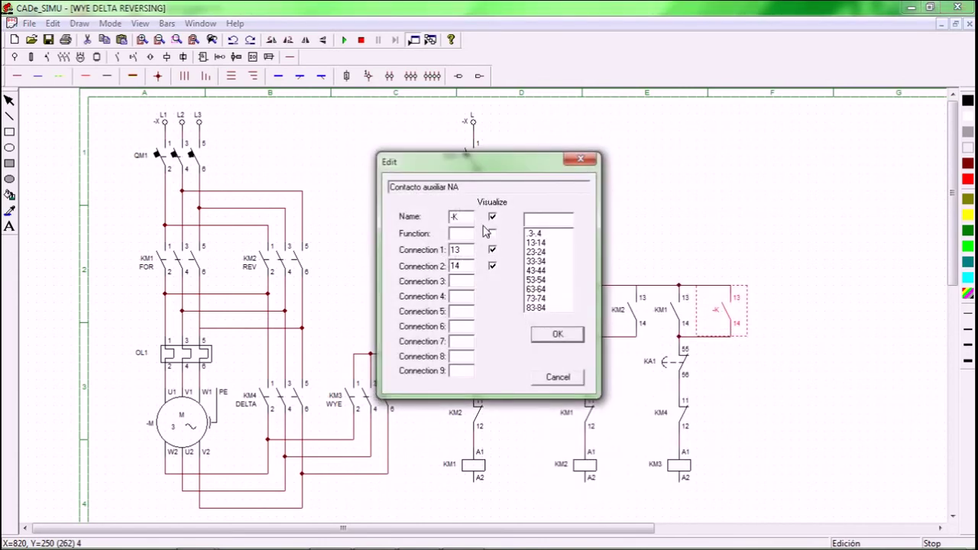
pyautogui.moveTo(468, 217); pyautogui.dragTo(453, 215)
pyautogui.click(557, 334)
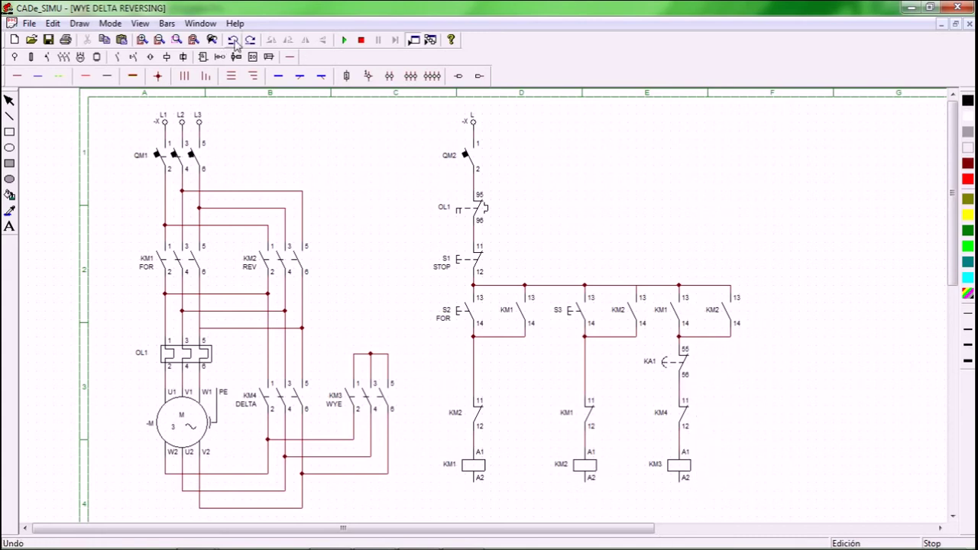
# Step: Place an on-delay timer coil beside coil KM3 and wire its A1 terminal up to terminal 14 of the KM2 NO contact, with a junction node
pyautogui.click(167, 56)
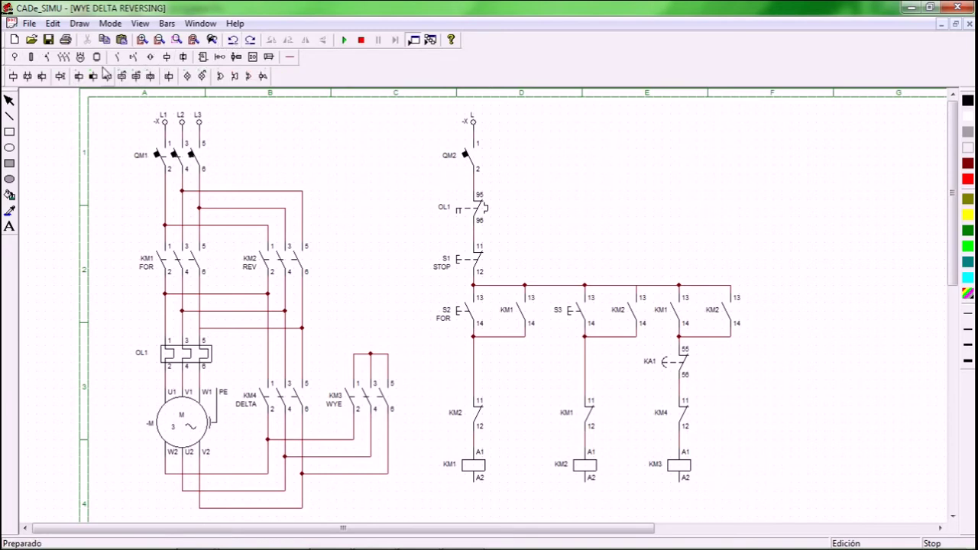
pyautogui.click(78, 76)
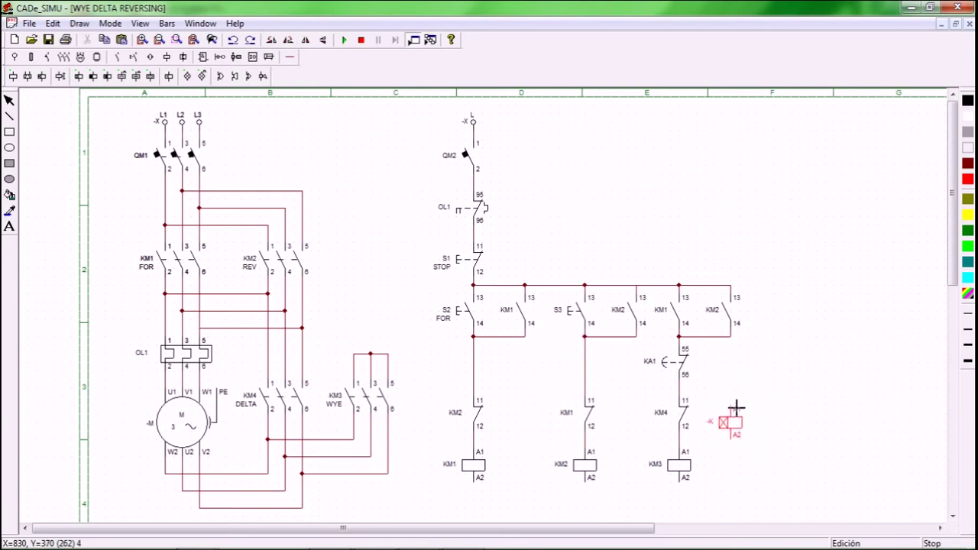
pyautogui.click(735, 450)
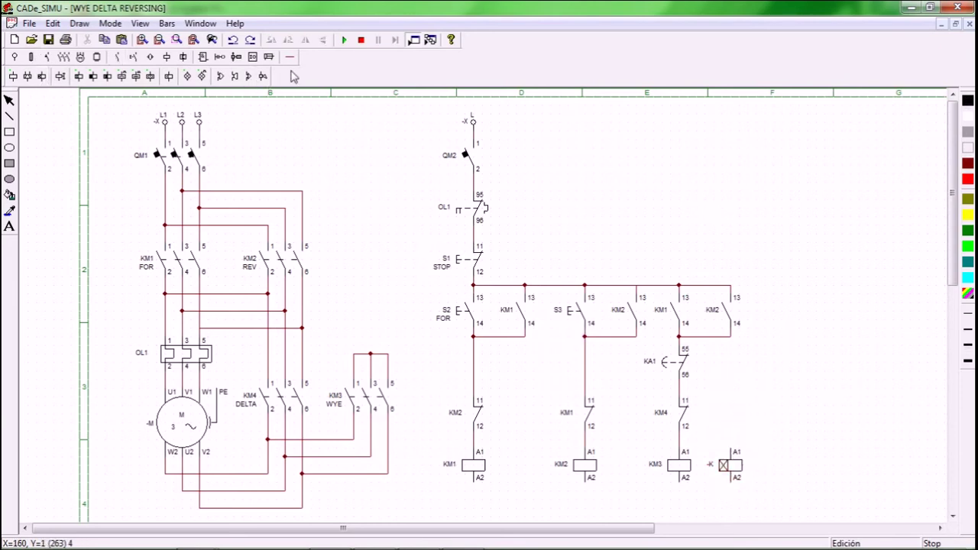
pyautogui.click(290, 56)
pyautogui.click(17, 75)
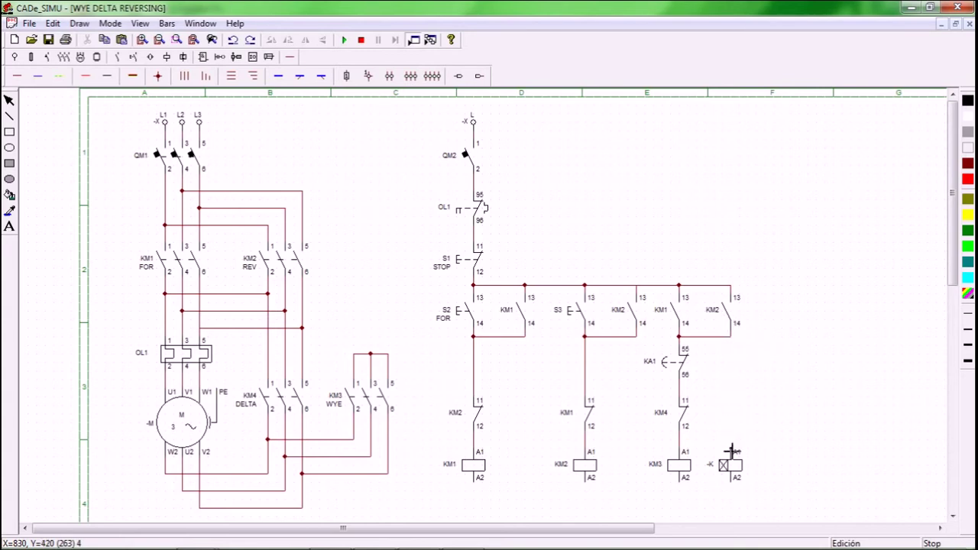
pyautogui.moveTo(732, 451); pyautogui.dragTo(731, 336)
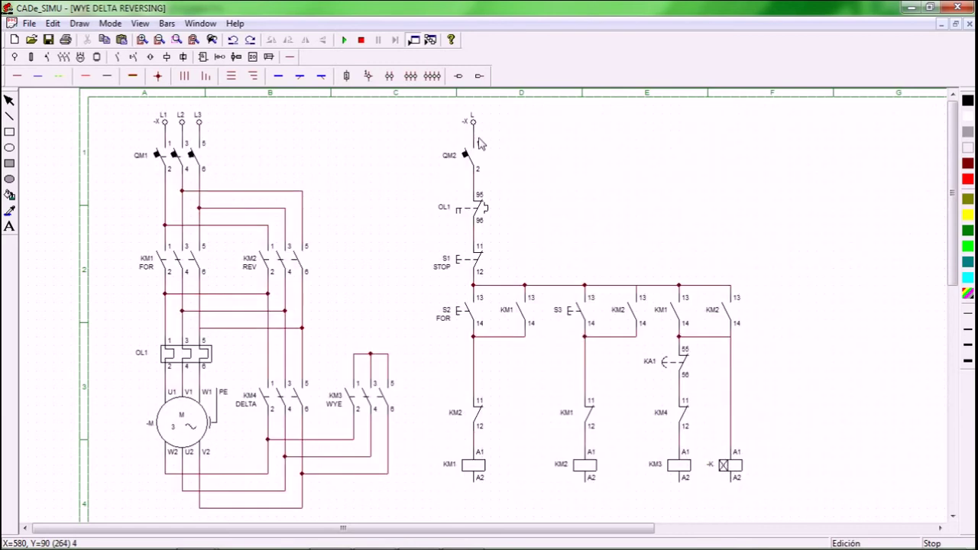
pyautogui.click(627, 309)
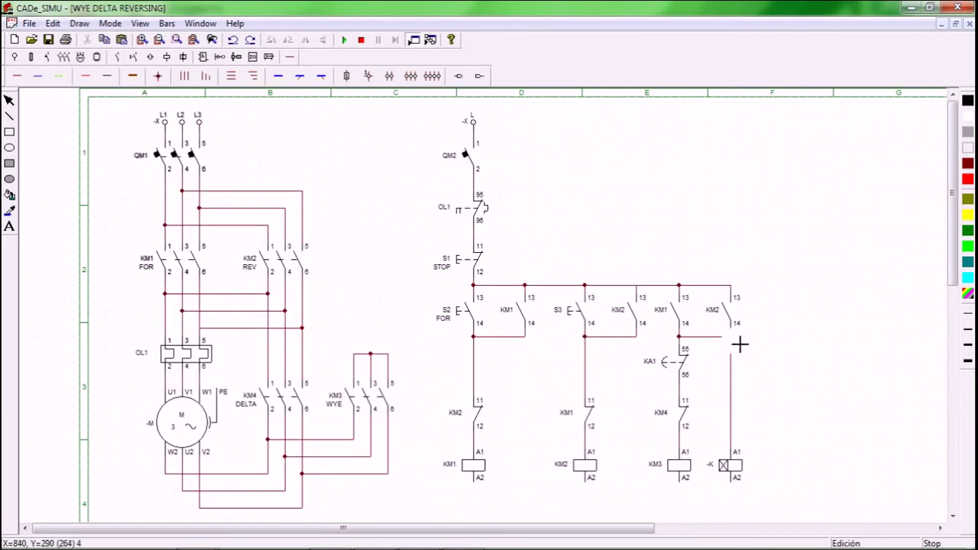
# Step: Name the timer coil KA1 and set its delay to 5 with the x 1 Sec multiplier
pyautogui.doubleClick(733, 467)
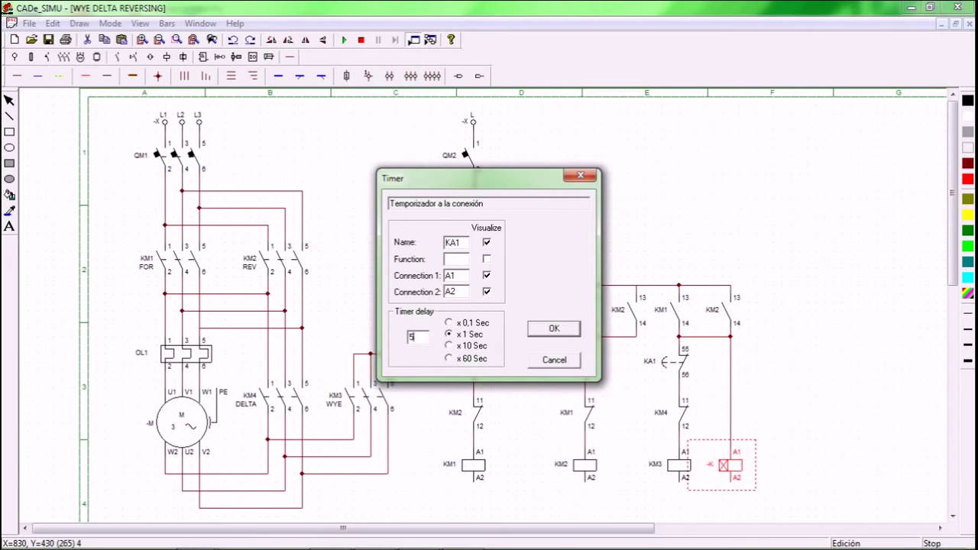
pyautogui.click(429, 329)
pyautogui.click(548, 330)
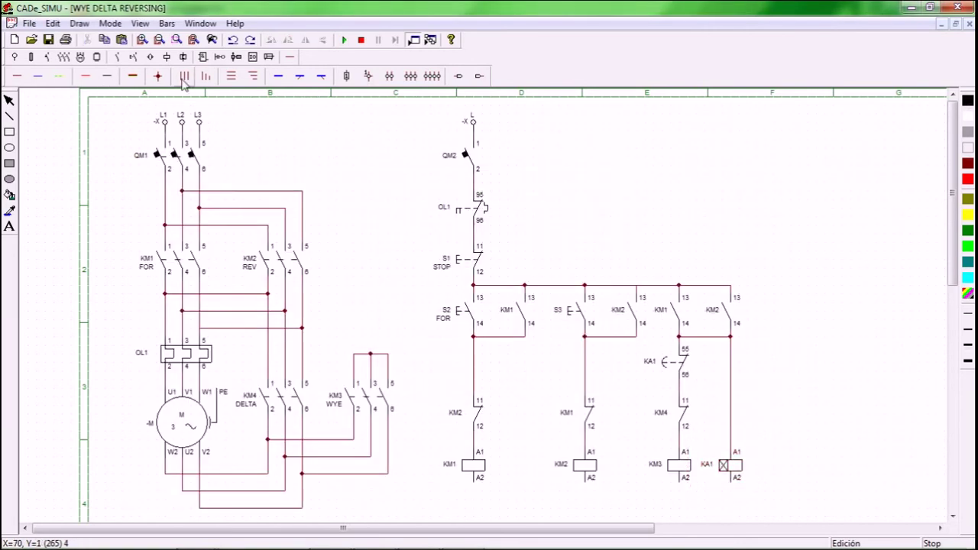
# Step: Add a junction node where terminal 13 of the second branch's KM2 NO contact meets the common supply line
pyautogui.click(159, 77)
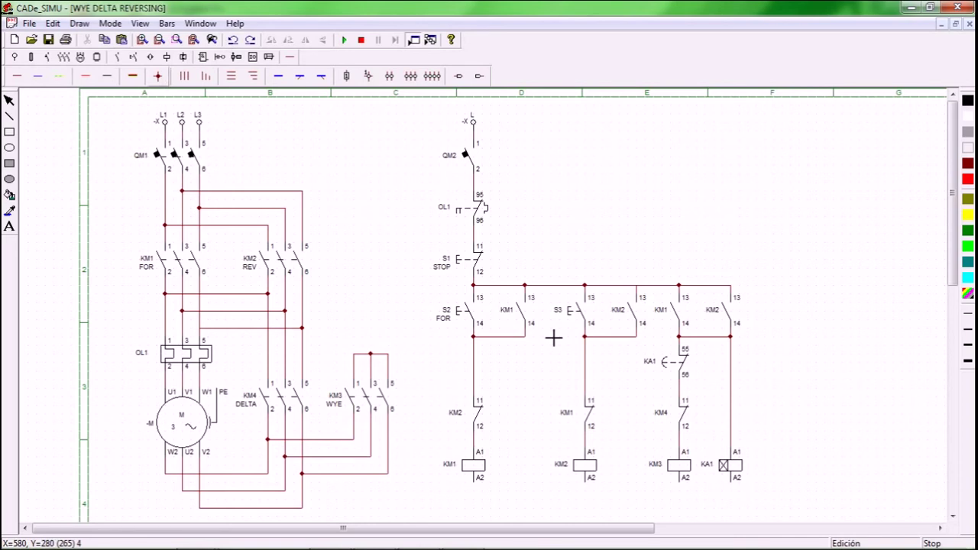
pyautogui.click(642, 290)
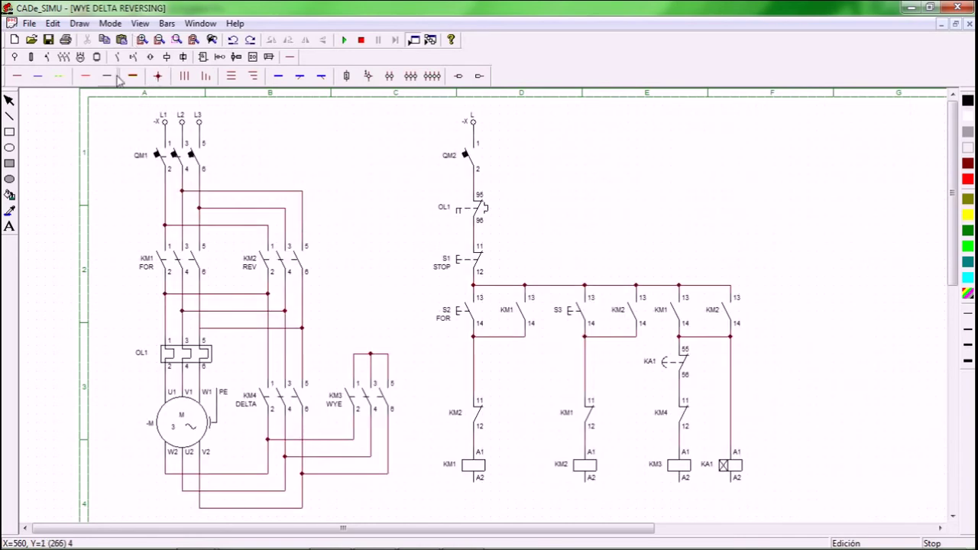
# Step: Stack a contactor coil, an auxiliary NC contact and an on-delay timed NO contact as a new branch beside timer coil KA1
pyautogui.click(168, 59)
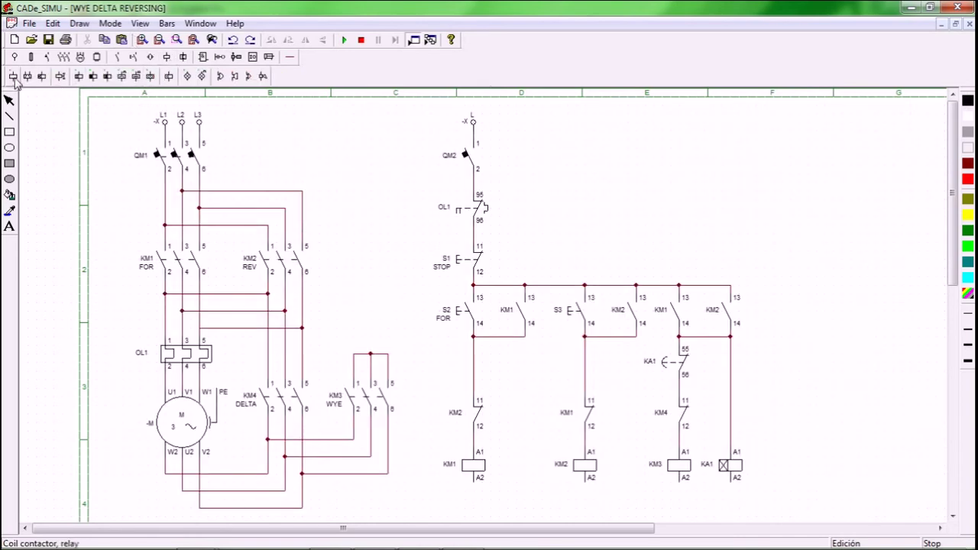
pyautogui.click(41, 76)
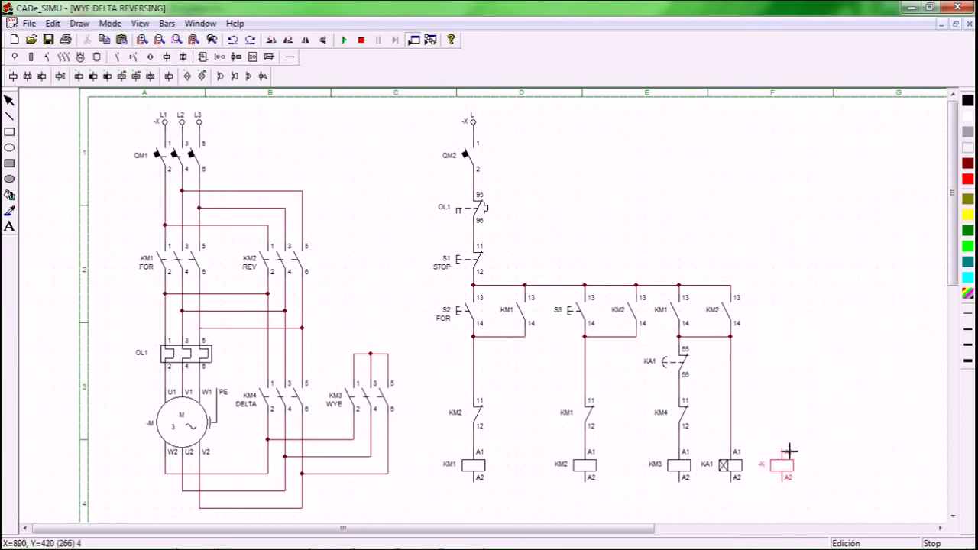
pyautogui.click(789, 452)
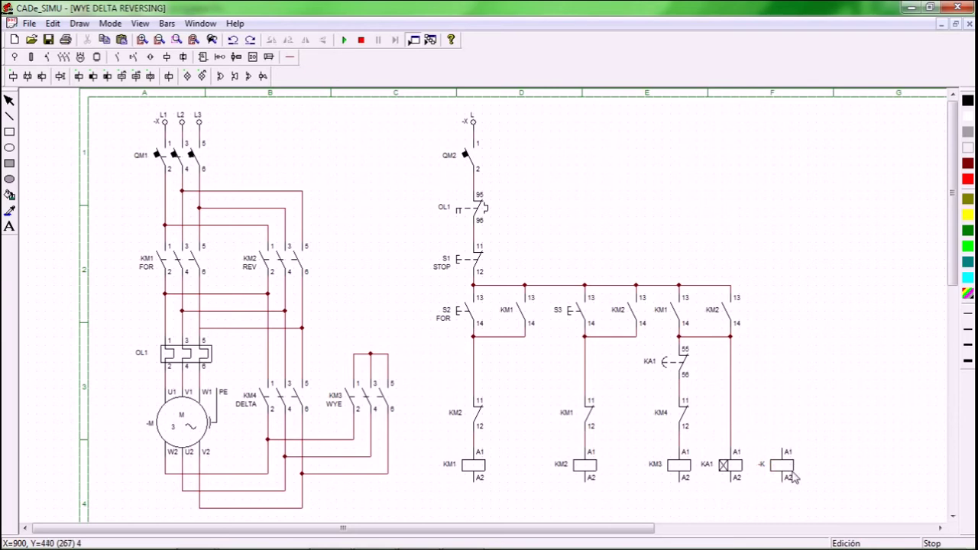
pyautogui.click(117, 57)
pyautogui.click(31, 77)
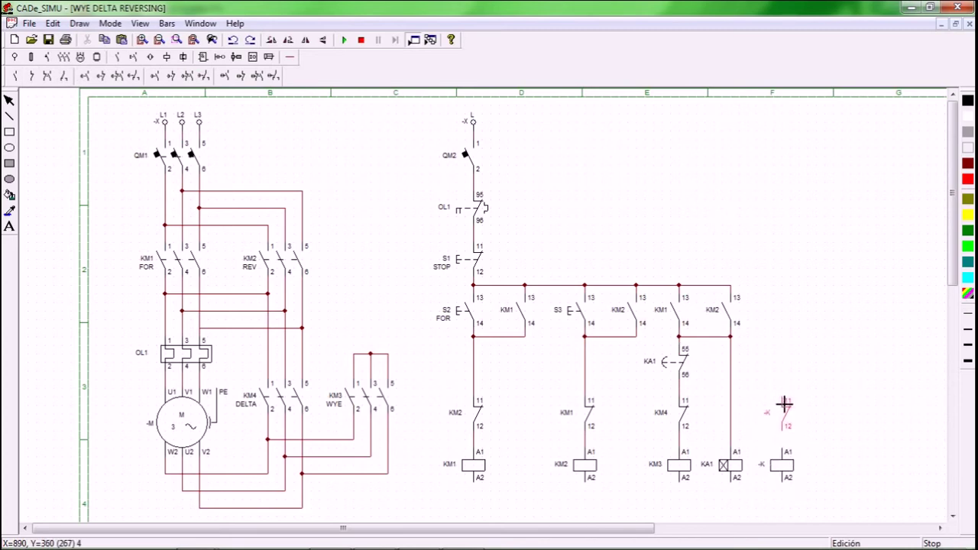
pyautogui.click(784, 403)
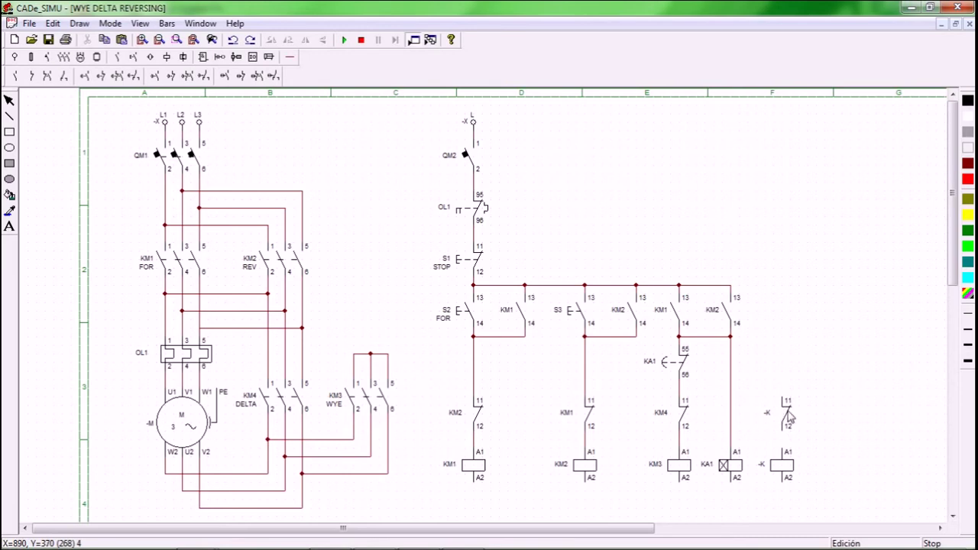
pyautogui.click(97, 77)
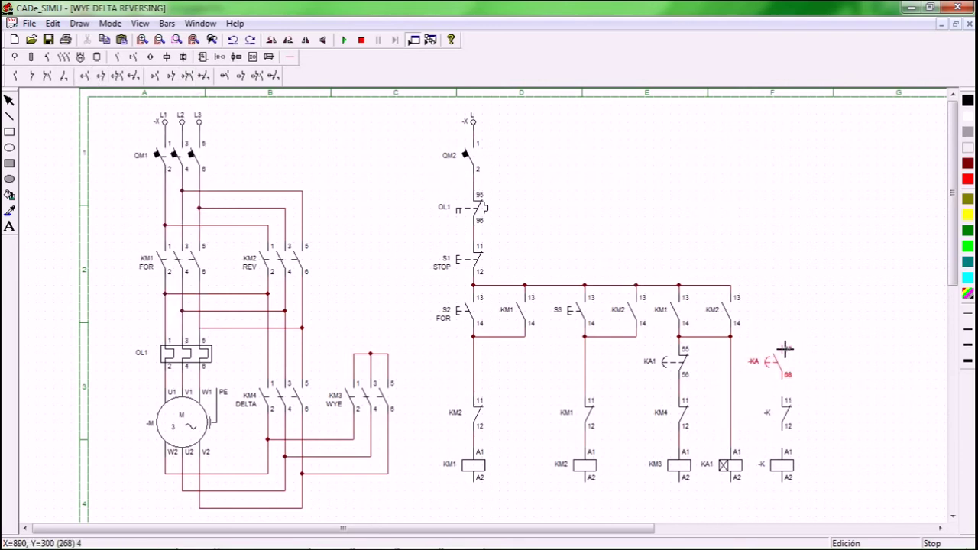
pyautogui.click(786, 349)
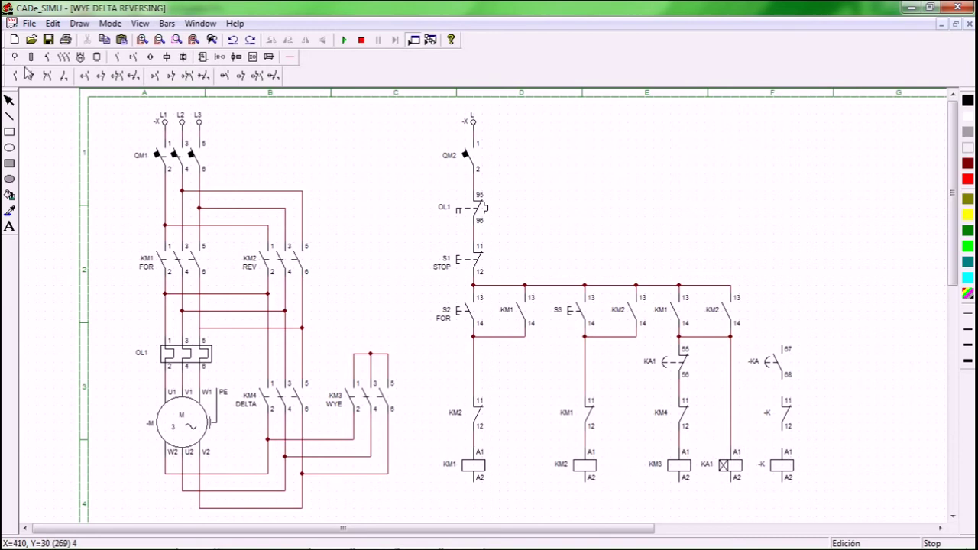
# Step: Wire the new branch's timed NO contact to the KM2 contact's output node and down through the NC contact to the coil
pyautogui.moveTo(289, 57)
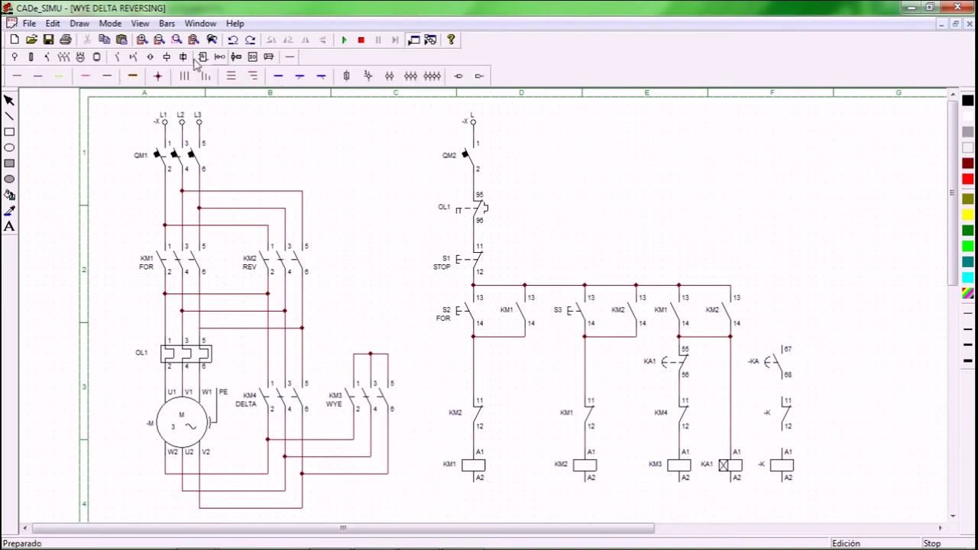
pyautogui.click(18, 76)
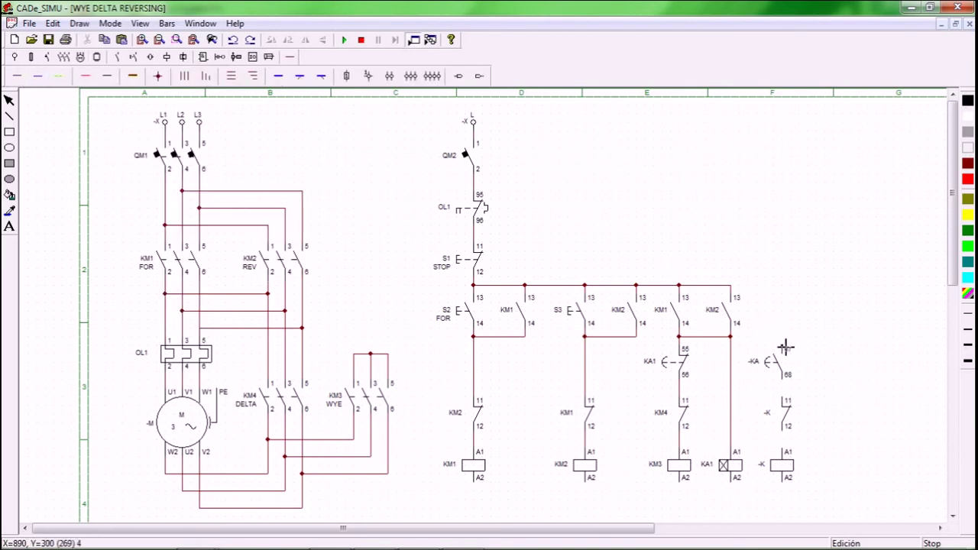
pyautogui.moveTo(782, 344); pyautogui.dragTo(729, 341)
pyautogui.moveTo(784, 371); pyautogui.dragTo(787, 398)
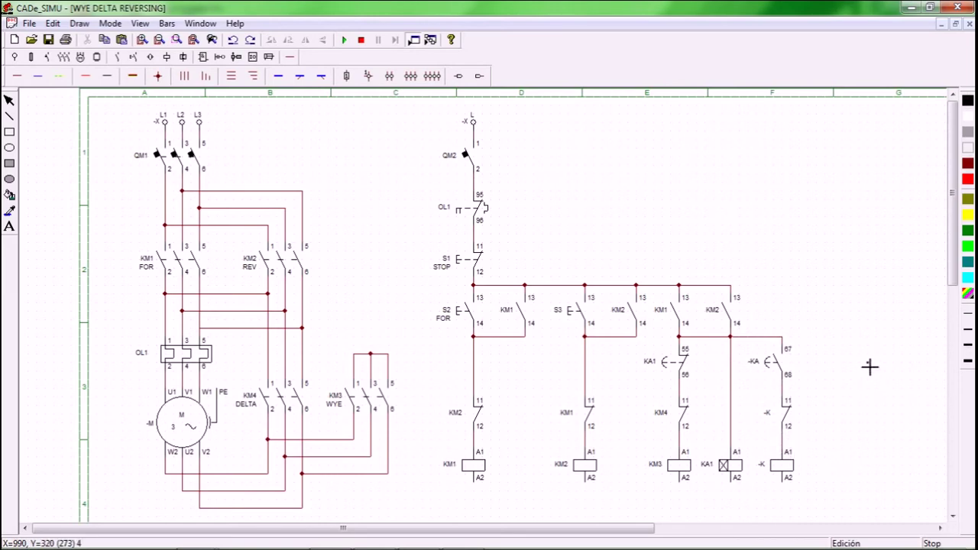
# Step: In the last branch, rename the coil as KM4 and the NC contact above it as KM2
pyautogui.doubleClick(787, 471)
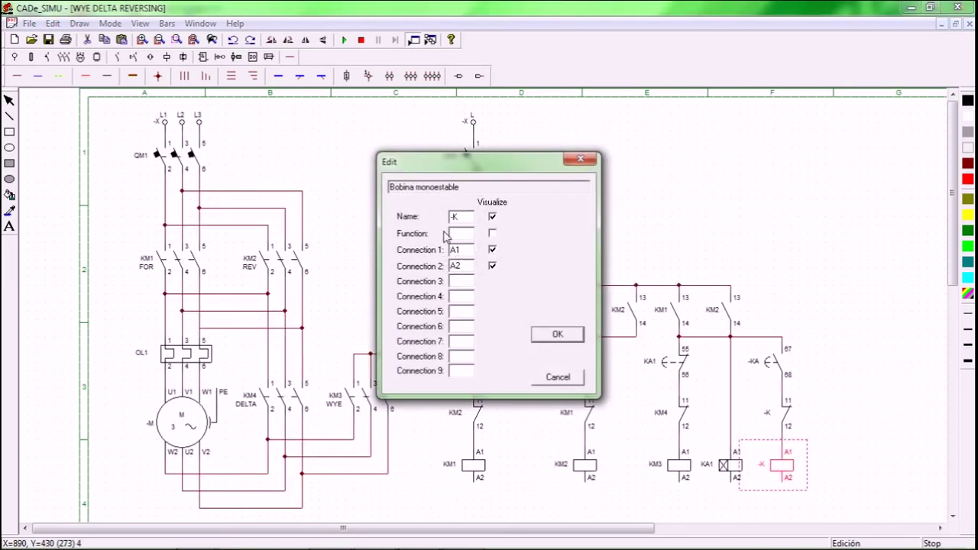
pyautogui.moveTo(452, 216); pyautogui.dragTo(422, 219)
pyautogui.click(557, 334)
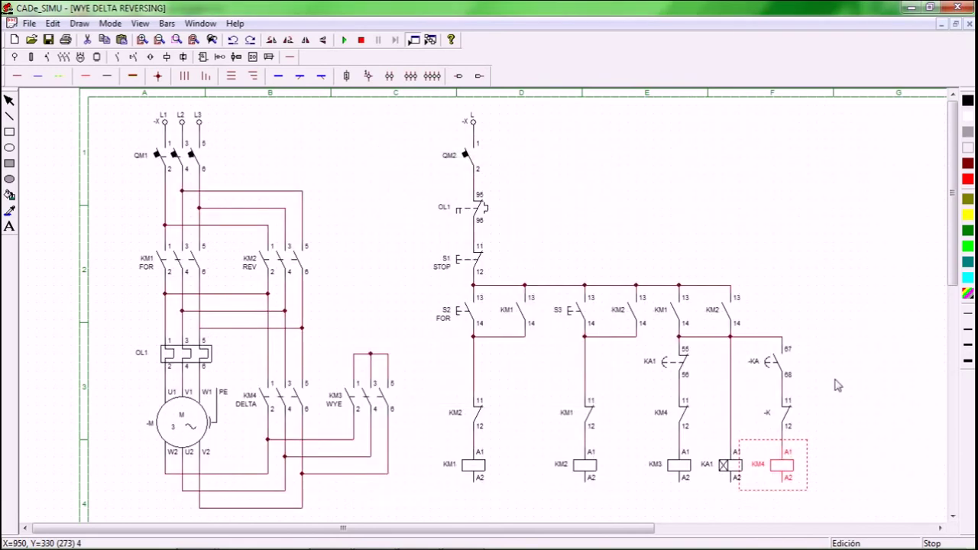
pyautogui.doubleClick(774, 405)
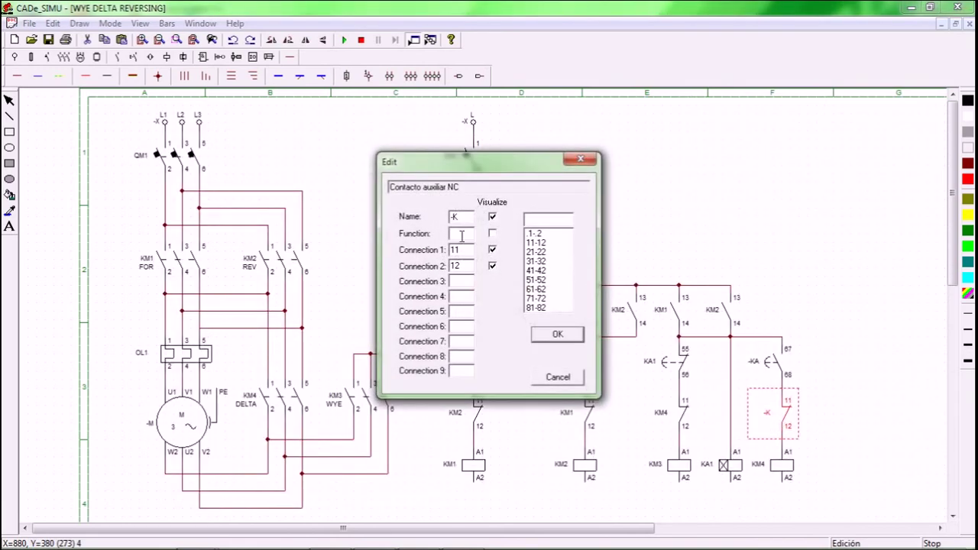
pyautogui.moveTo(462, 215); pyautogui.dragTo(441, 216)
pyautogui.click(558, 334)
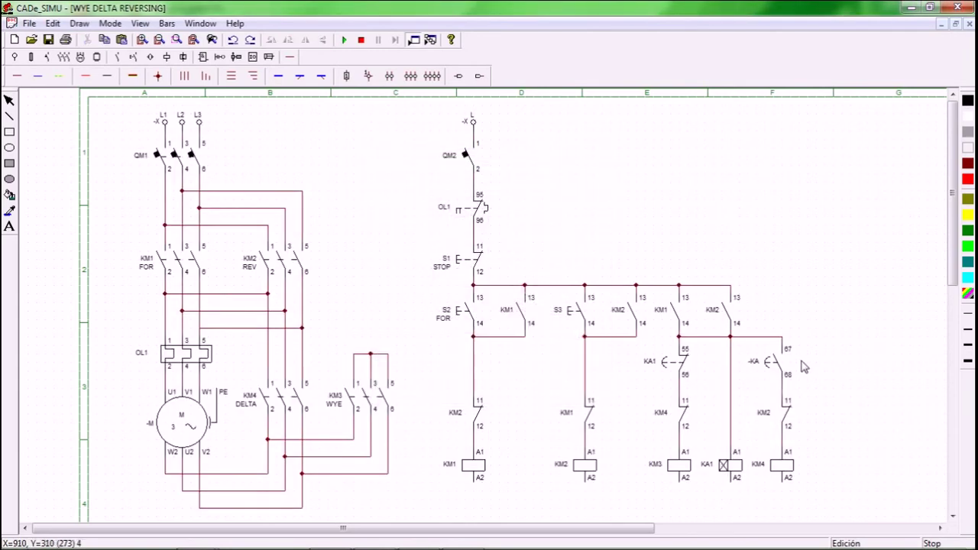
# Step: Rename the last branch's timed NO contact as KA1
pyautogui.doubleClick(780, 365)
pyautogui.moveTo(468, 217); pyautogui.dragTo(446, 205)
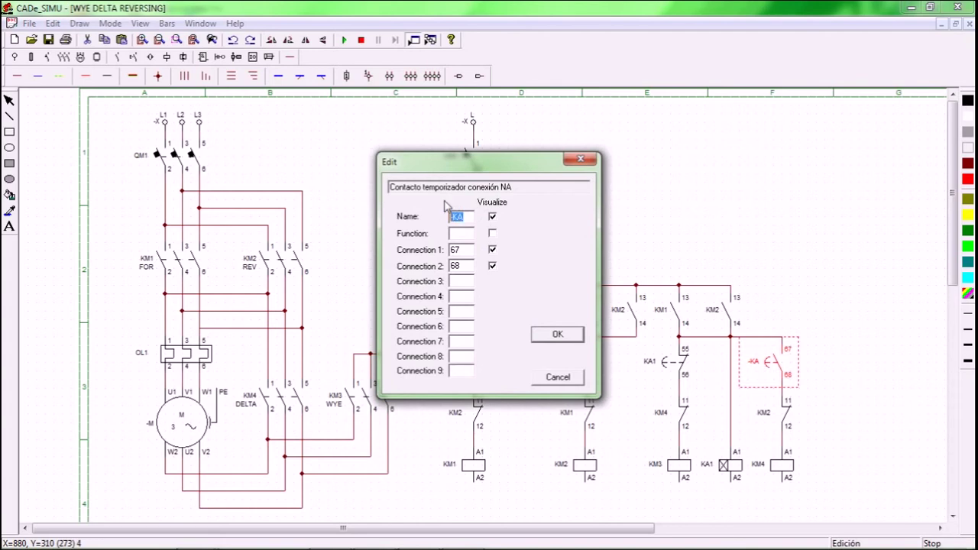
pyautogui.write('KA')
pyautogui.click(556, 334)
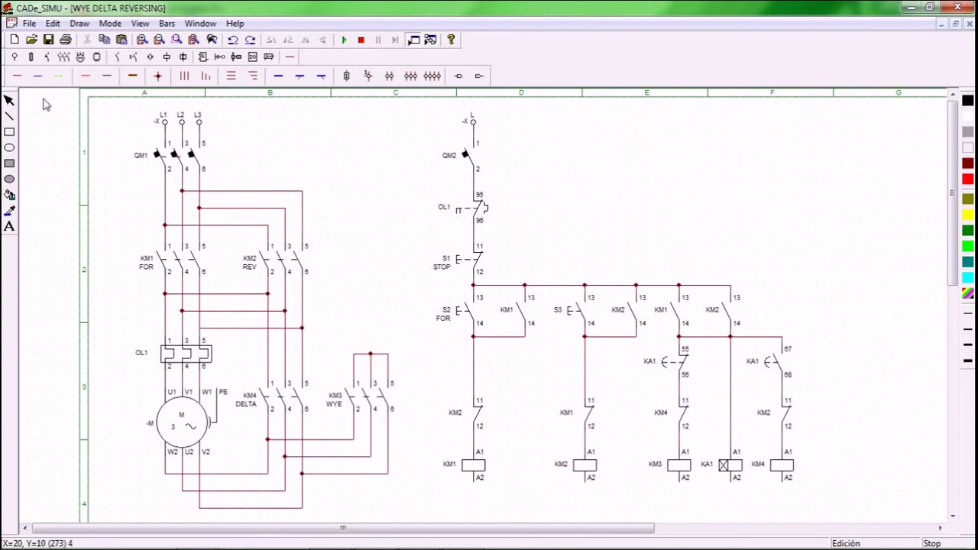
# Step: Place a neutral terminal N beyond the last branch and wire it with neutral conductor to the A2 terminals of all five coils
pyautogui.click(30, 58)
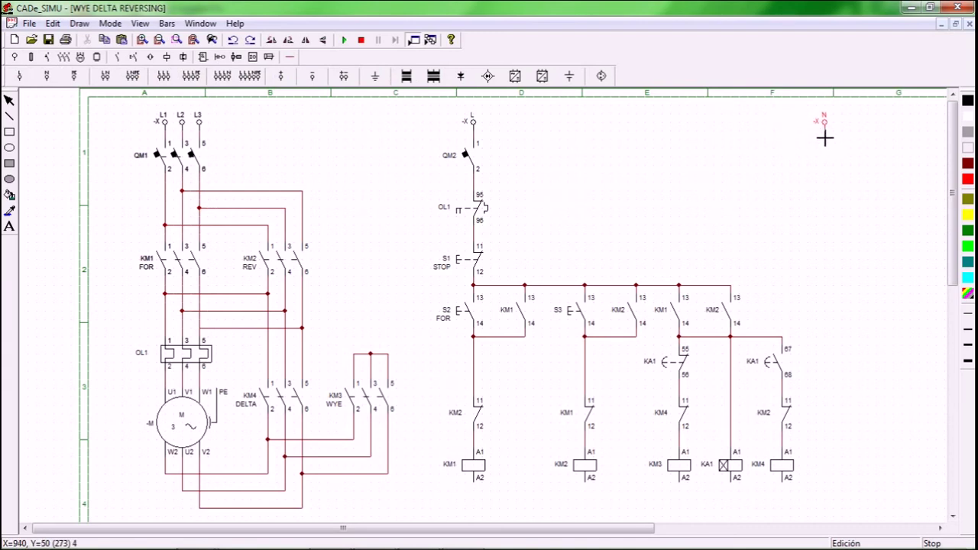
pyautogui.click(823, 138)
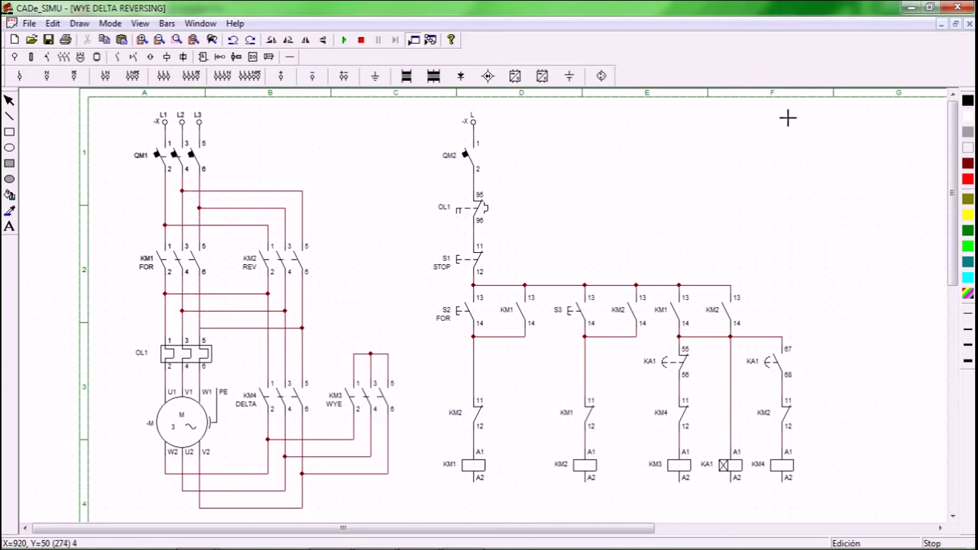
pyautogui.click(291, 57)
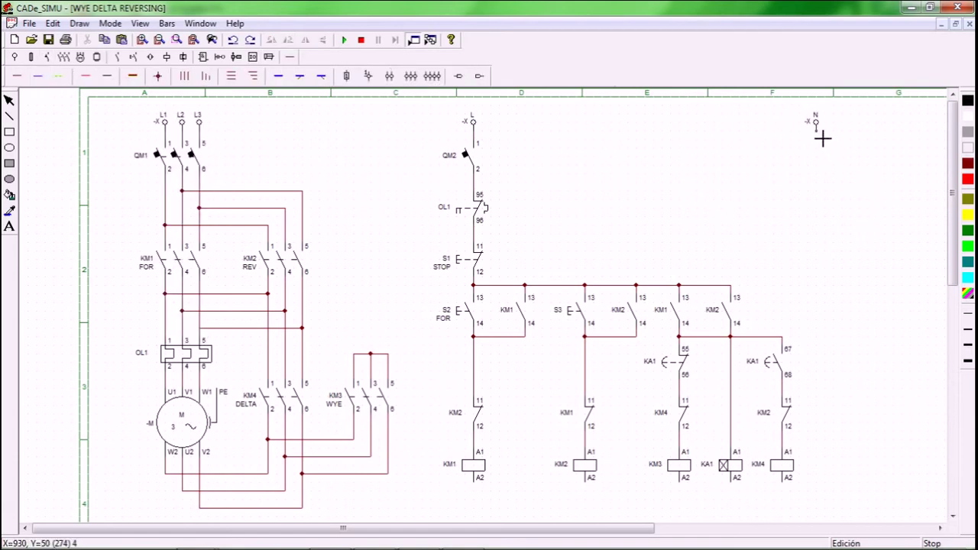
pyautogui.moveTo(823, 140)
pyautogui.mouseDown()
pyautogui.moveTo(827, 504)
pyautogui.moveTo(479, 500)
pyautogui.mouseUp()
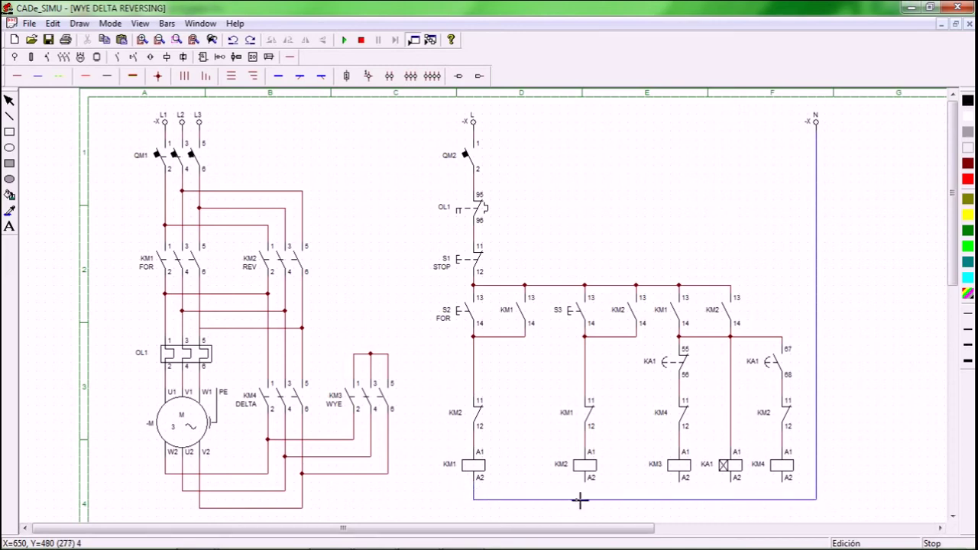
pyautogui.moveTo(590, 500); pyautogui.dragTo(592, 486)
pyautogui.moveTo(683, 484); pyautogui.dragTo(787, 501)
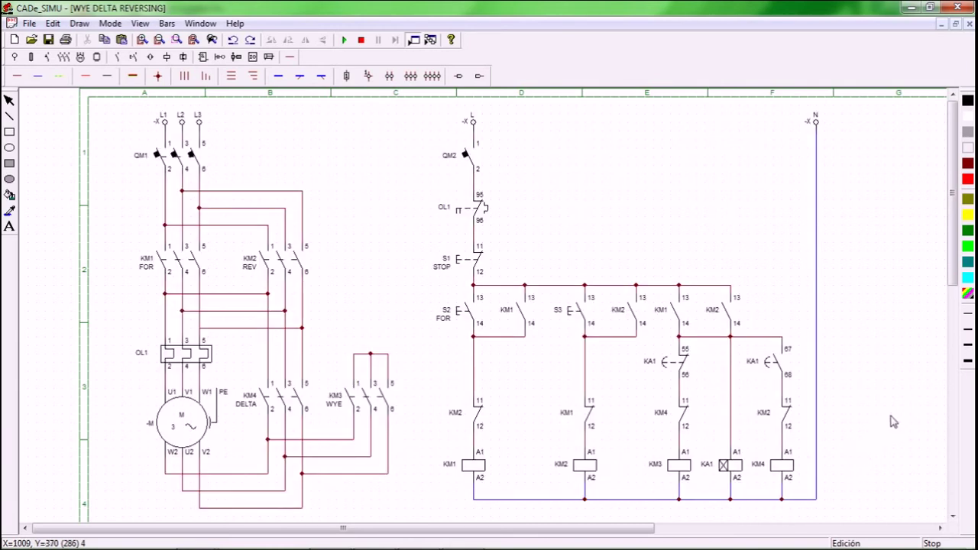
pyautogui.click(134, 23)
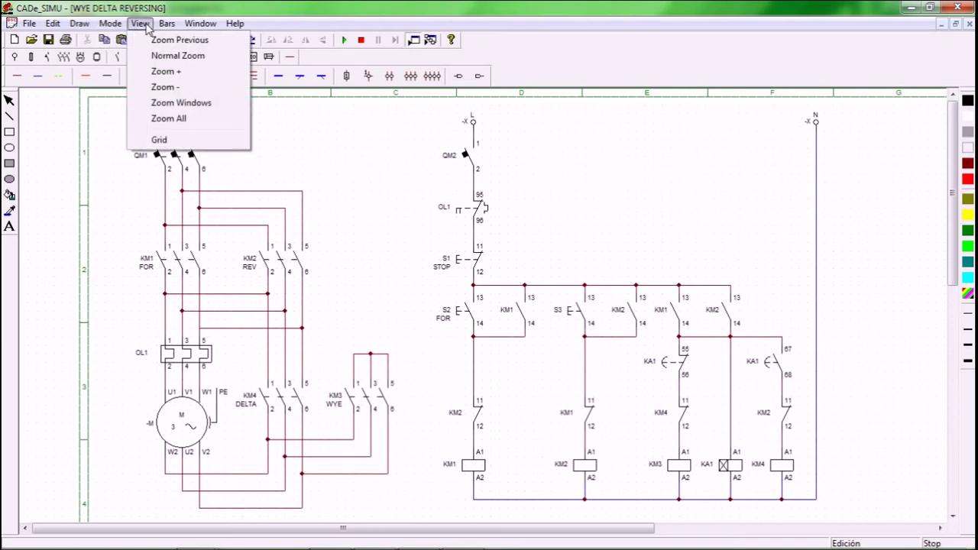
pyautogui.click(170, 125)
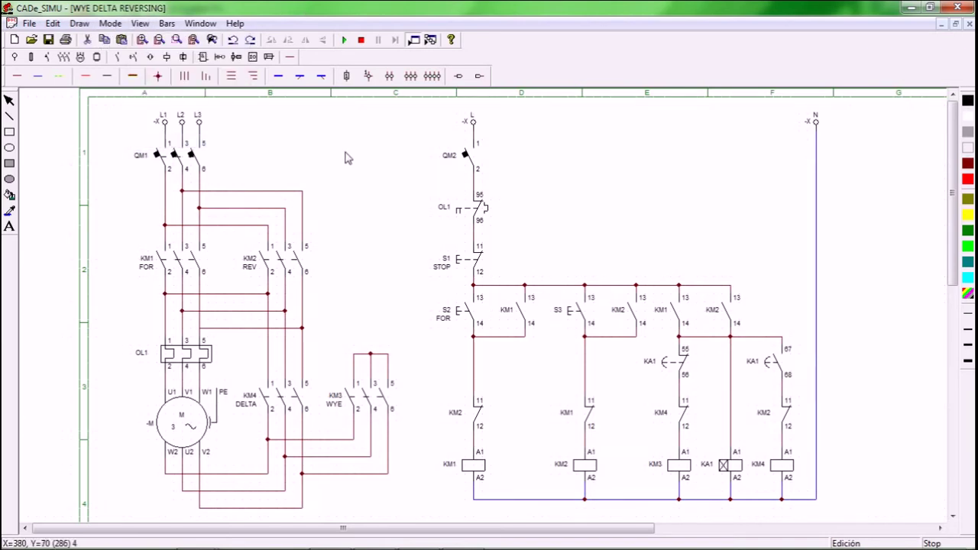
# Step: Start the simulation, close breakers QM1 and QM2, and start the motor forward with pushbutton S2
pyautogui.click(346, 40)
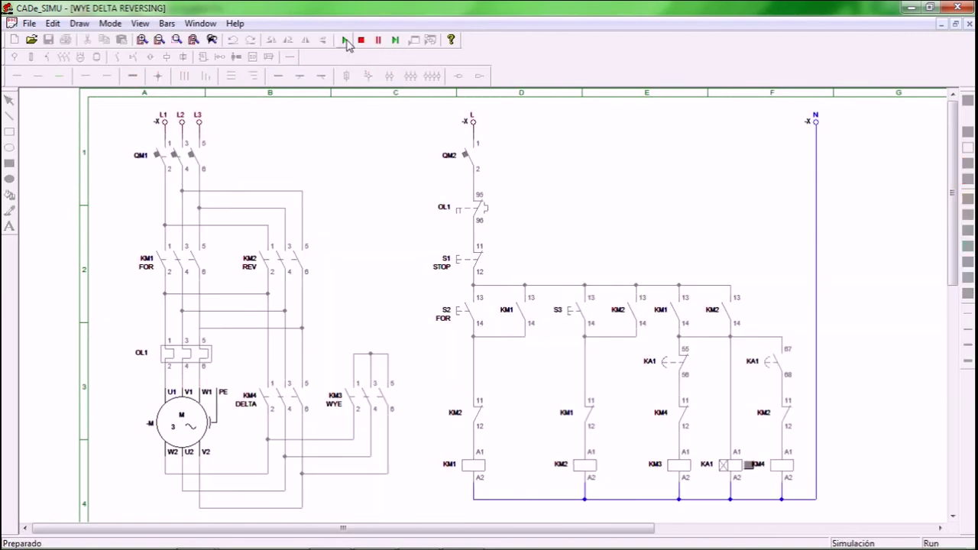
pyautogui.click(164, 157)
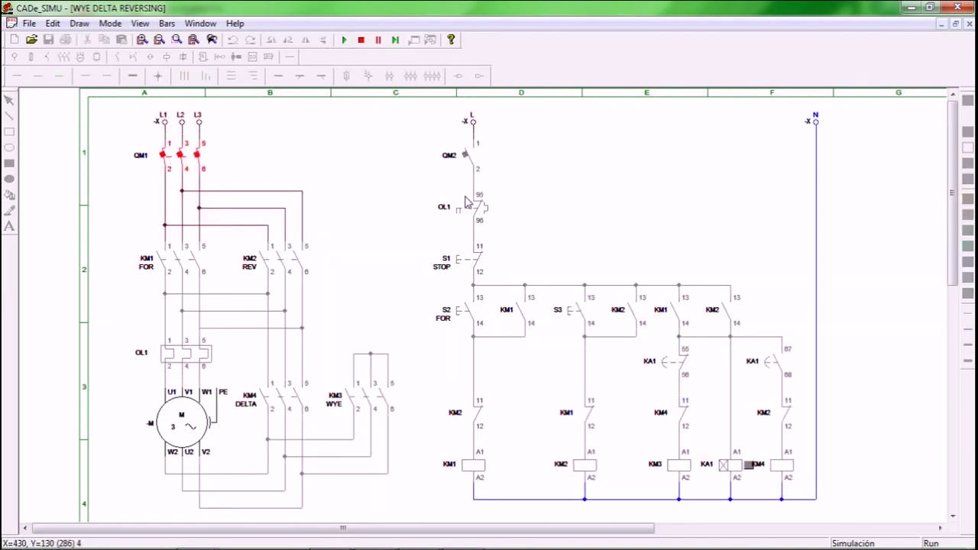
pyautogui.click(466, 162)
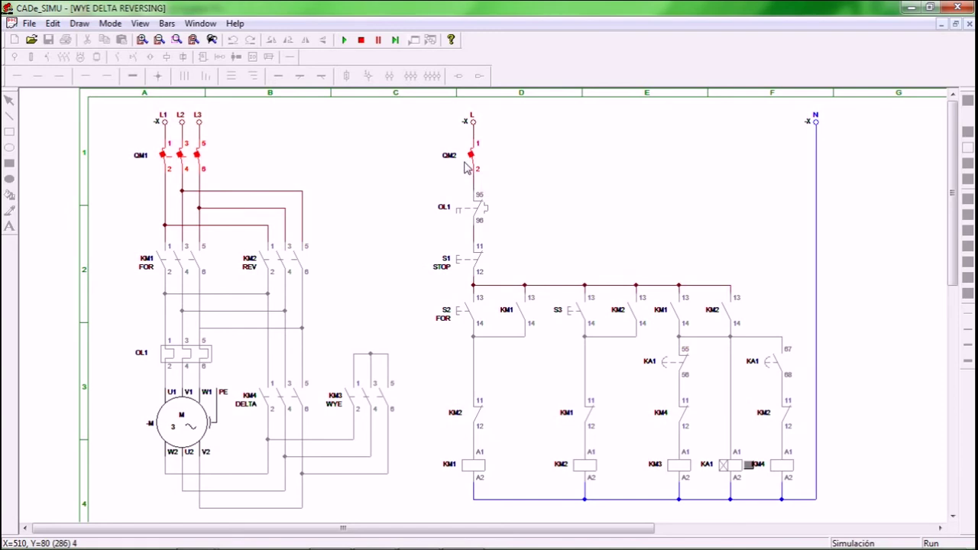
pyautogui.click(463, 320)
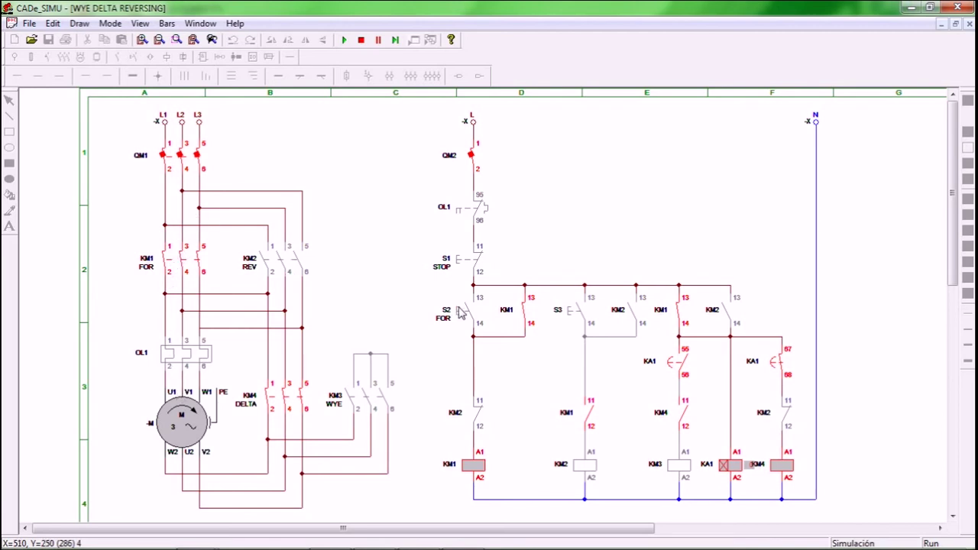
# Step: Try to reverse the running motor with pushbutton S3, and stop it with S1
pyautogui.click(577, 319)
pyautogui.click(576, 319)
pyautogui.click(577, 319)
pyautogui.click(577, 319)
pyautogui.click(577, 319)
pyautogui.click(481, 271)
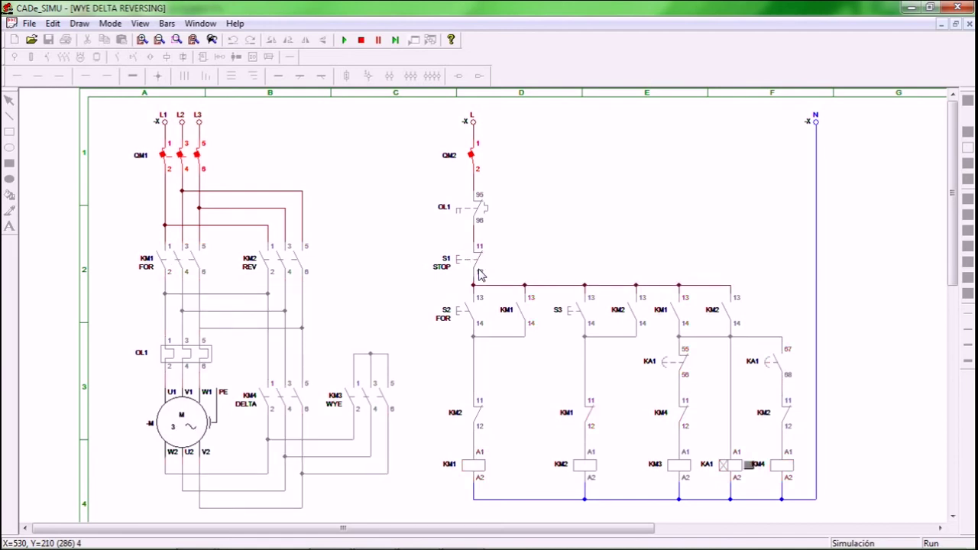
# Step: End the simulation and make the REV function label of pushbutton S3 visible on the diagram
pyautogui.click(361, 39)
pyautogui.doubleClick(570, 315)
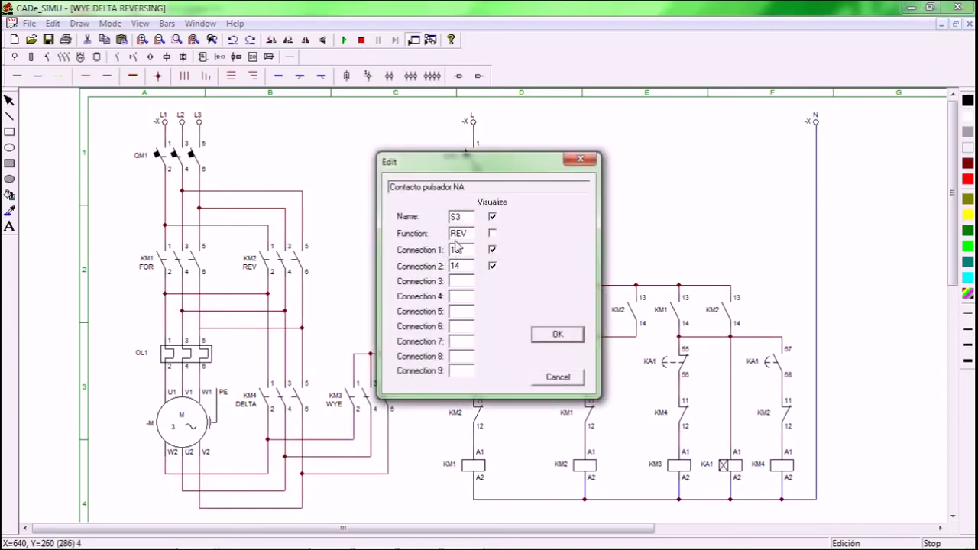
pyautogui.click(558, 335)
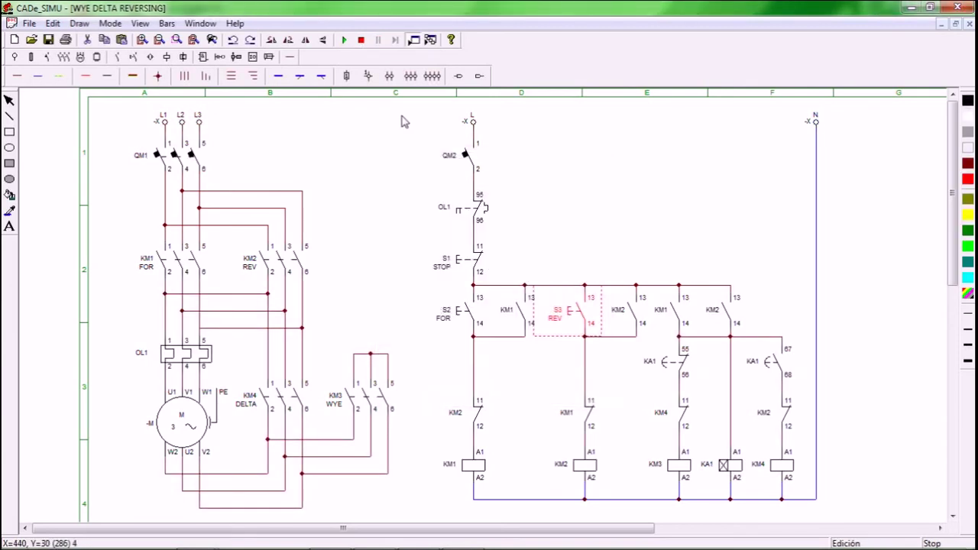
# Step: Simulate the circuit again with QM2 and QM1 closed and start the motor in reverse with S3
pyautogui.click(344, 40)
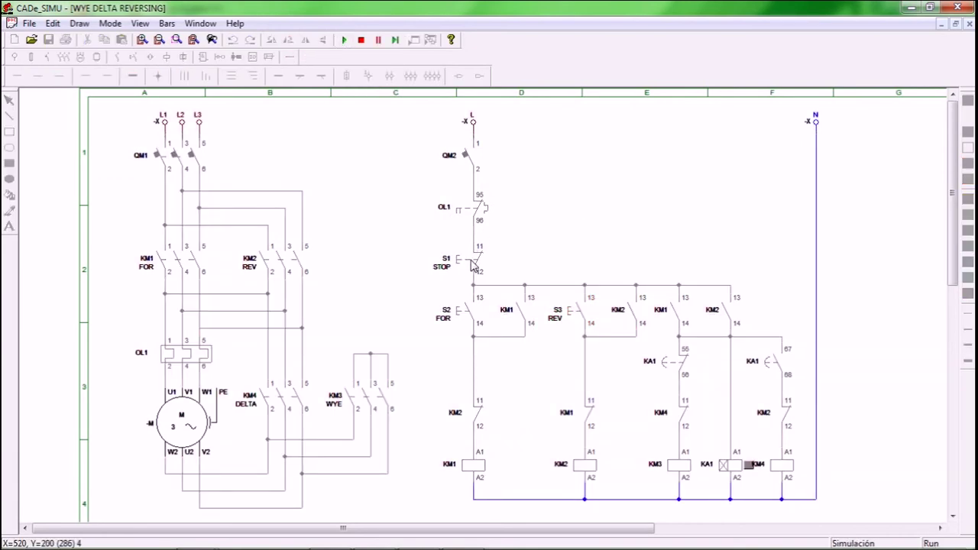
pyautogui.click(468, 155)
pyautogui.click(163, 156)
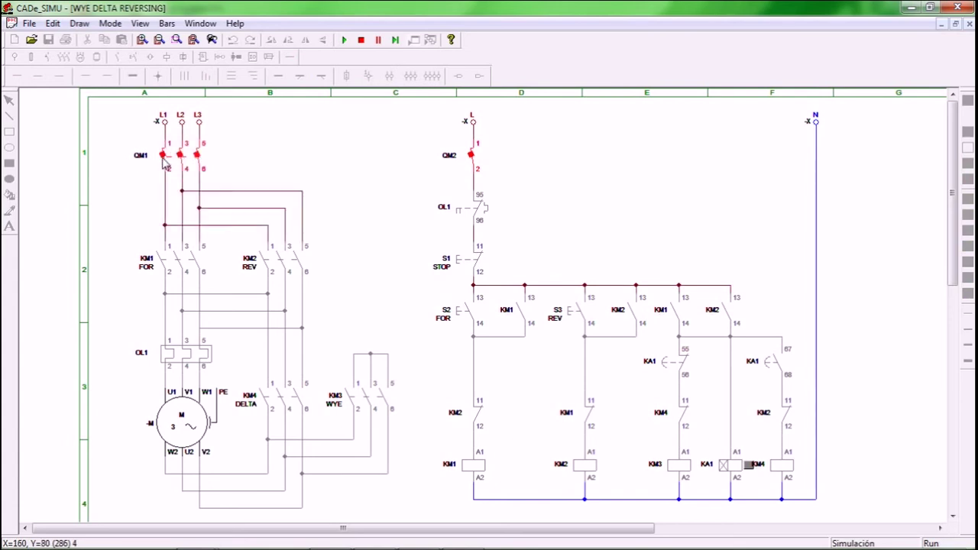
pyautogui.click(582, 316)
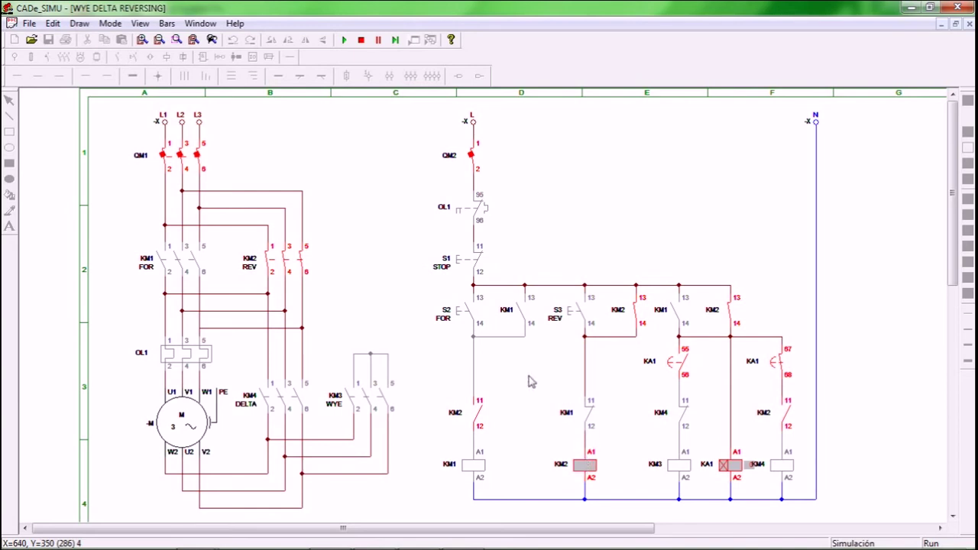
# Step: End the simulation and rename the NC contact above coil KM4 as KM3
pyautogui.click(361, 40)
pyautogui.doubleClick(785, 421)
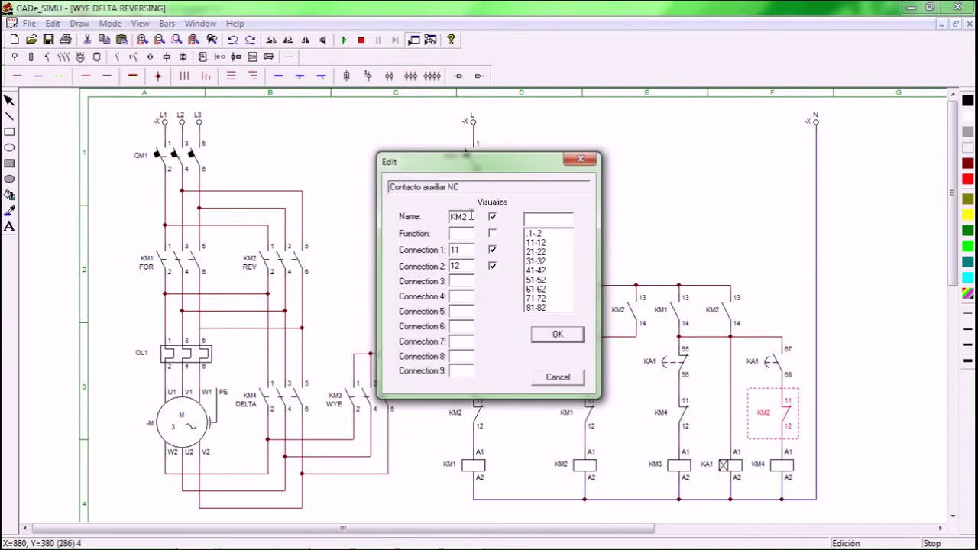
pyautogui.click(557, 334)
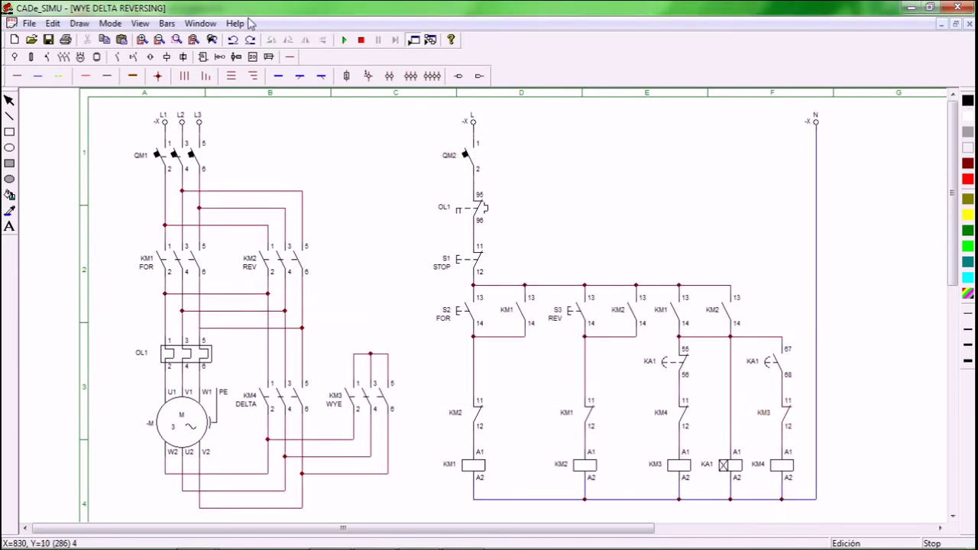
# Step: Simulate a reverse start from S3 with QM1 and QM2 closed, and trip and reset overload relay OL1
pyautogui.click(344, 40)
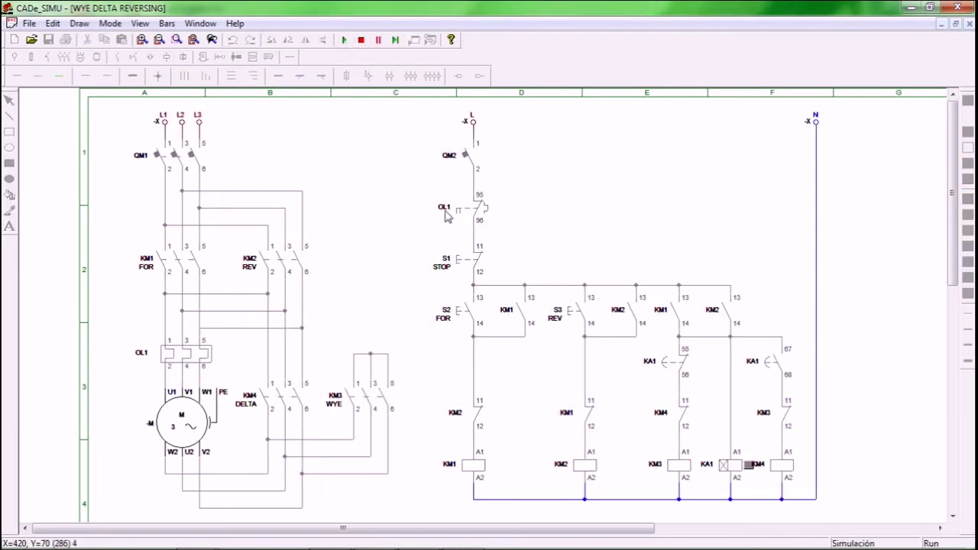
pyautogui.click(180, 153)
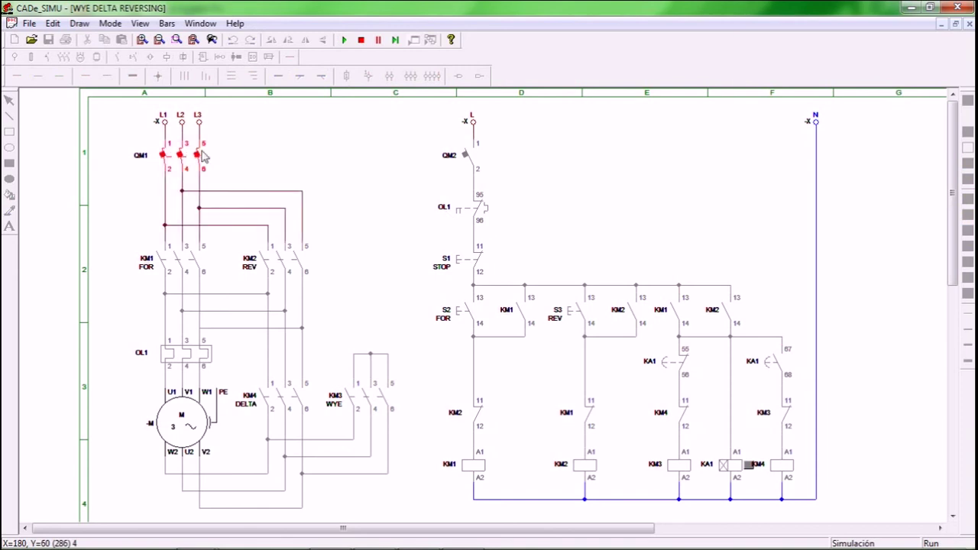
pyautogui.click(461, 158)
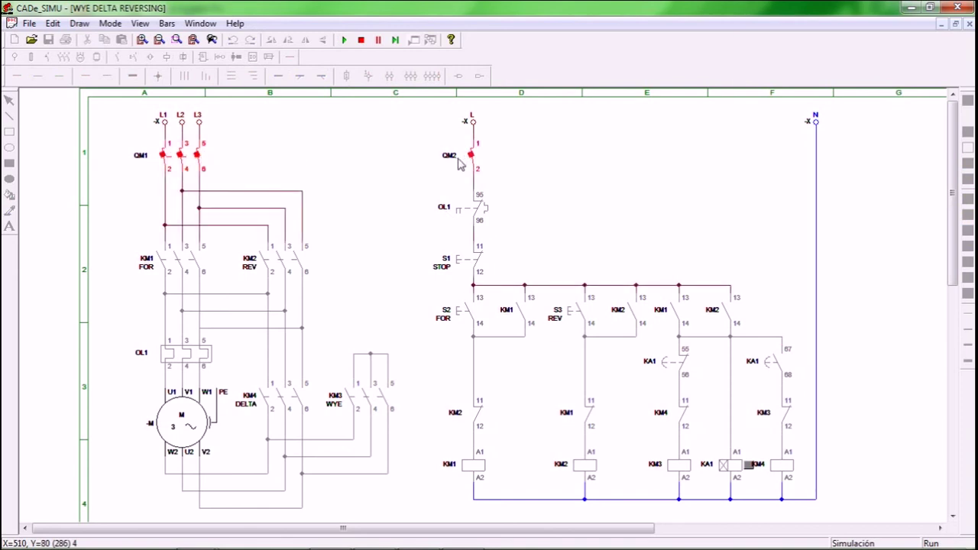
pyautogui.click(586, 336)
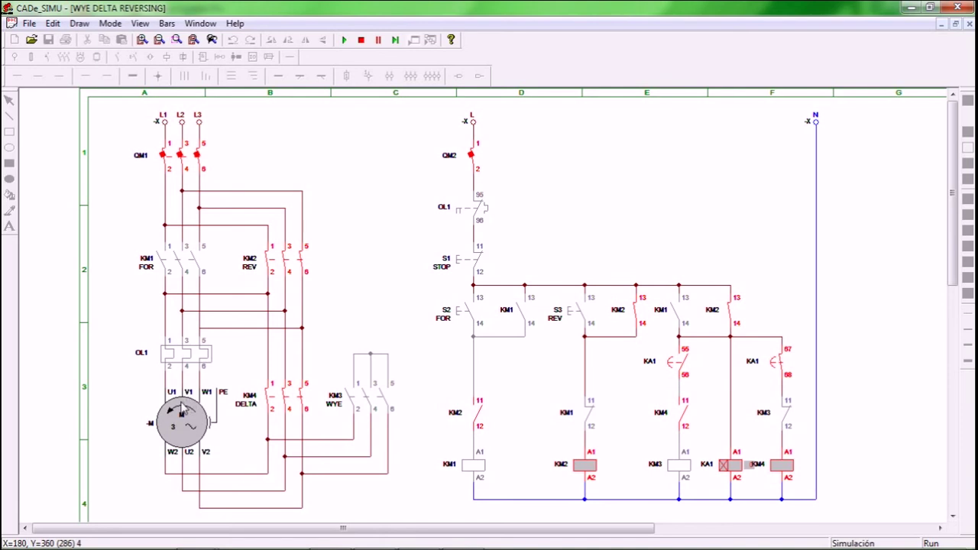
pyautogui.click(182, 360)
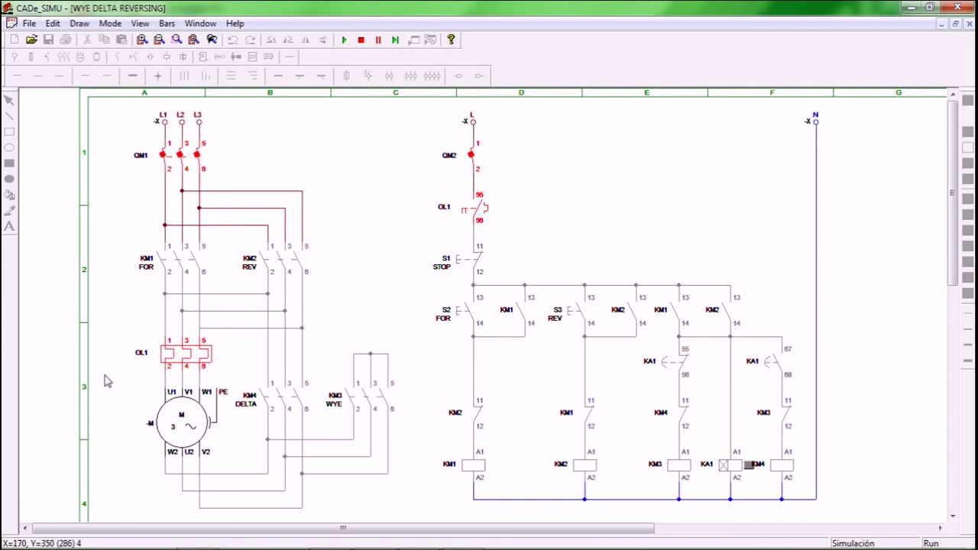
pyautogui.click(170, 358)
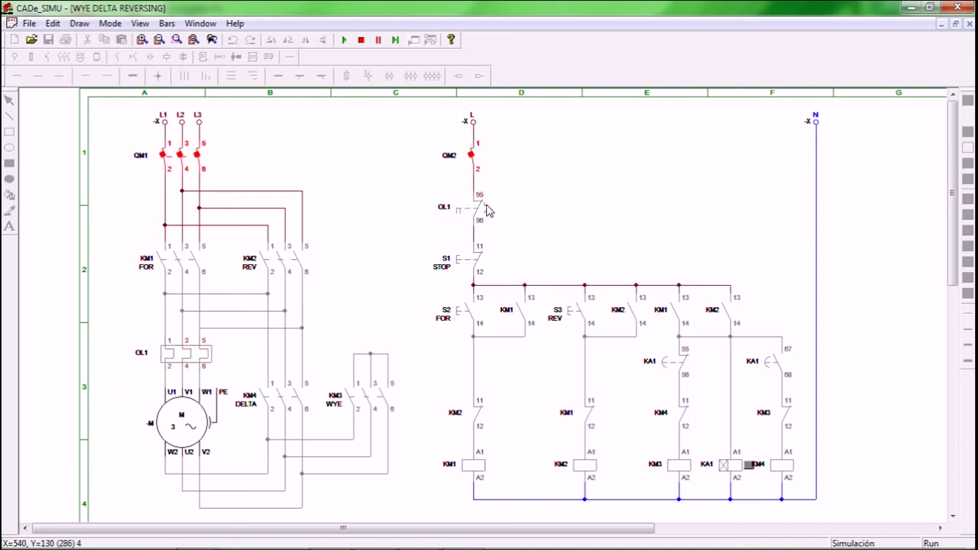
# Step: Test a forward start with S2, a stop with S1 and a reverse start with S3, and end the simulation
pyautogui.click(467, 316)
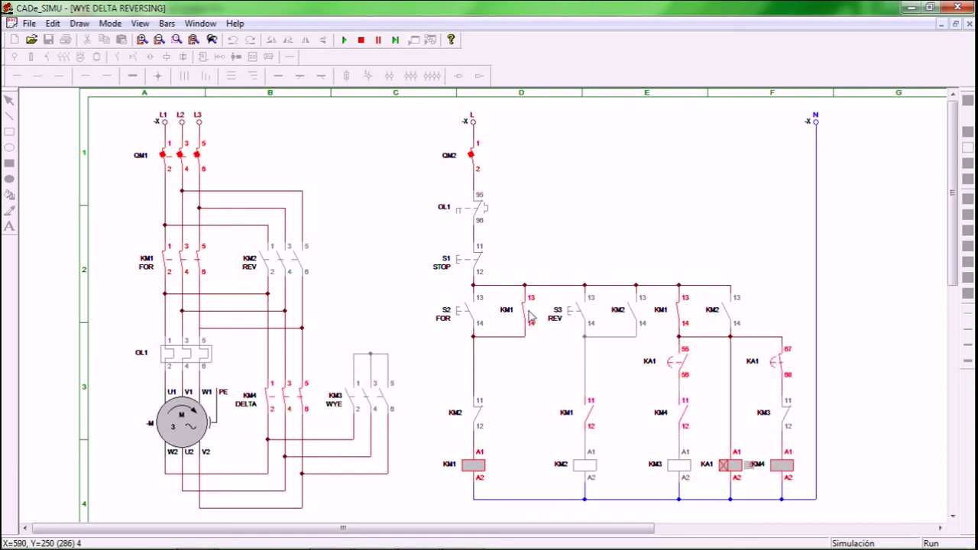
pyautogui.click(477, 267)
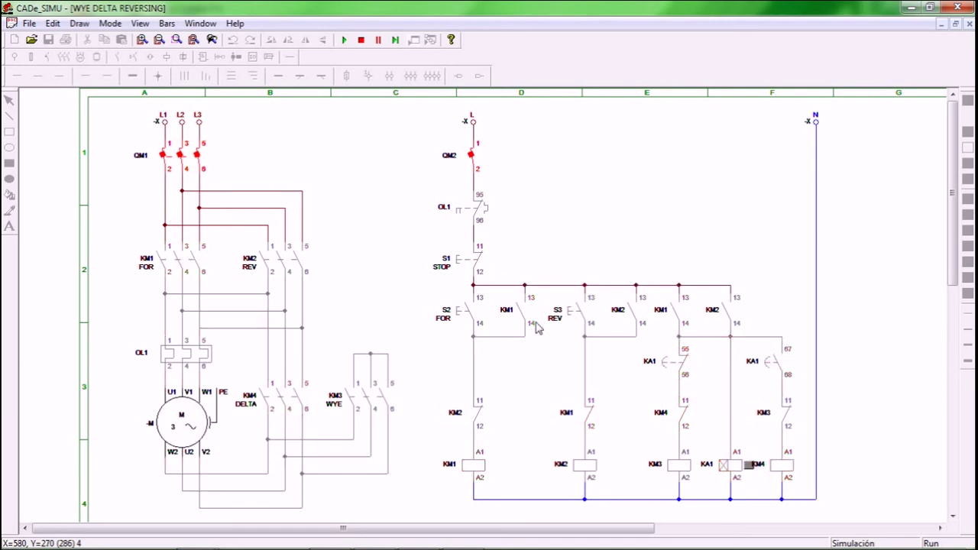
pyautogui.click(582, 320)
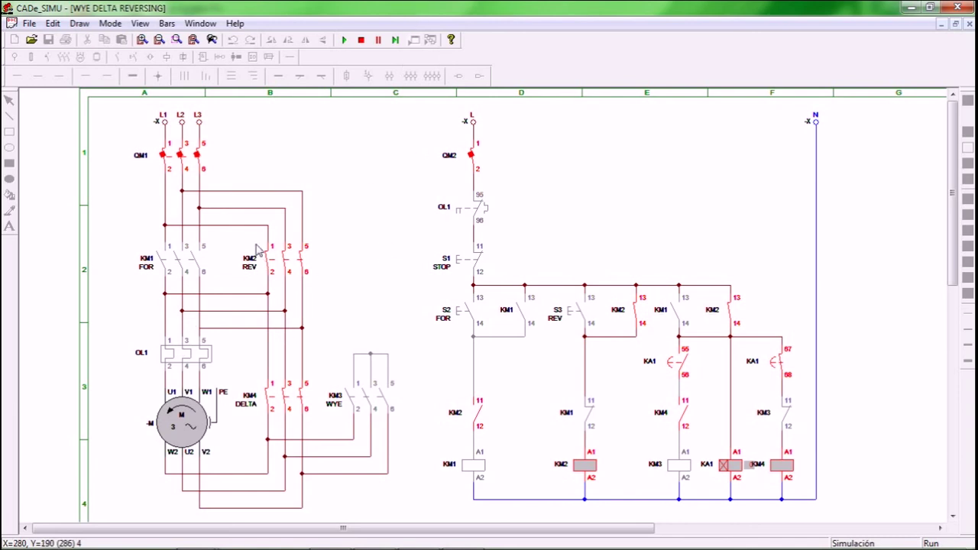
pyautogui.click(361, 40)
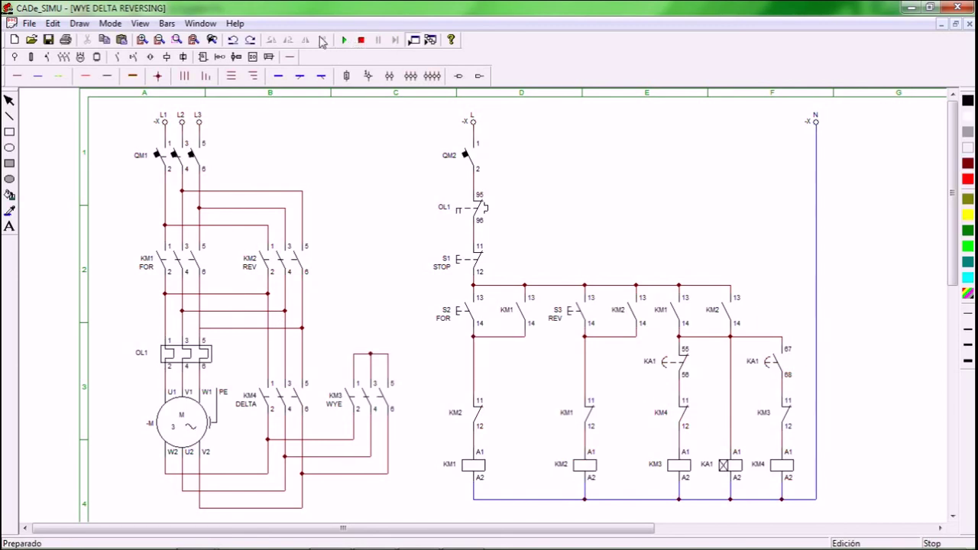
# Step: Add the text note "FOR, REV CONTACTOR = 1XFLA" in the empty area above the control branches
pyautogui.click(10, 228)
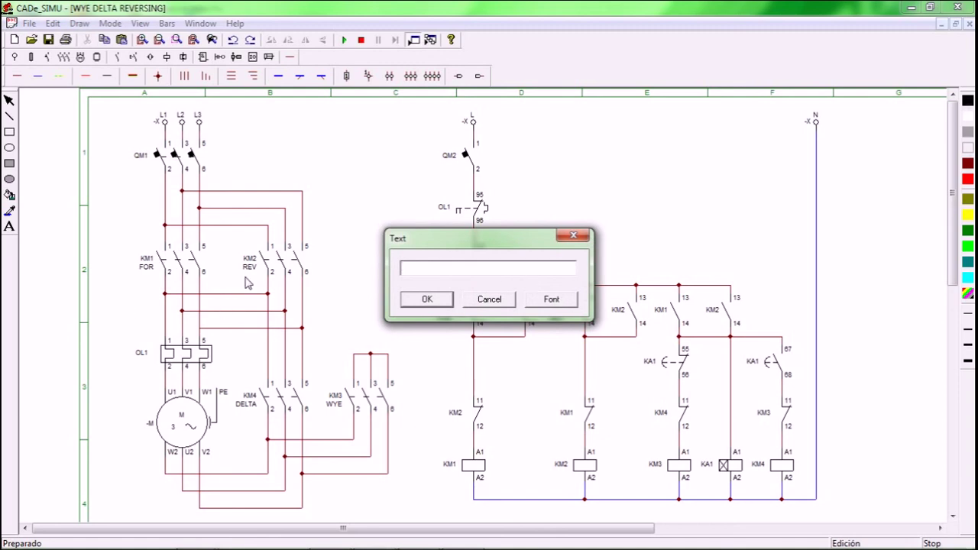
pyautogui.write('FOR, REV CONTACTOR ')
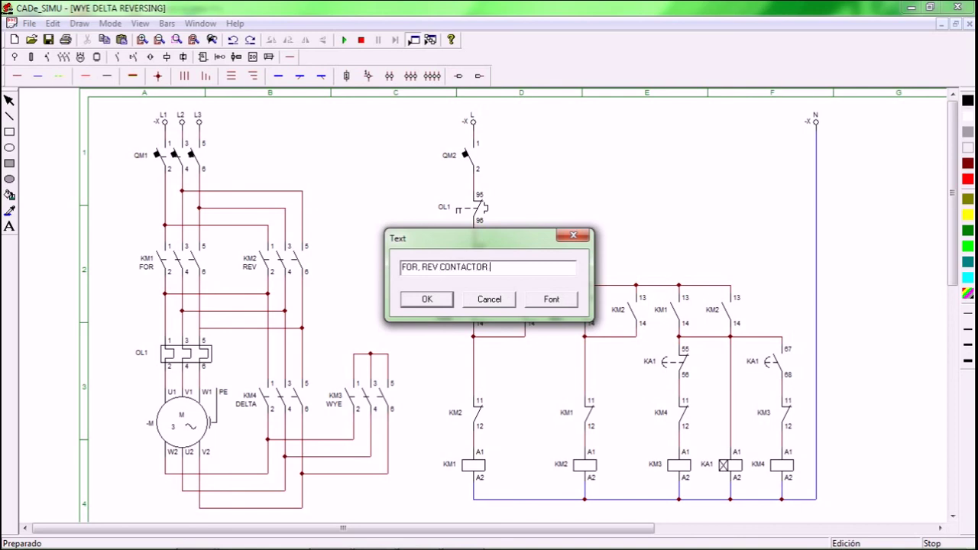
pyautogui.write('= 1XFLA')
pyautogui.click(427, 300)
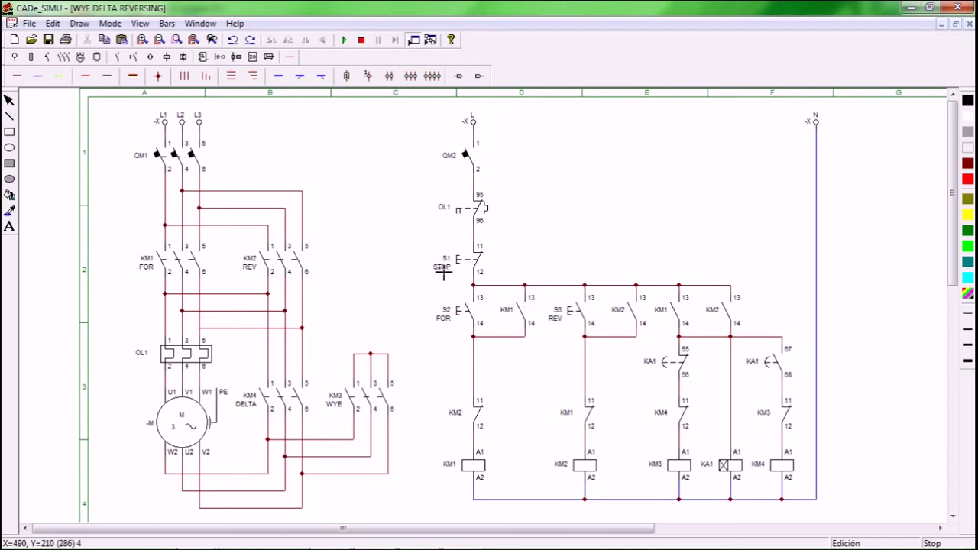
pyautogui.click(647, 135)
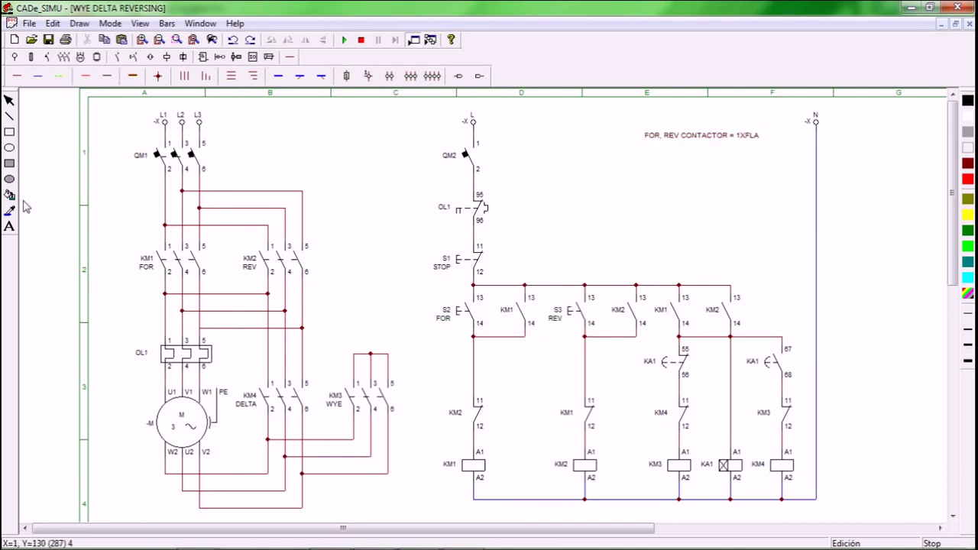
# Step: Add the text note "OLR, DELTA CONTACTOR=0.58XFLA" directly below the forward/reverse contactor note
pyautogui.click(10, 226)
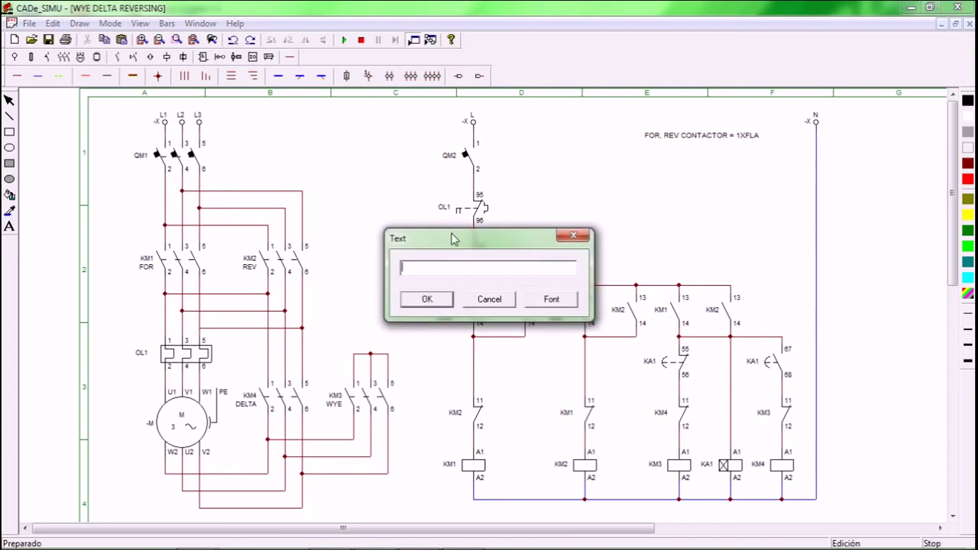
pyautogui.moveTo(459, 246); pyautogui.dragTo(539, 314)
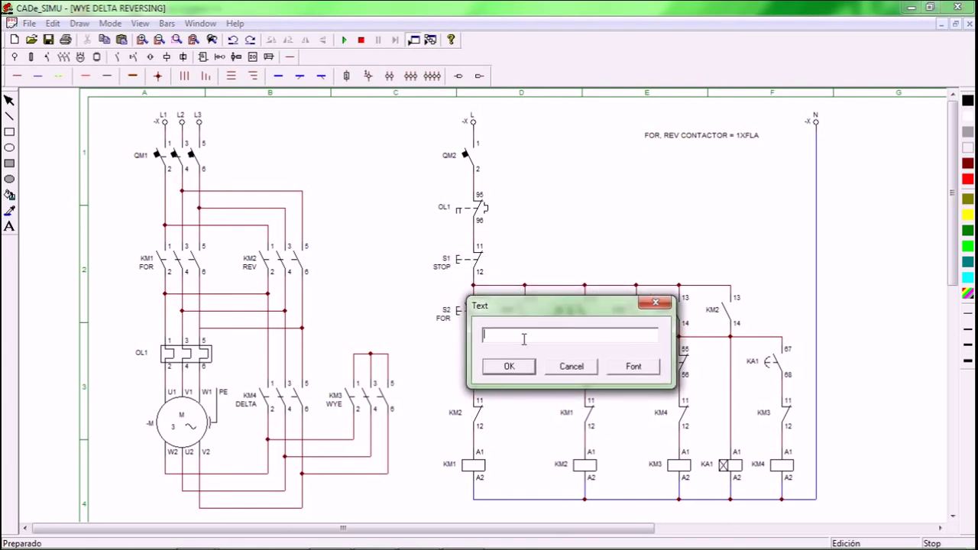
pyautogui.write('DELTA CONTACTROR')
pyautogui.click(484, 334)
pyautogui.write('OL R.')
pyautogui.click(590, 335)
pyautogui.click(583, 334)
pyautogui.press('BackSpace')
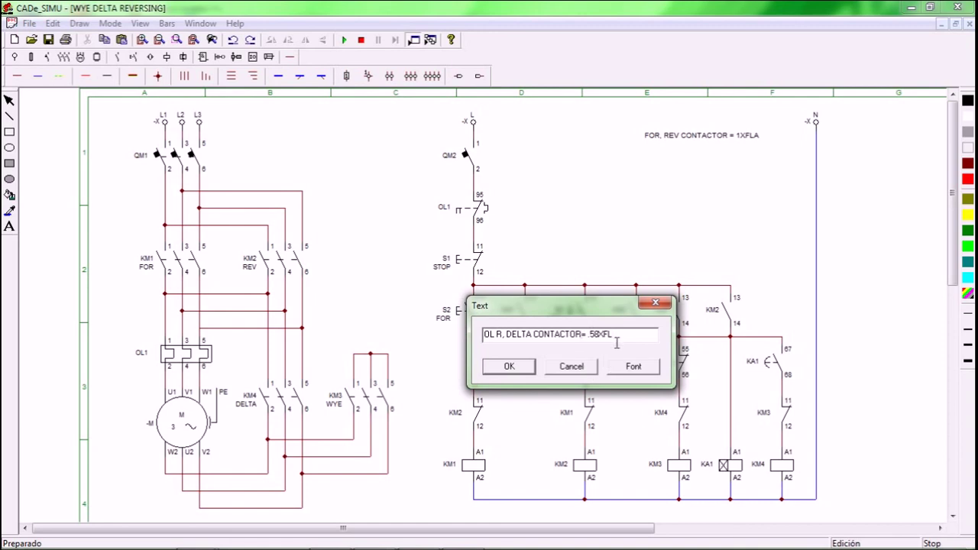
pyautogui.click(622, 334)
pyautogui.write('A')
pyautogui.click(587, 336)
pyautogui.write('0')
pyautogui.press('BackSpace')
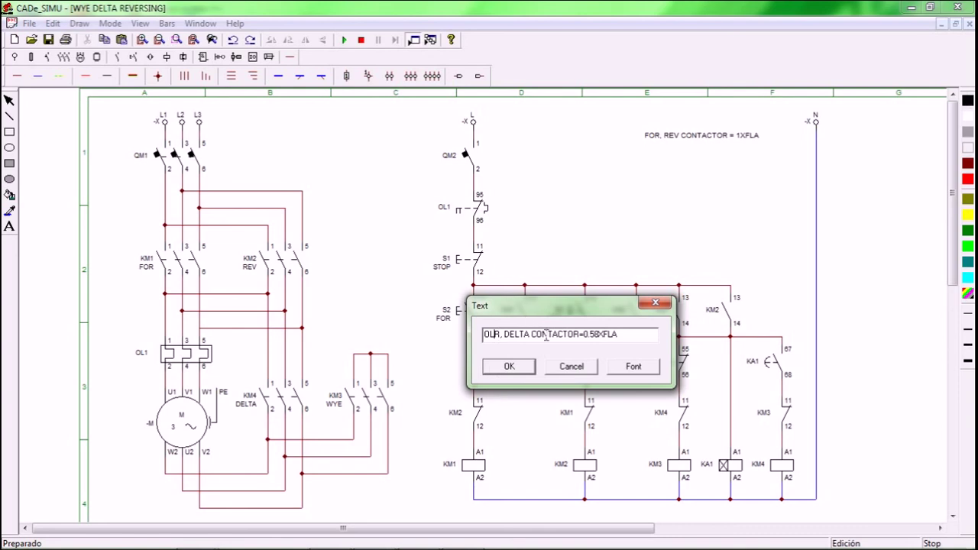
pyautogui.click(507, 367)
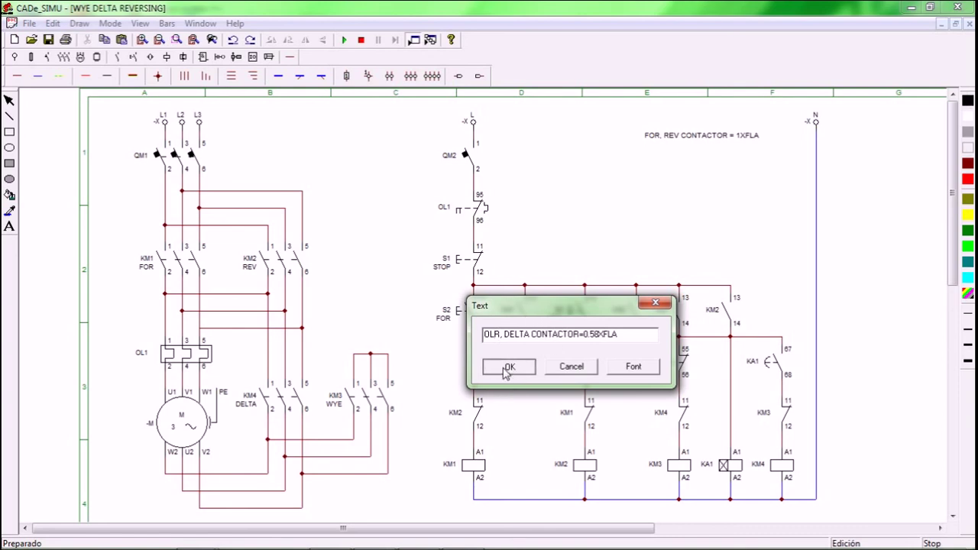
pyautogui.click(646, 155)
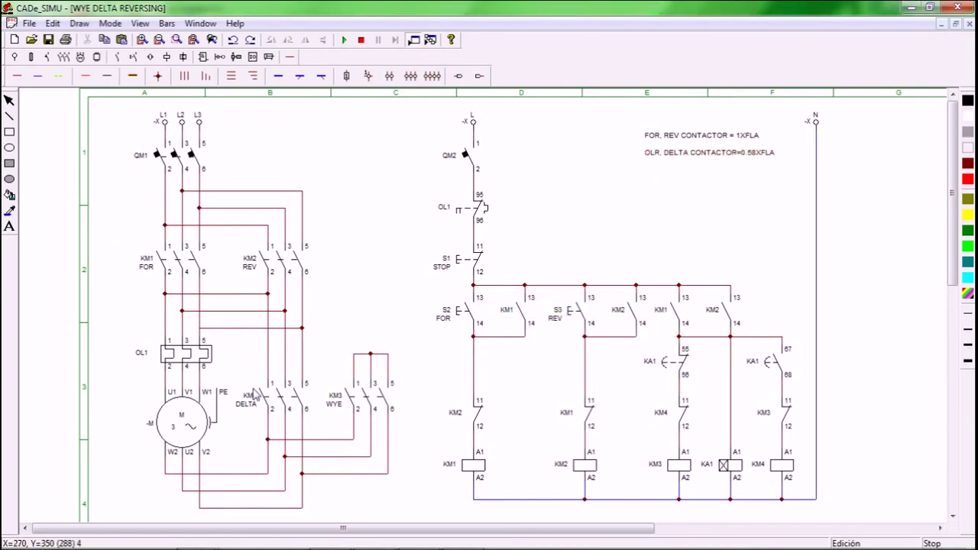
# Step: Add the text note "WYE CONTACTOR = 0.34XFLA" directly below the delta contactor note
pyautogui.click(10, 226)
pyautogui.write('W')
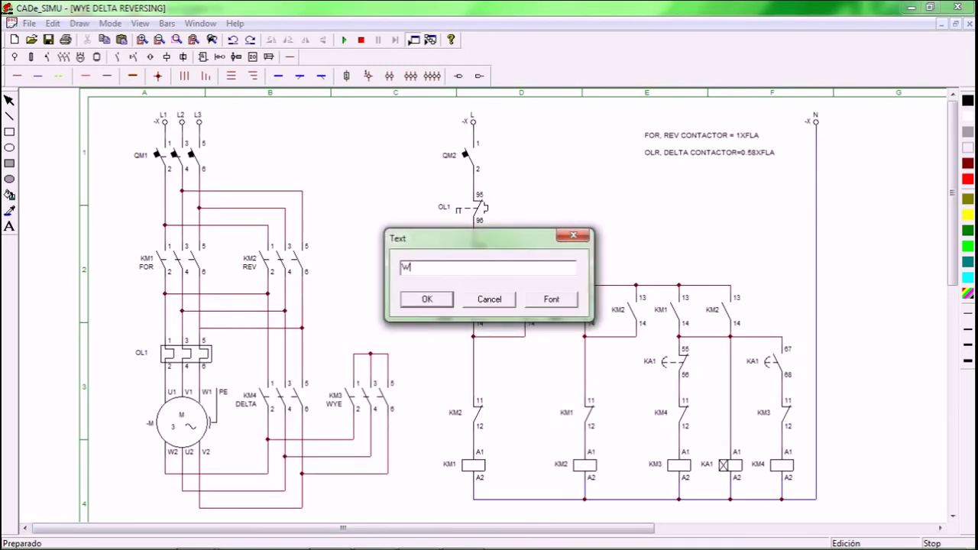
pyautogui.write('YE CONTACTOR =')
pyautogui.write('0.34XFL')
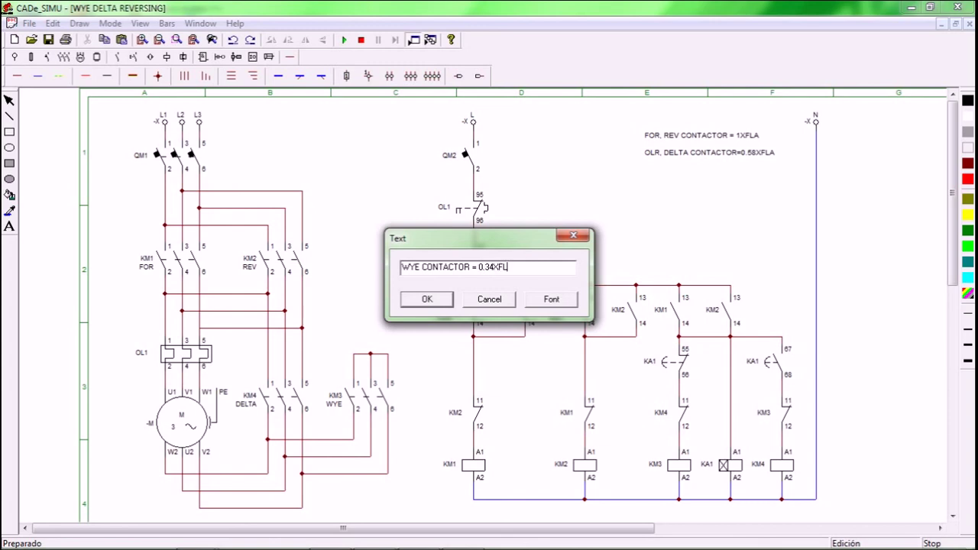
pyautogui.write('A')
pyautogui.click(439, 302)
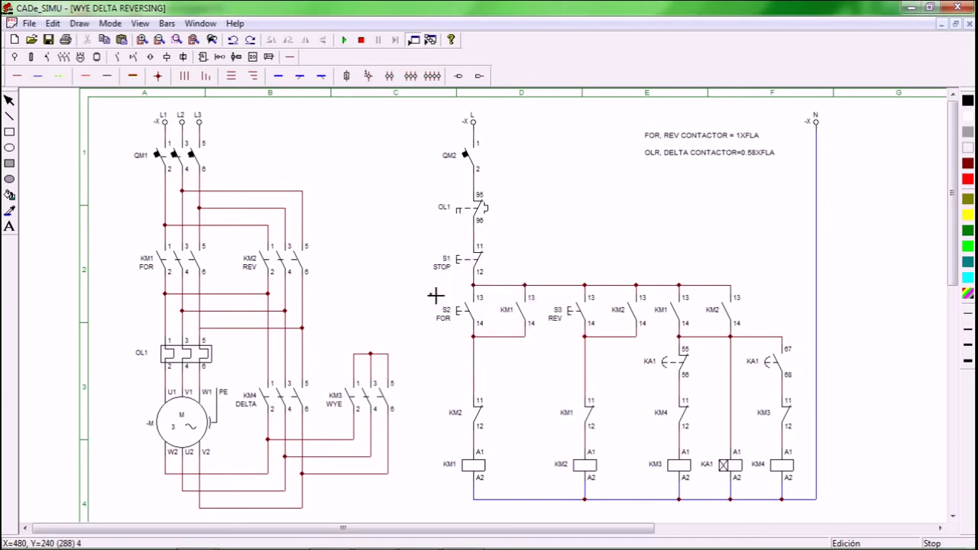
pyautogui.click(647, 169)
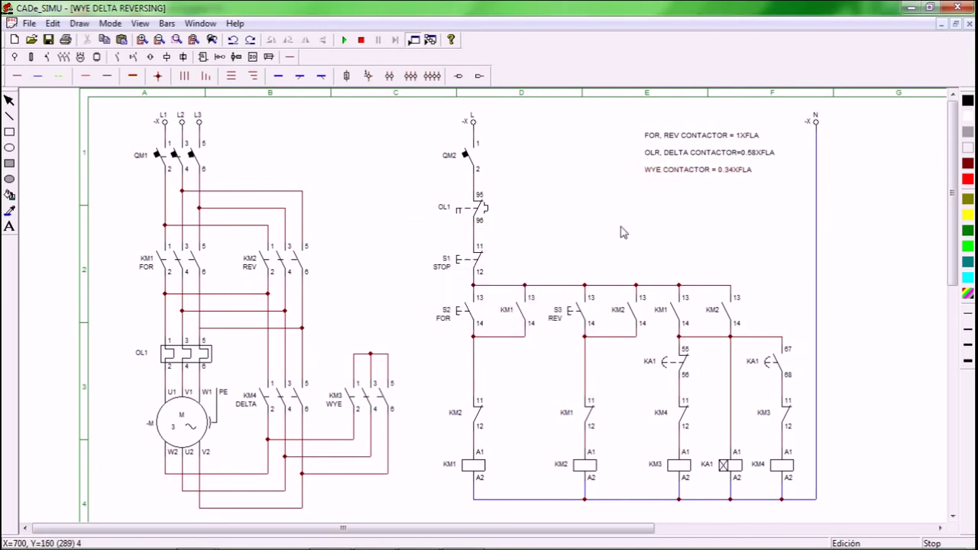